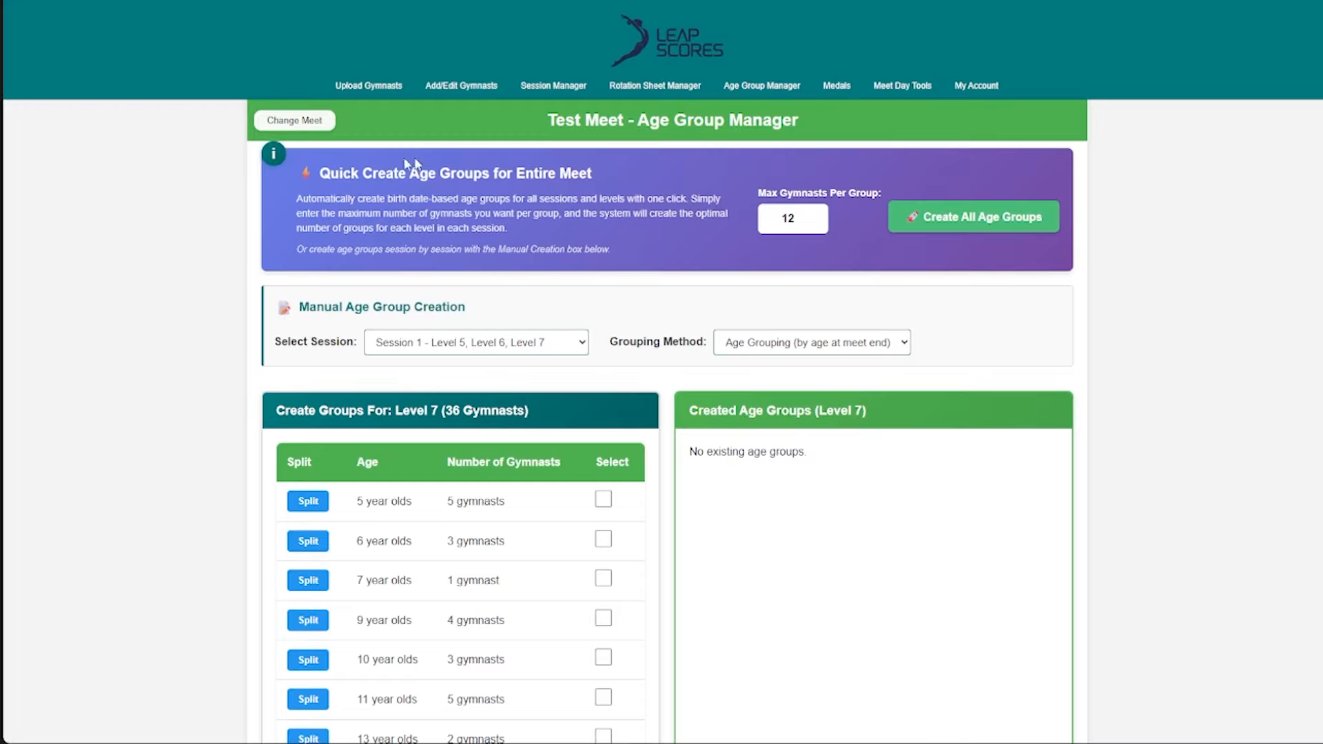
- Review the quick creation section, the session and grouping choices, and the Level 7 list of ages and gymnast counts
left_click_drag(319, 173, 505, 176)
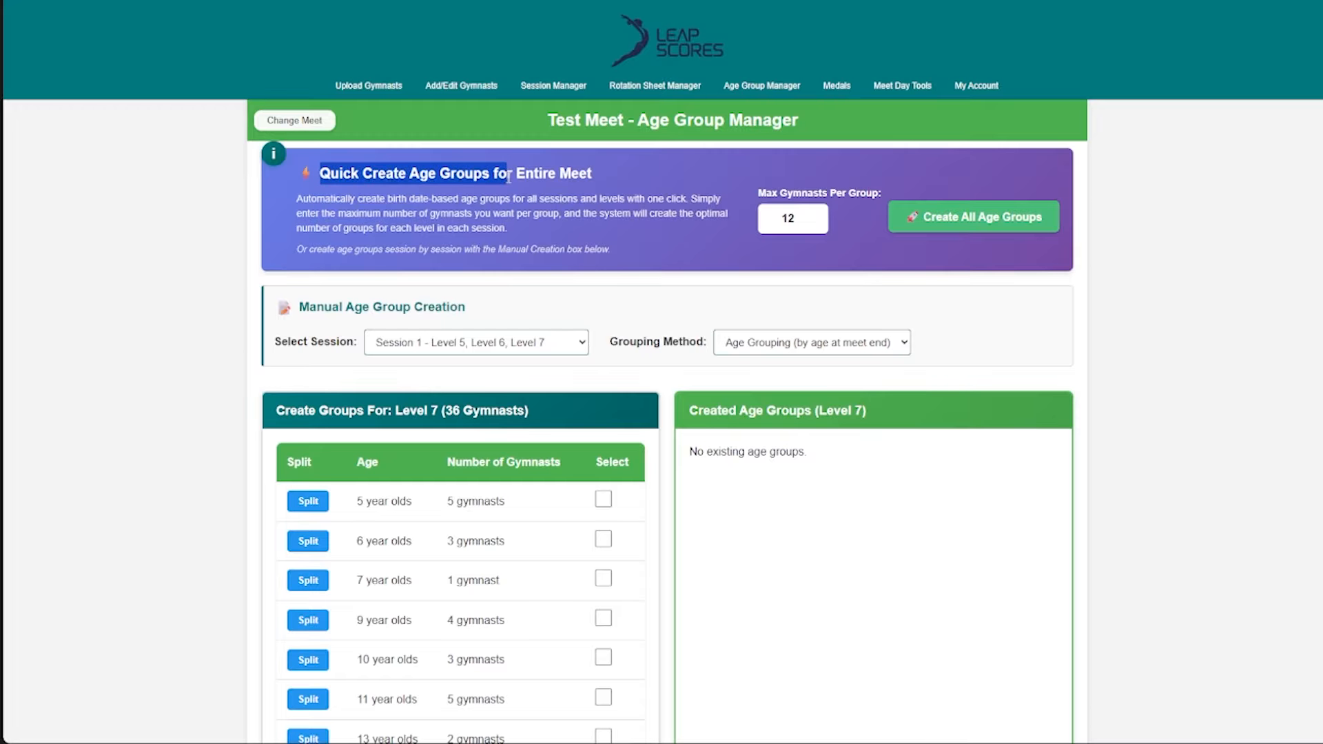
left_click(479, 196)
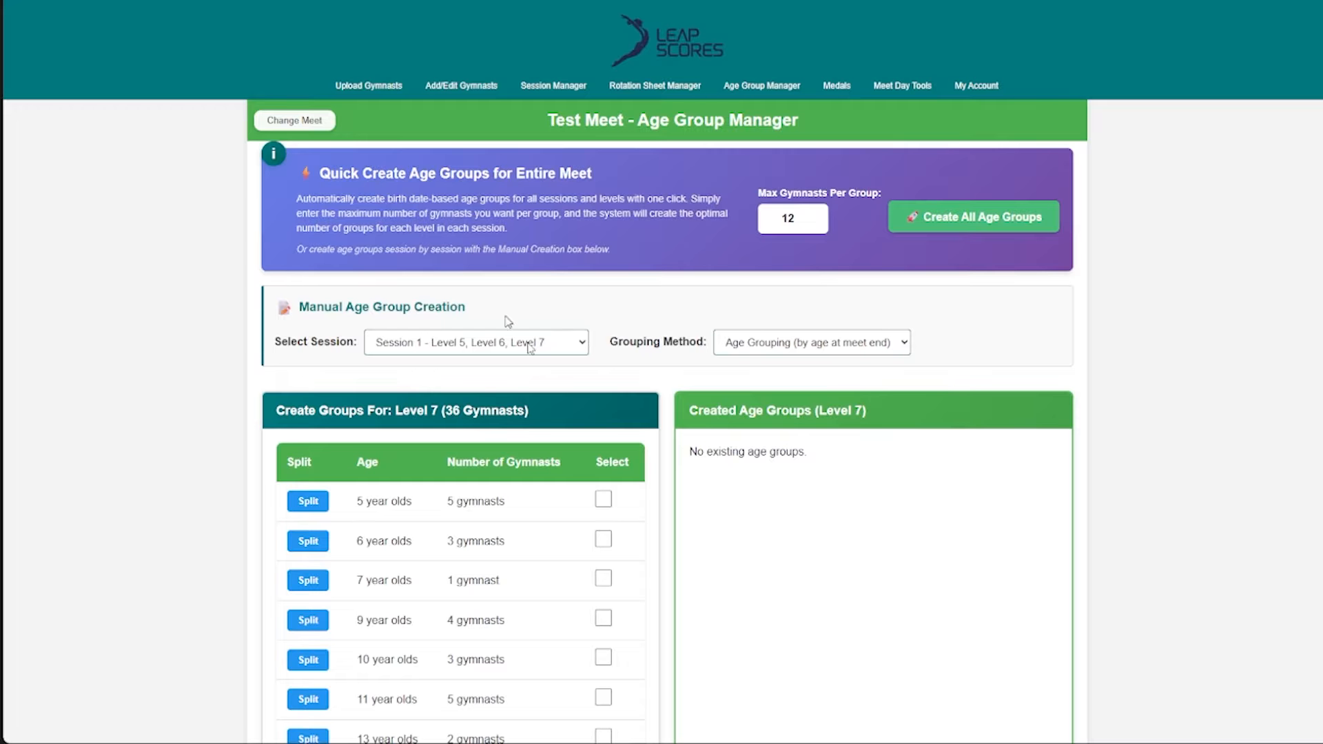
left_click(560, 343)
left_click(543, 345)
scroll(736, 350, "down", 1)
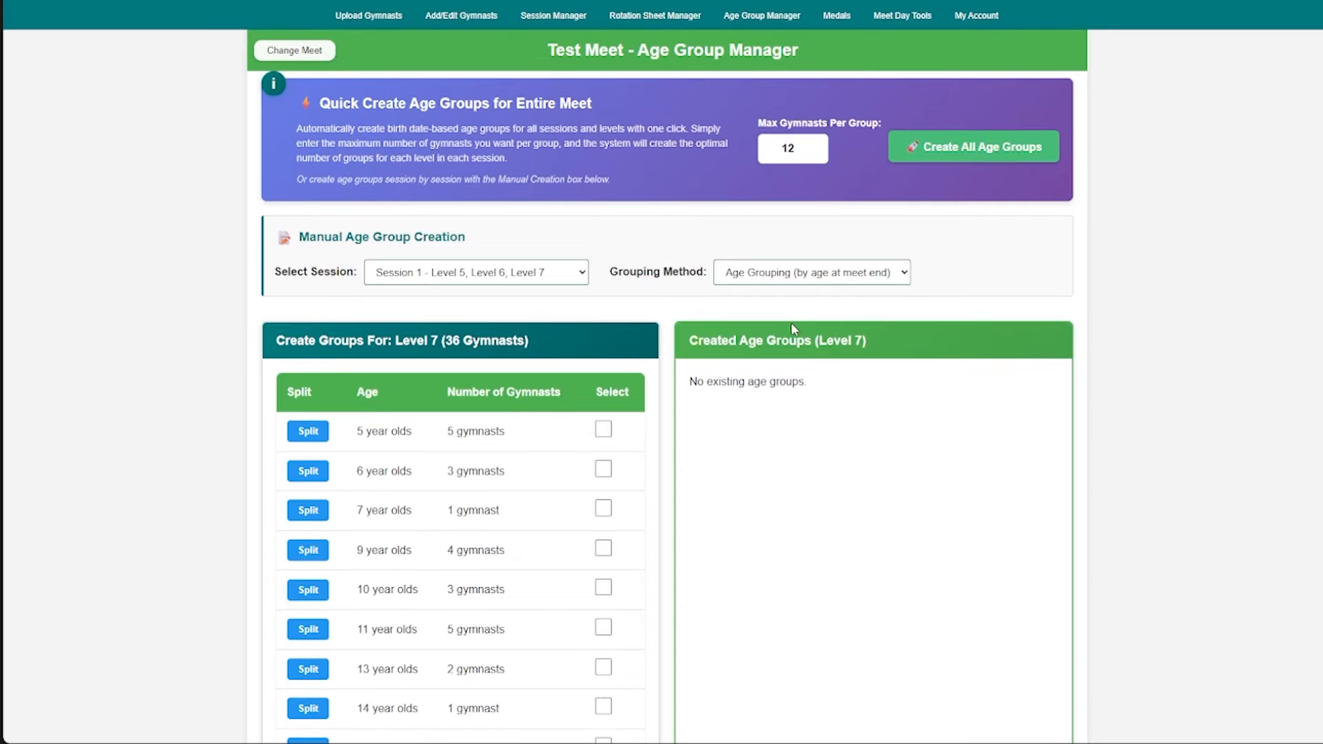
scroll(791, 324, "down", 1)
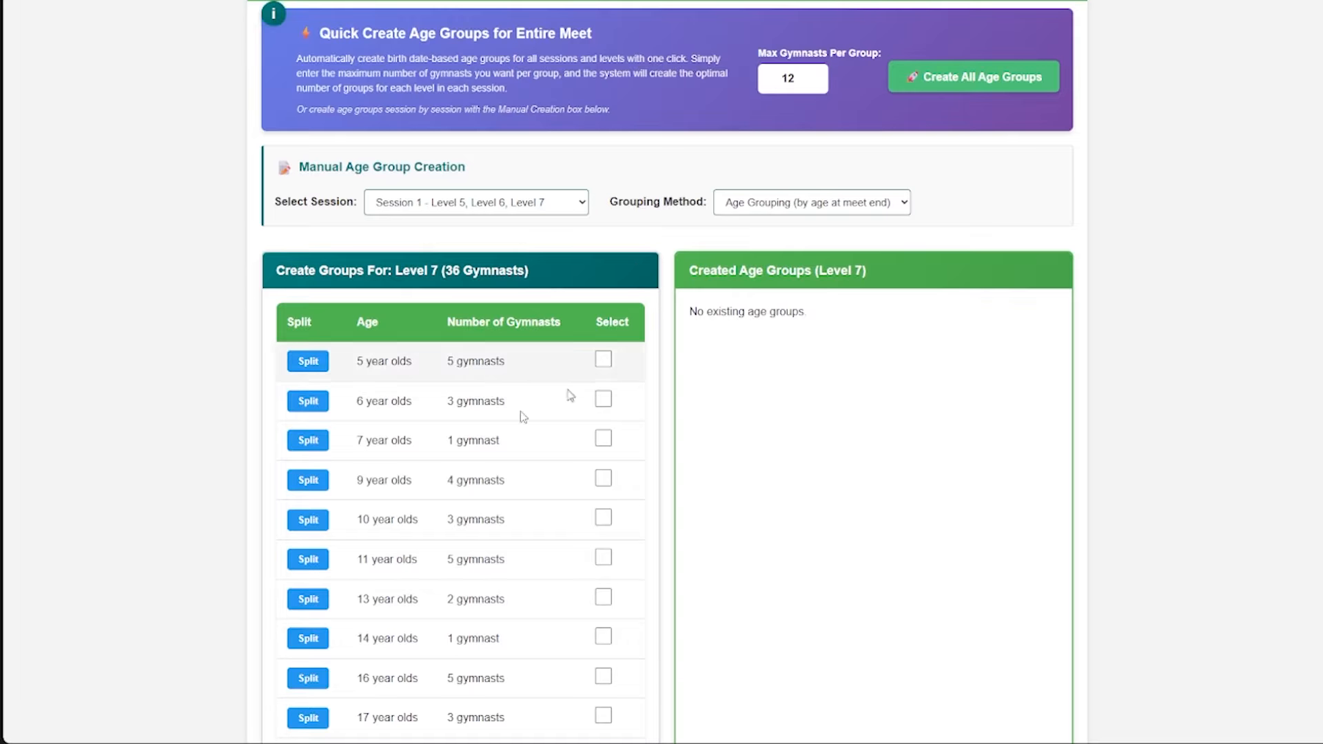
scroll(470, 395, "down", 2)
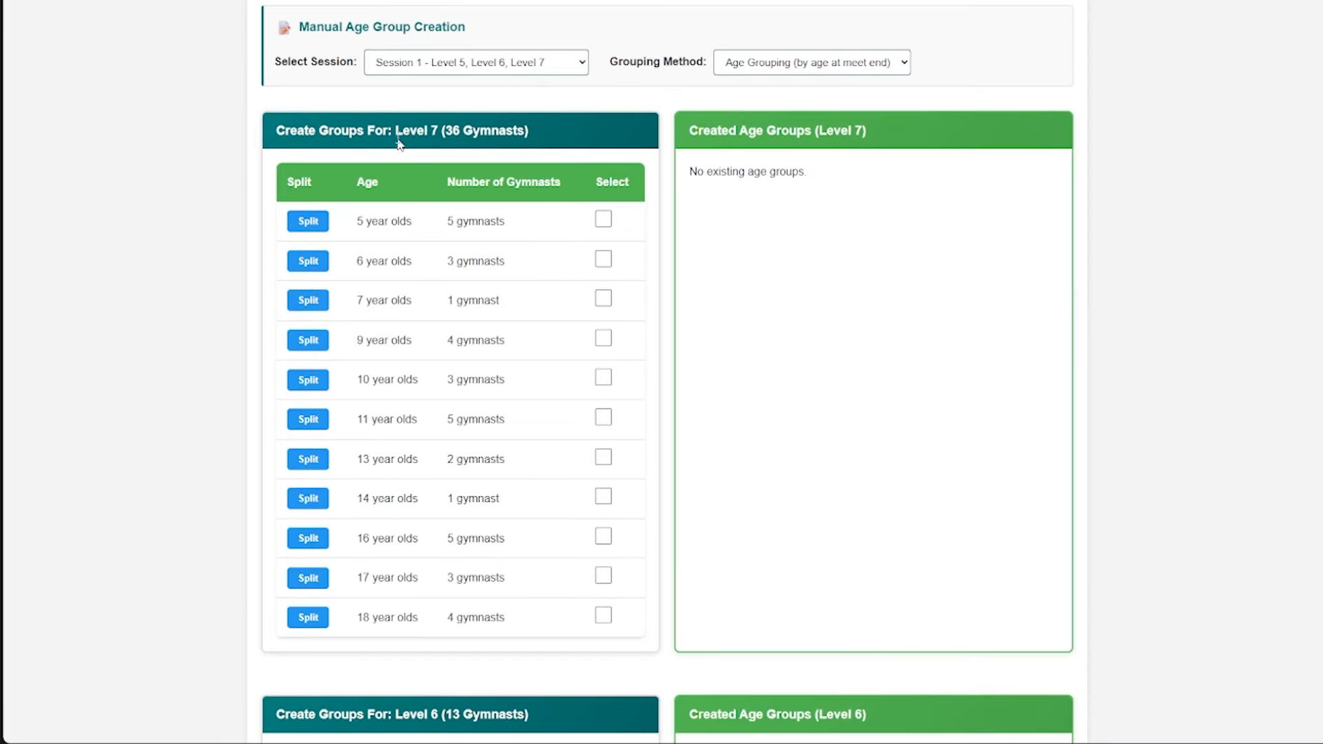
left_click_drag(397, 142, 427, 132)
left_click(435, 133)
scroll(448, 242, "up", 1)
scroll(446, 274, "down", 1)
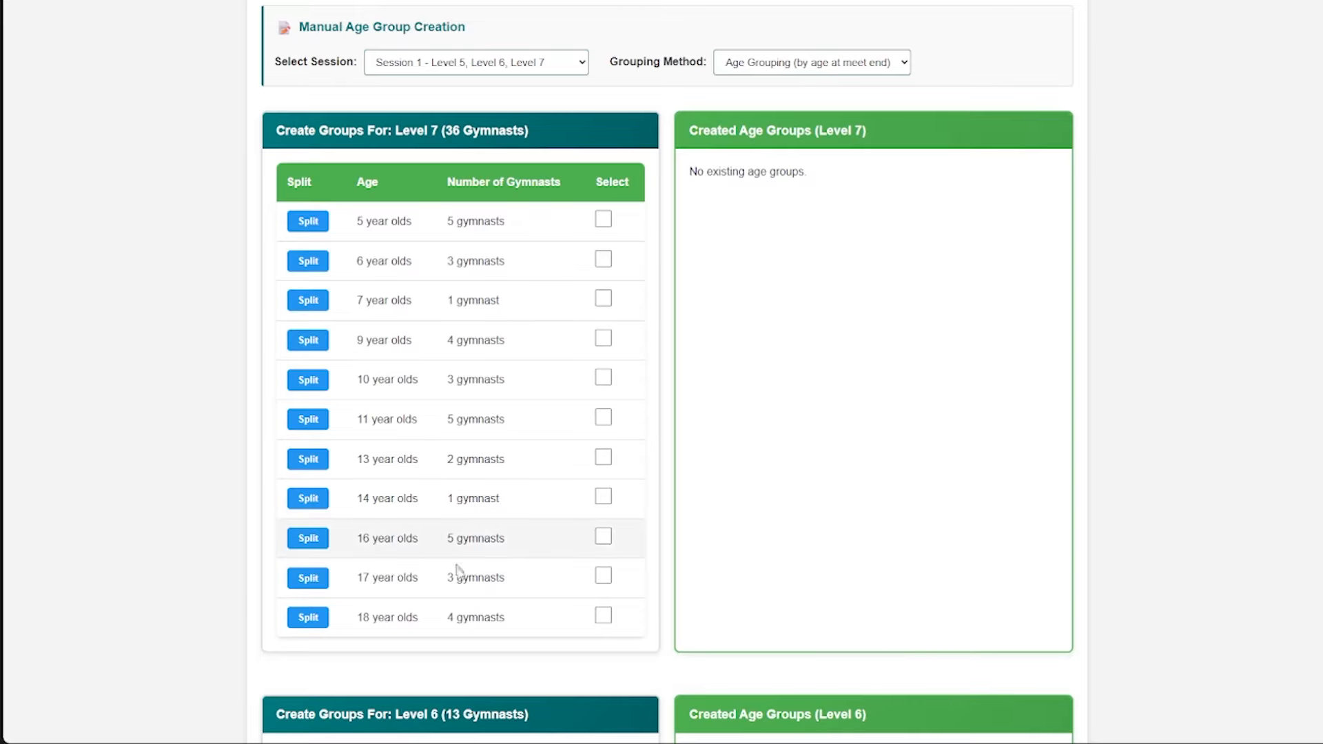
scroll(520, 307, "up", 1)
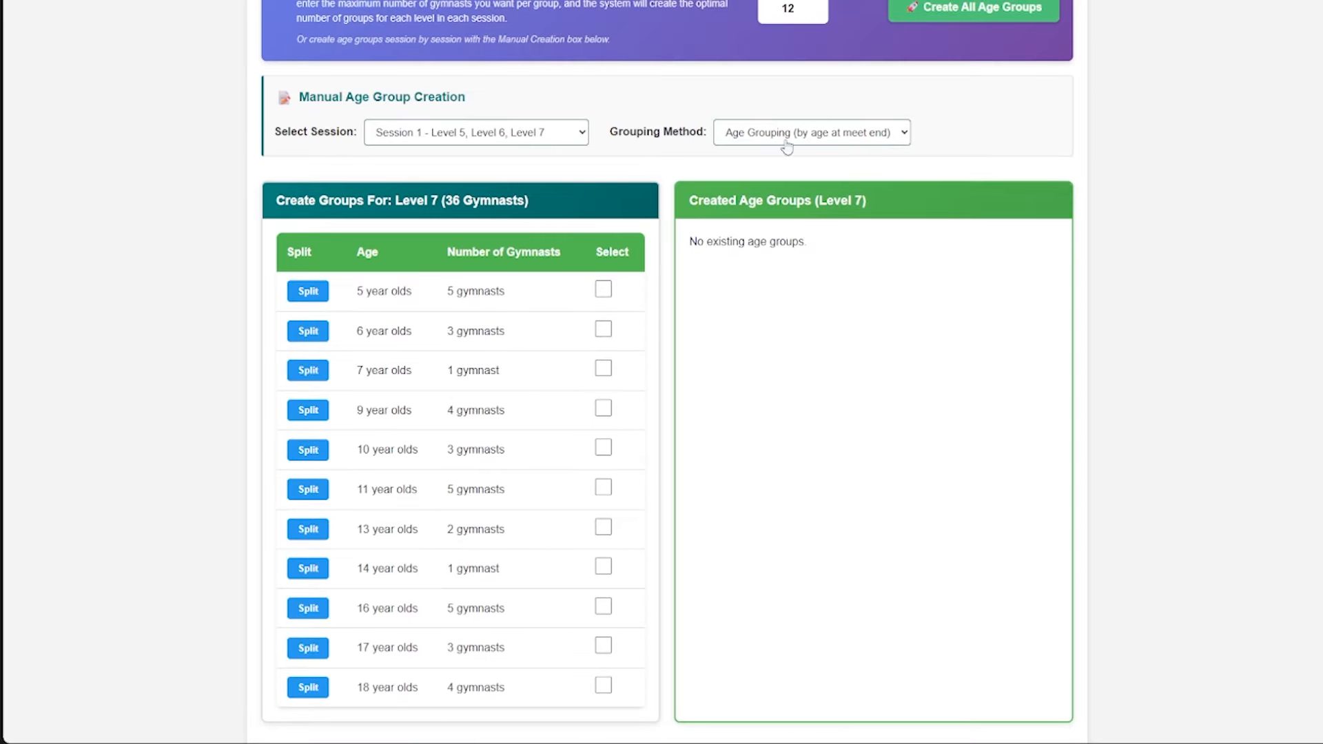
scroll(508, 290, "down", 1)
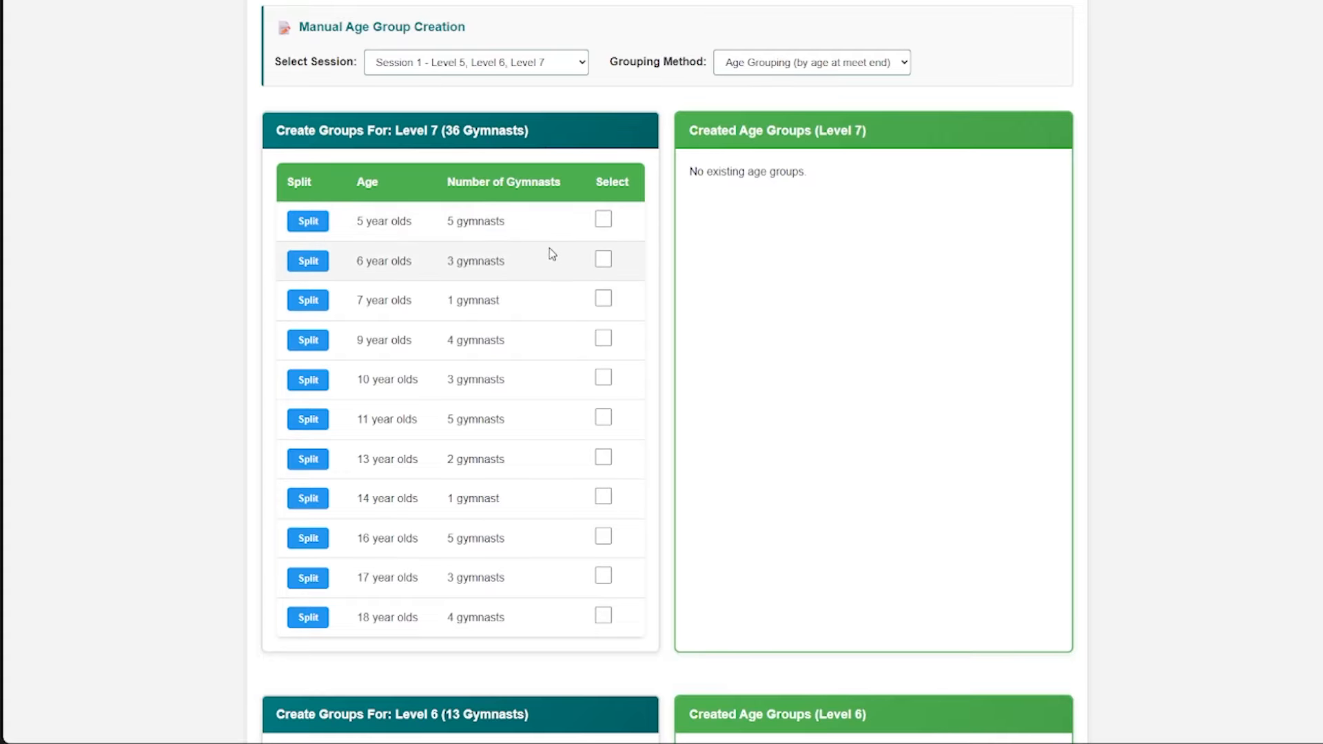
- Select the 5, 6 and 7 year olds in Level 7 for one combined age group
left_click(603, 219)
left_click(604, 259)
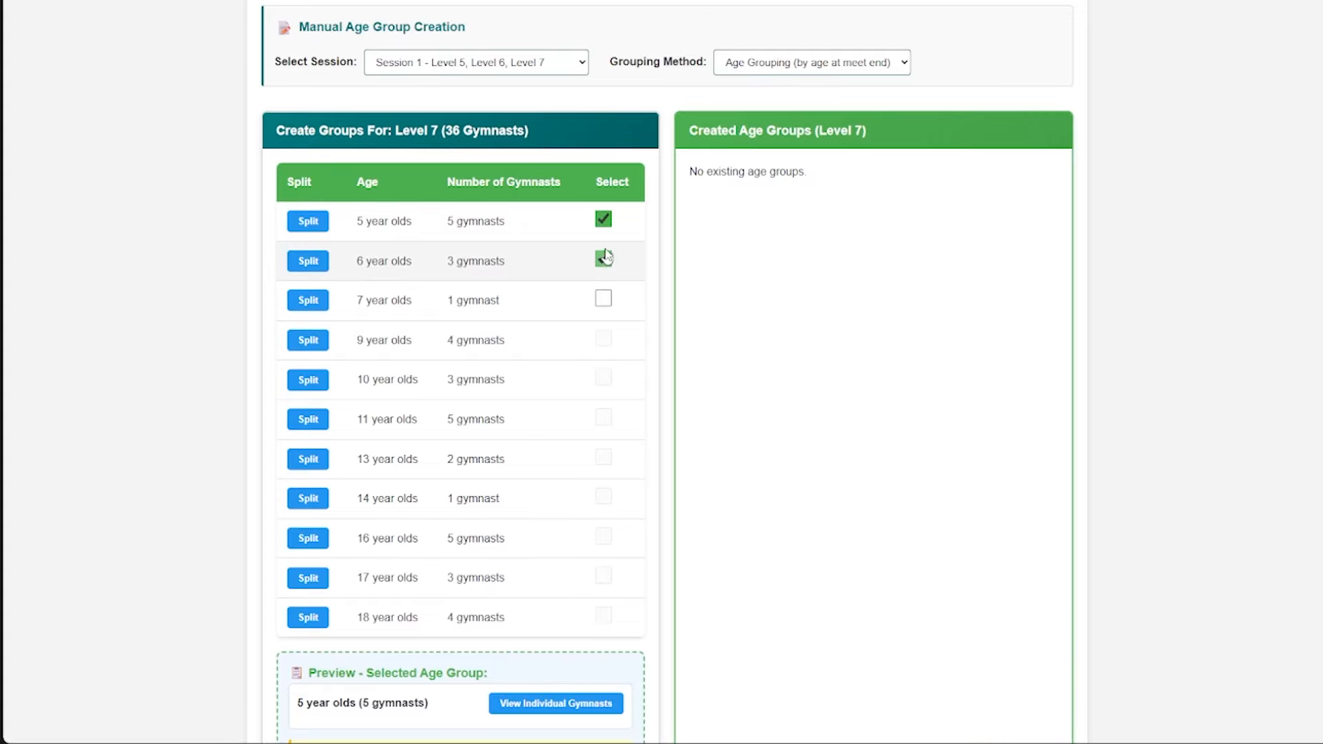
left_click(603, 298)
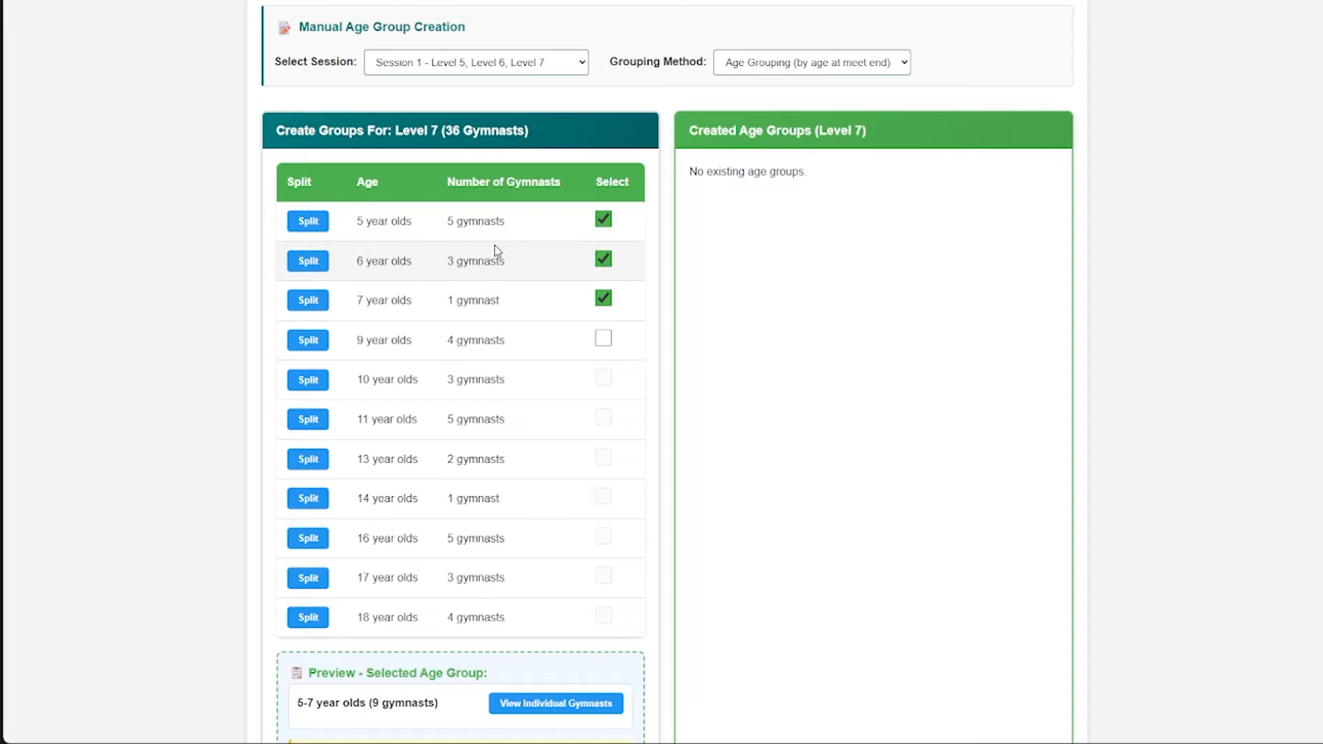
scroll(496, 250, "down", 2)
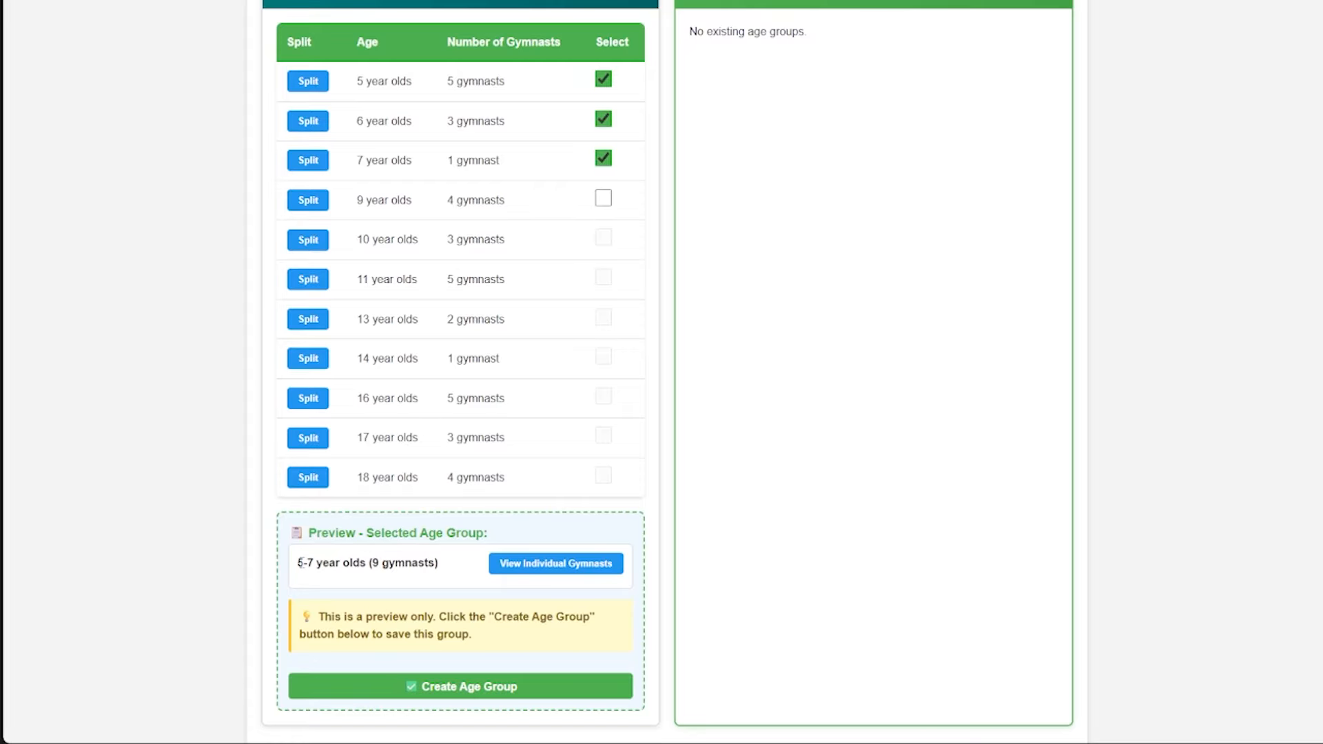
left_click_drag(300, 563, 361, 563)
left_click(375, 570)
- Show the individual gymnasts in the 5-7 year olds preview and create that age group
scroll(567, 581, "down", 1)
left_click(538, 502)
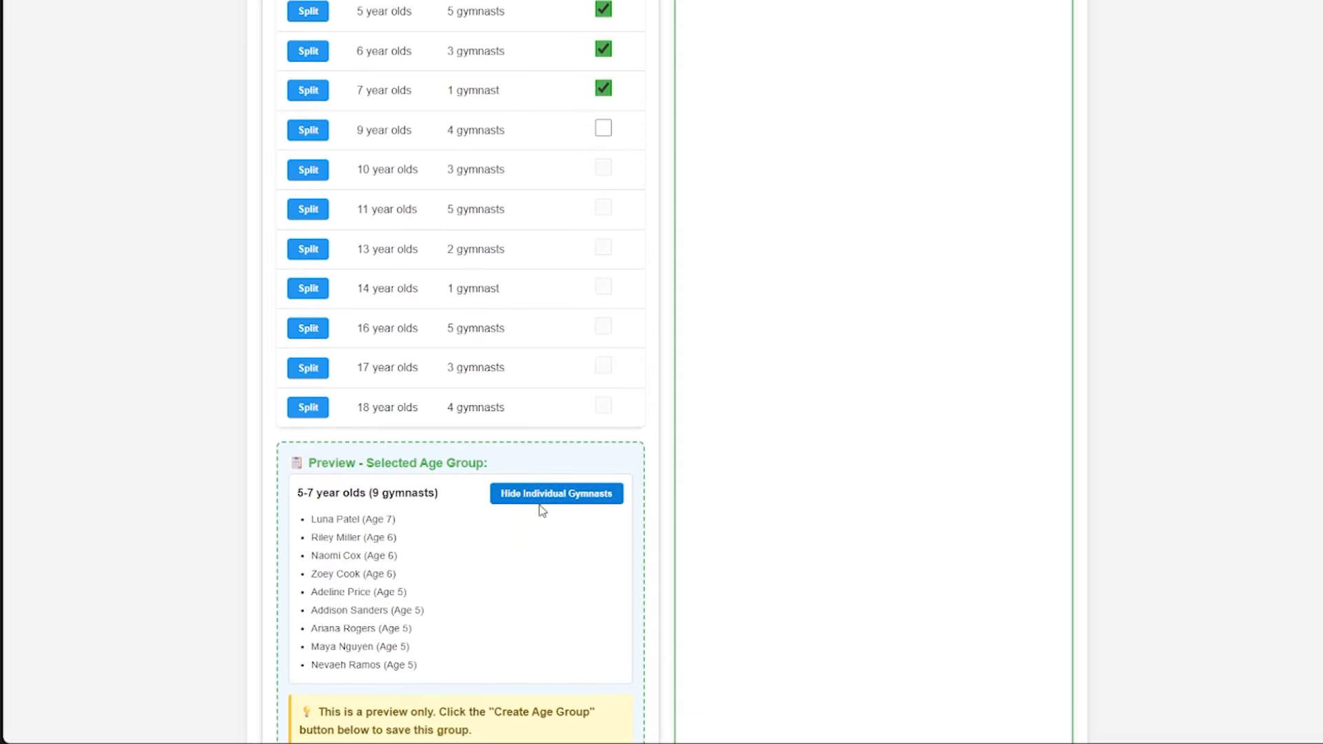
scroll(482, 499, "down", 1)
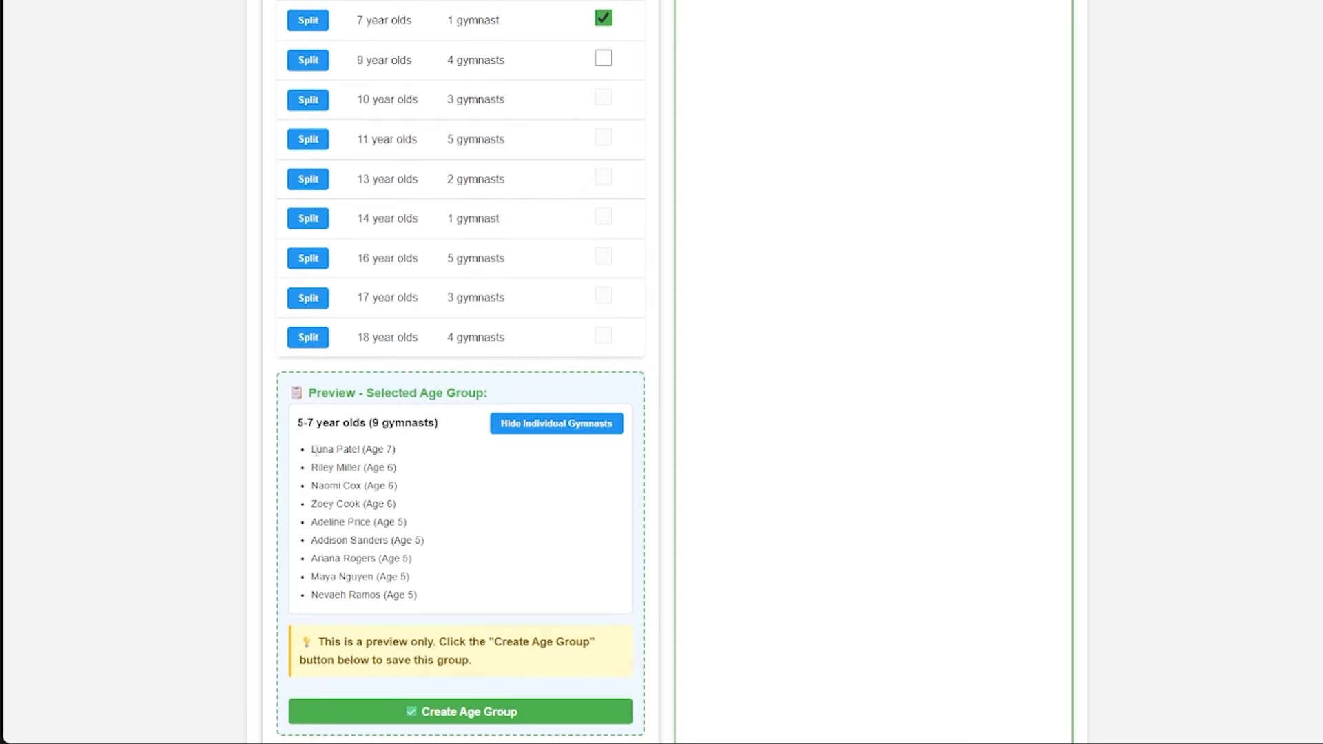
left_click_drag(312, 452, 423, 594)
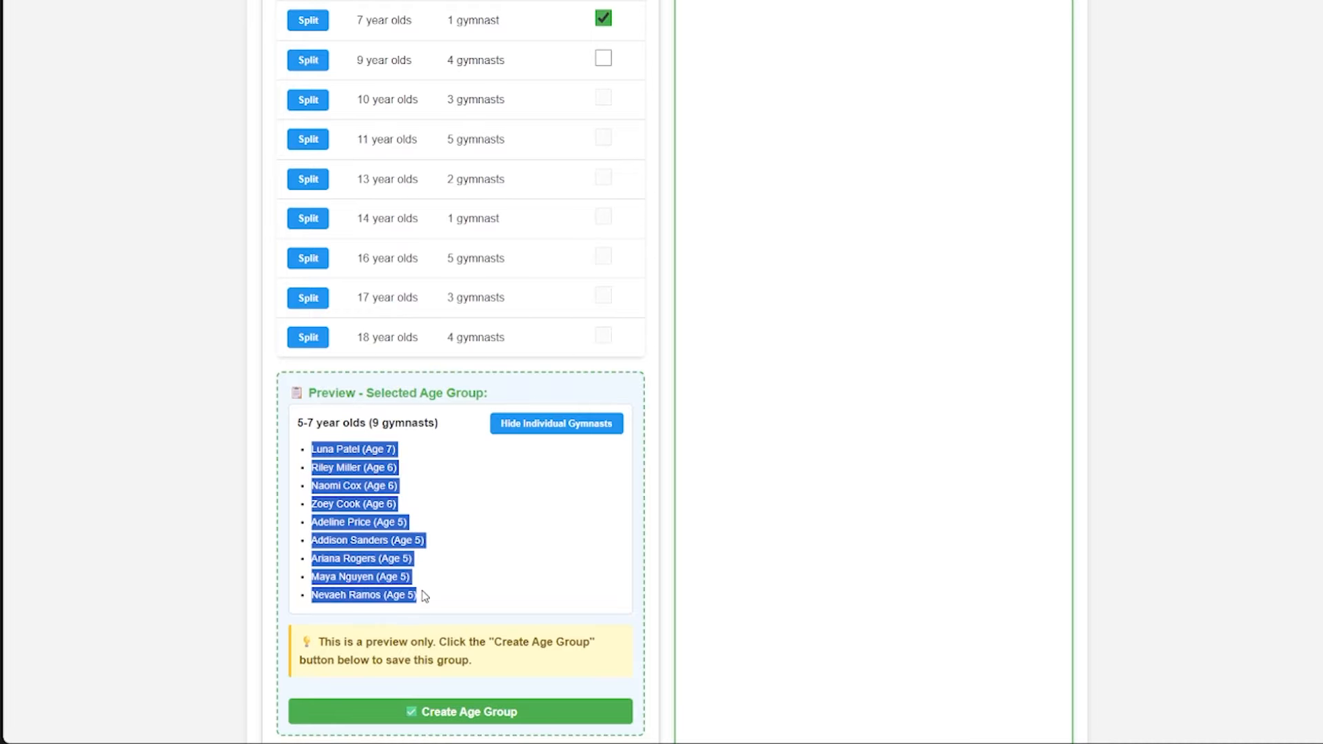
left_click(461, 590)
scroll(458, 568, "down", 1)
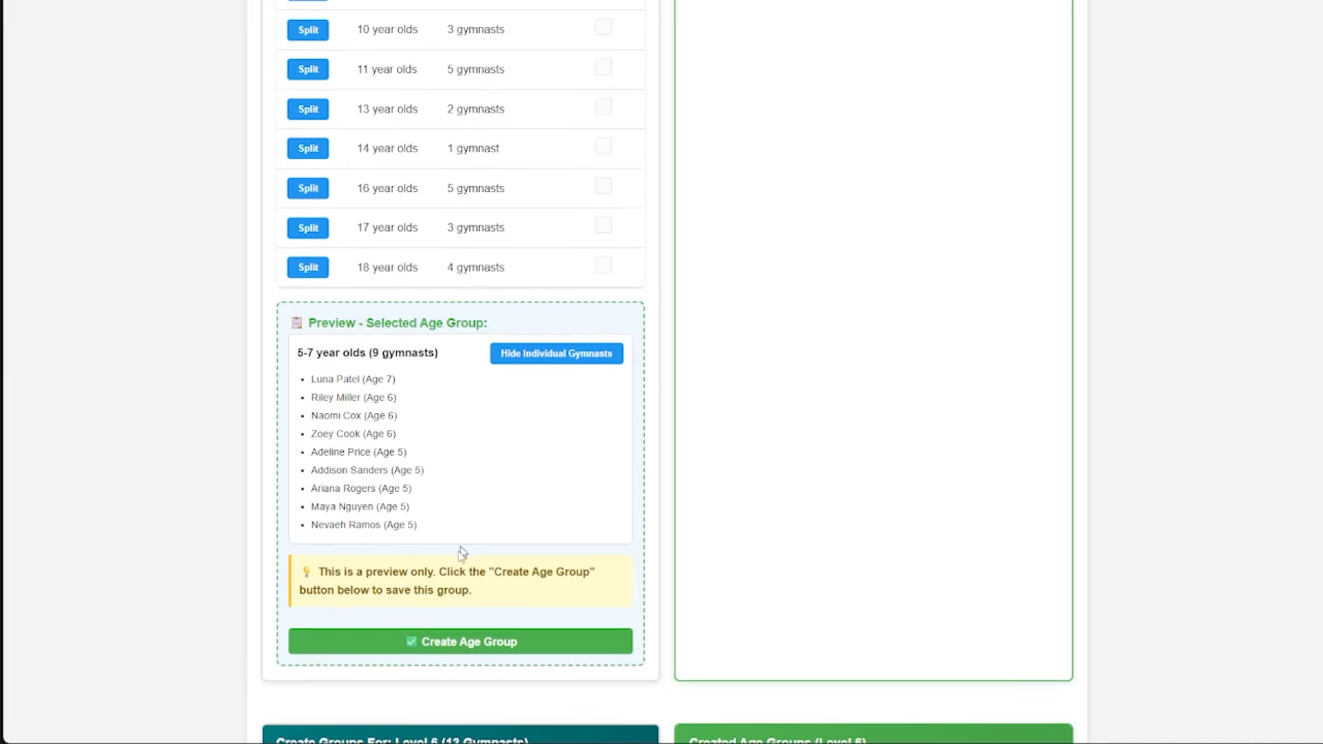
scroll(510, 586, "down", 1)
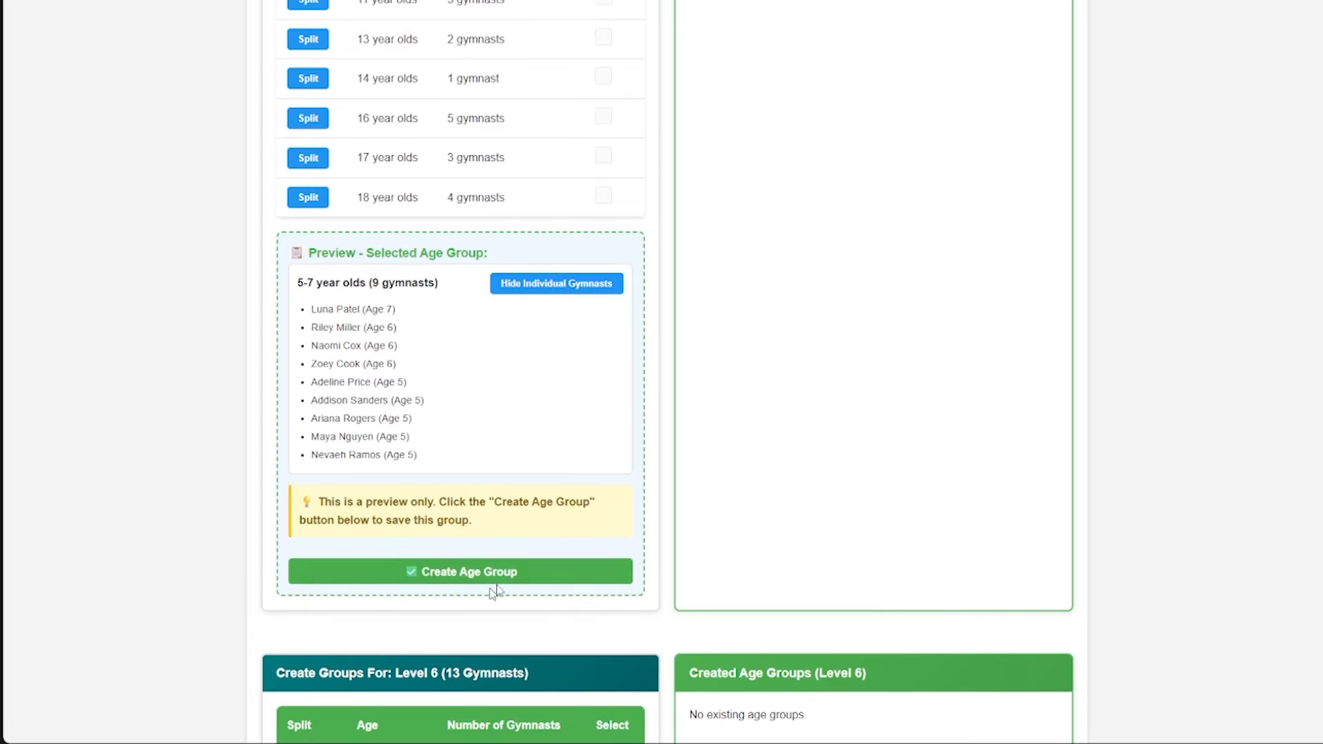
left_click(478, 574)
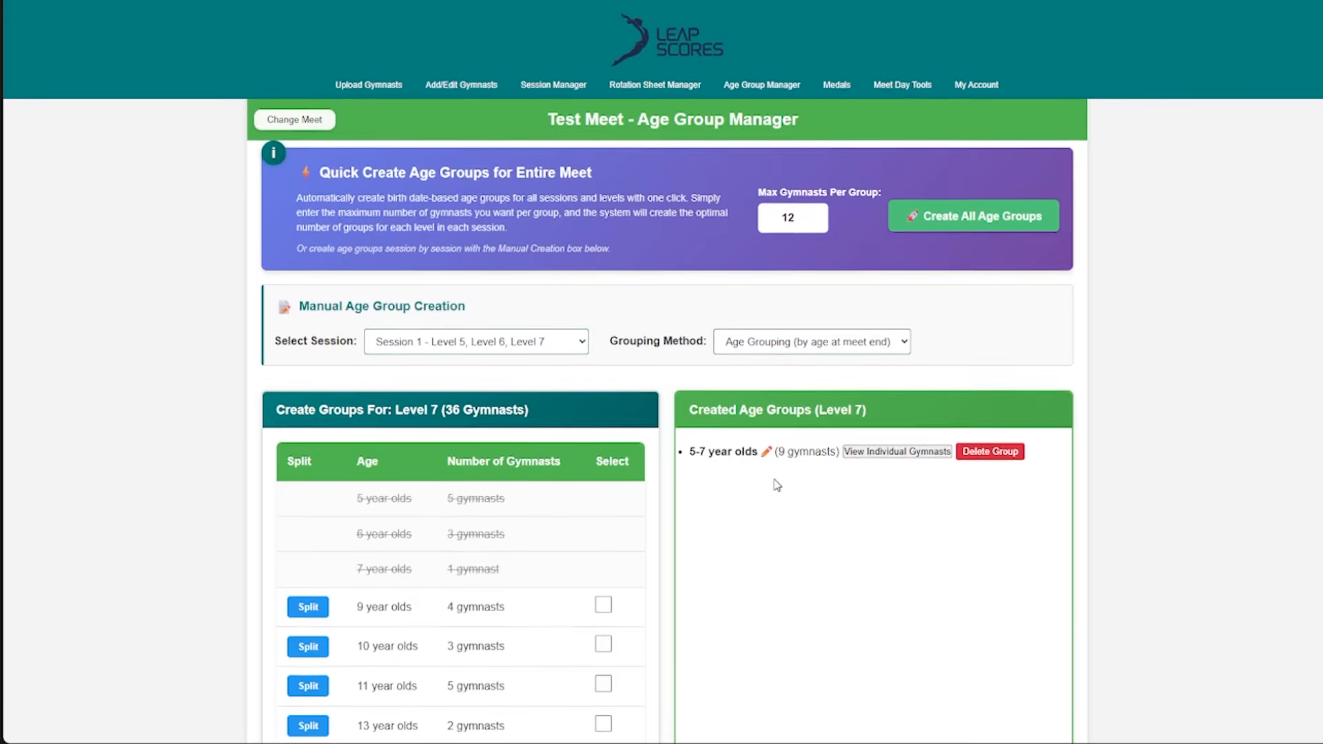
- Check the individual gymnasts of the created 5-7 year olds group, and open its name for editing without changing it
scroll(768, 453, "down", 1)
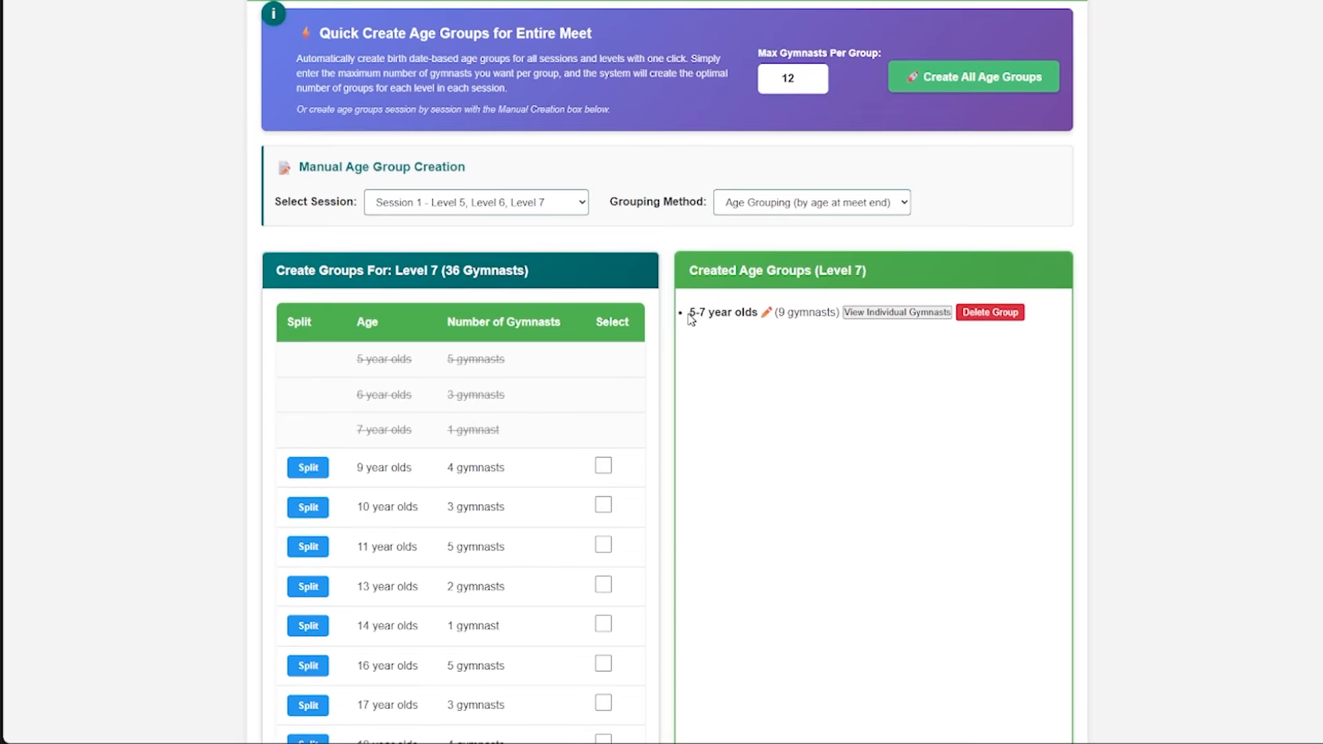
mouse_move(696, 314)
left_mouse_down()
mouse_move(762, 312)
mouse_move(777, 297)
left_mouse_up()
left_click(798, 314)
scroll(826, 353, "down", 2)
left_click(907, 173)
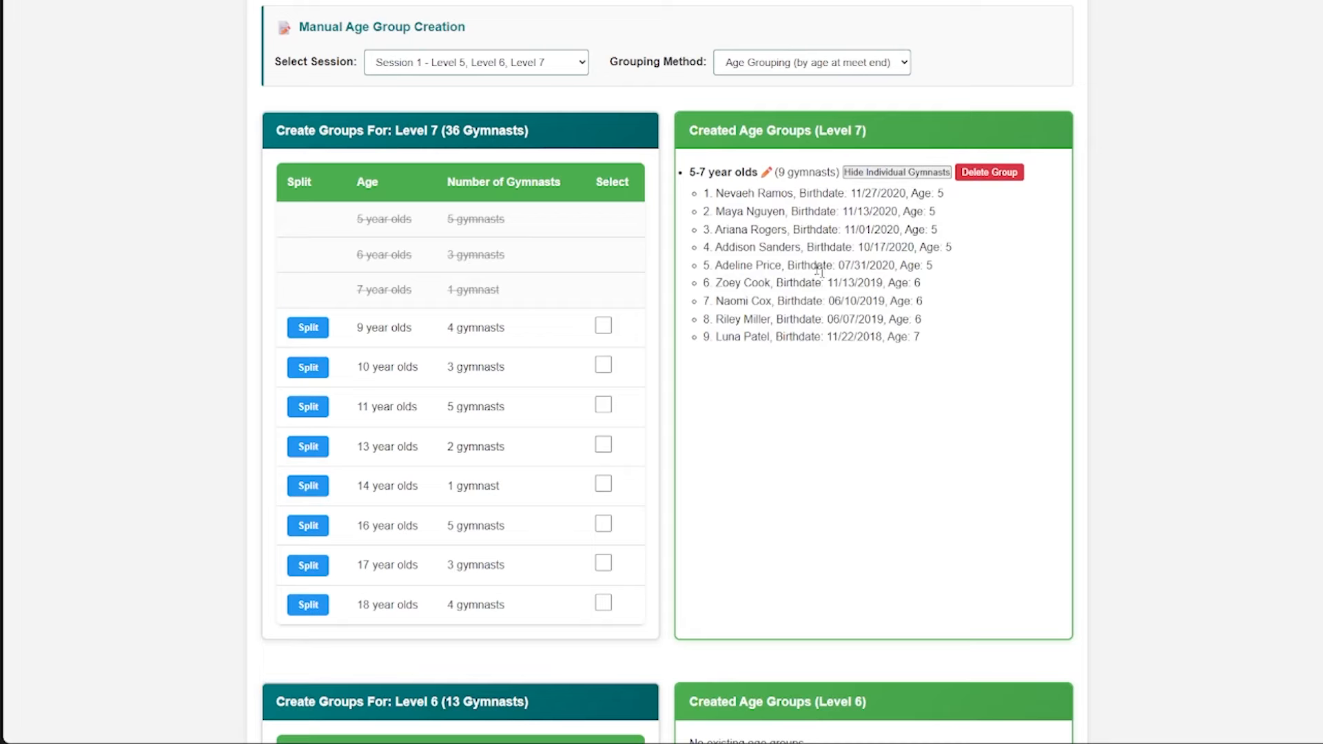
left_click(897, 172)
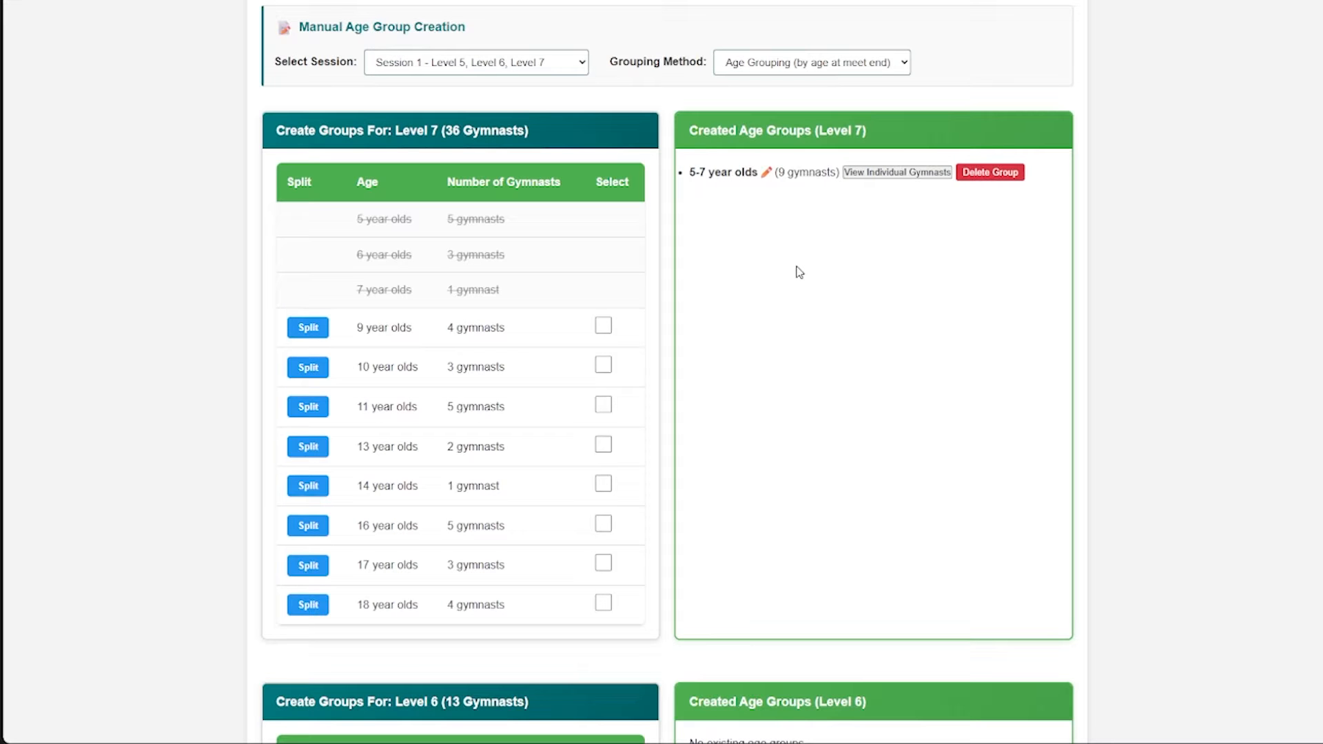
left_click(768, 176)
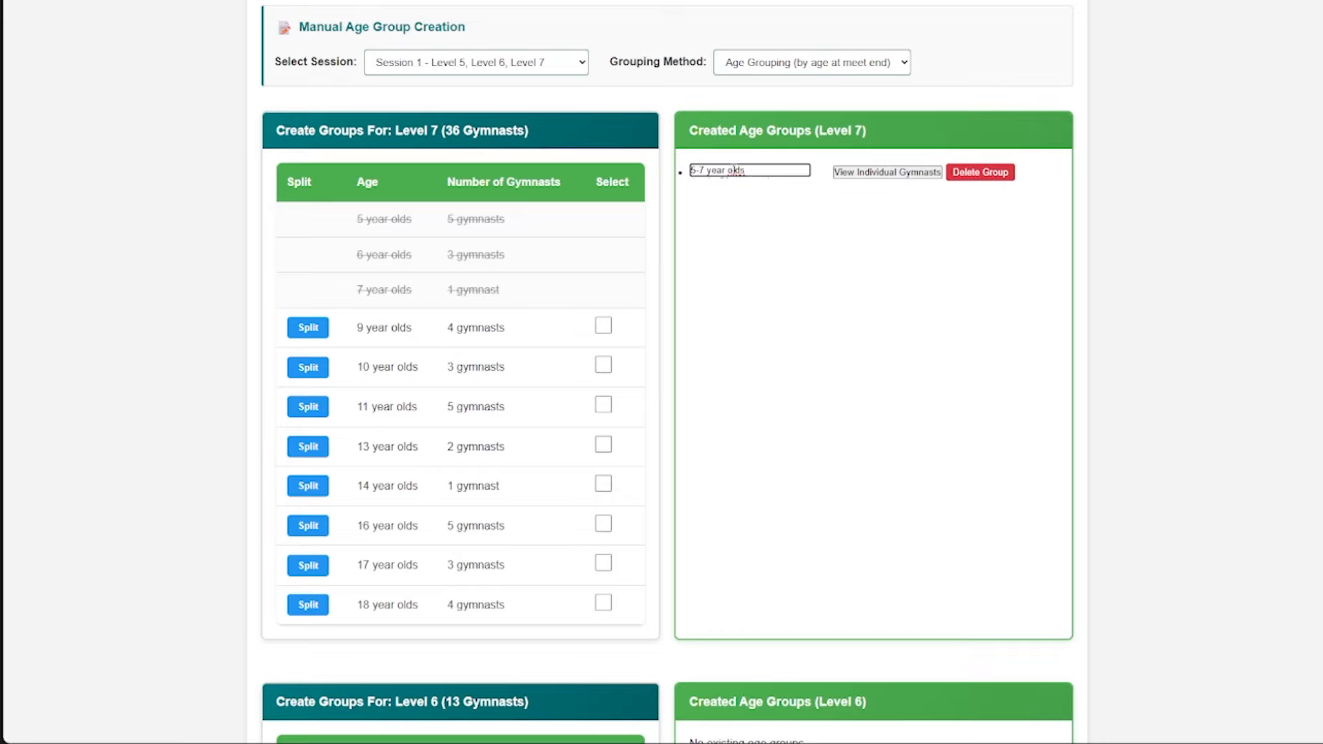
key("Return")
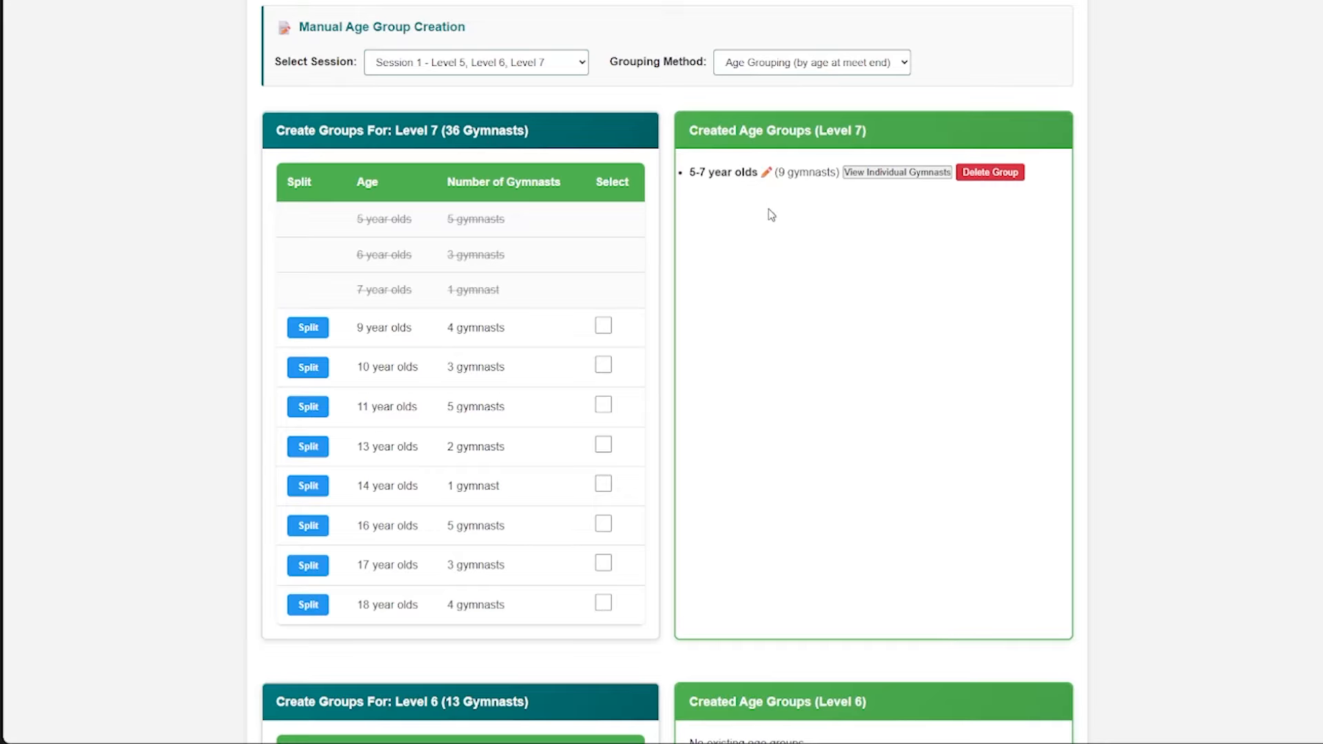
- Look over the remaining Level 7 ages and the Level 6 age list in the same session
scroll(685, 287, "down", 1)
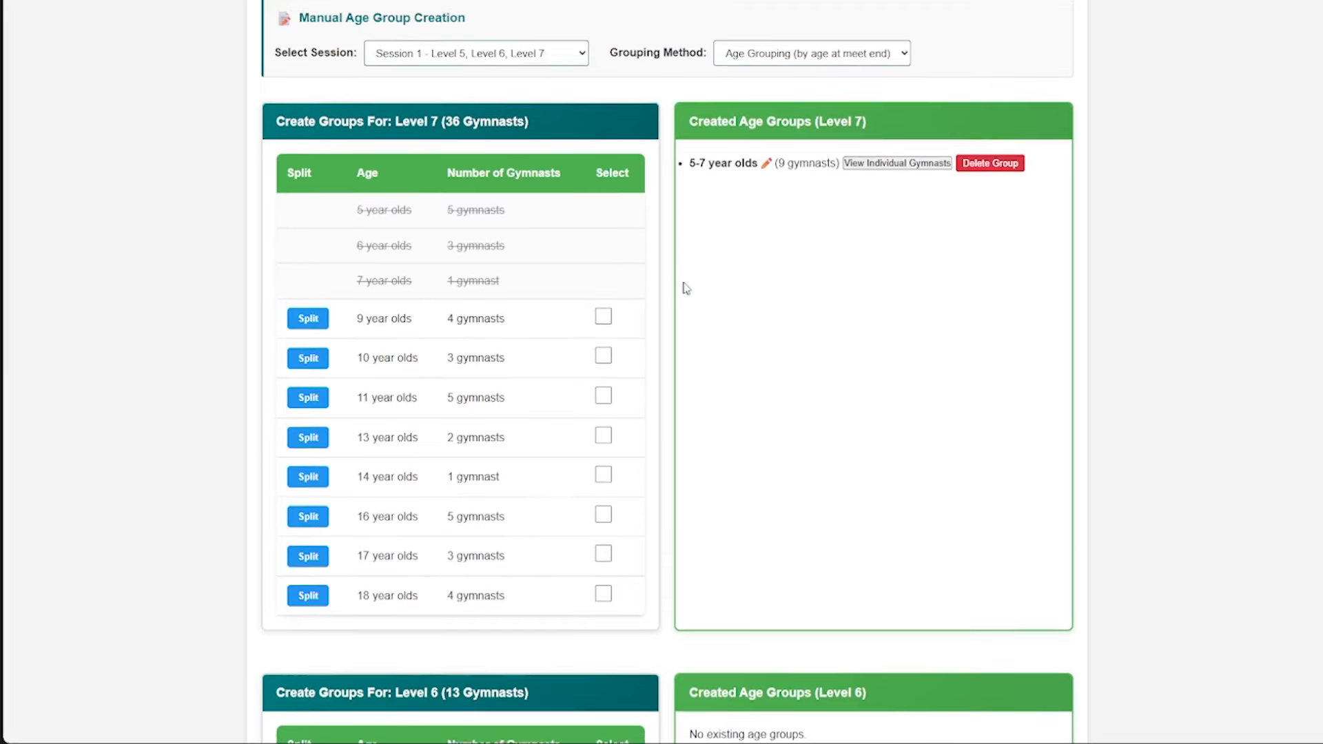
scroll(696, 296, "up", 2)
scroll(663, 297, "down", 1)
scroll(520, 330, "down", 5)
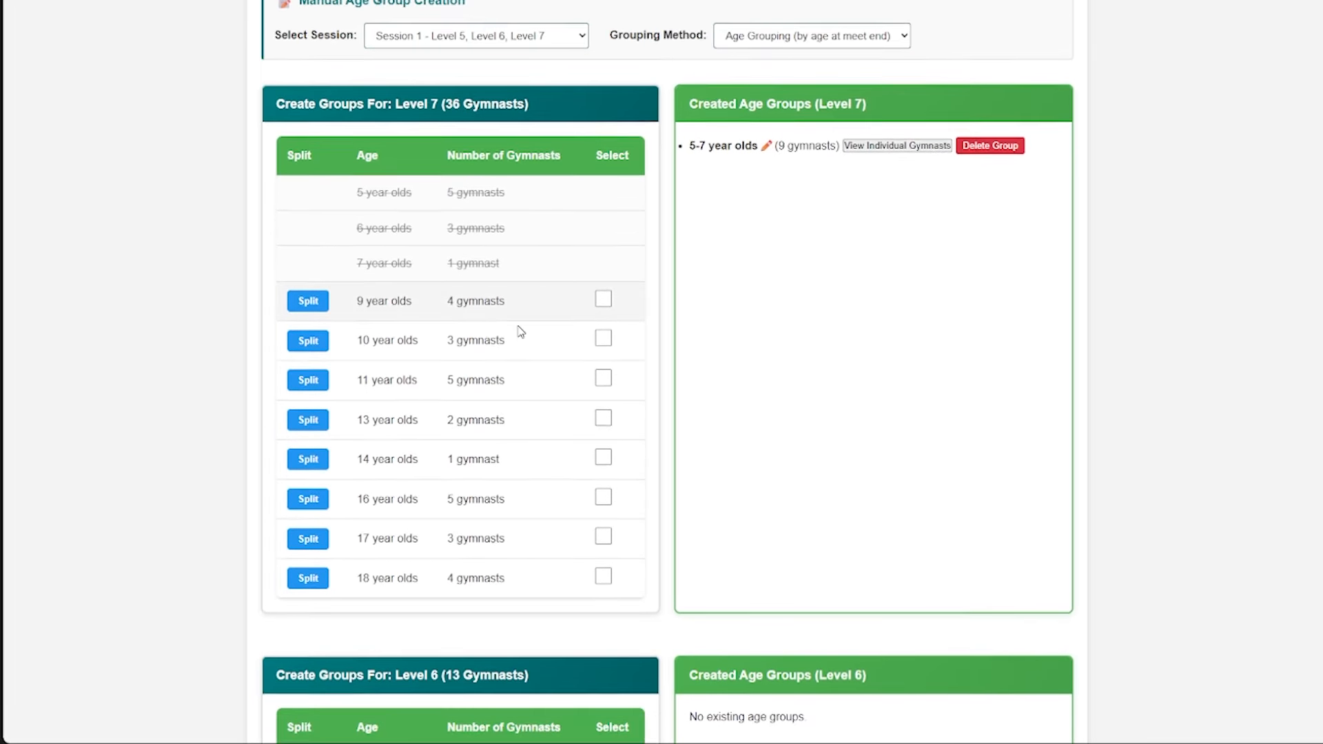
scroll(508, 255, "down", 9)
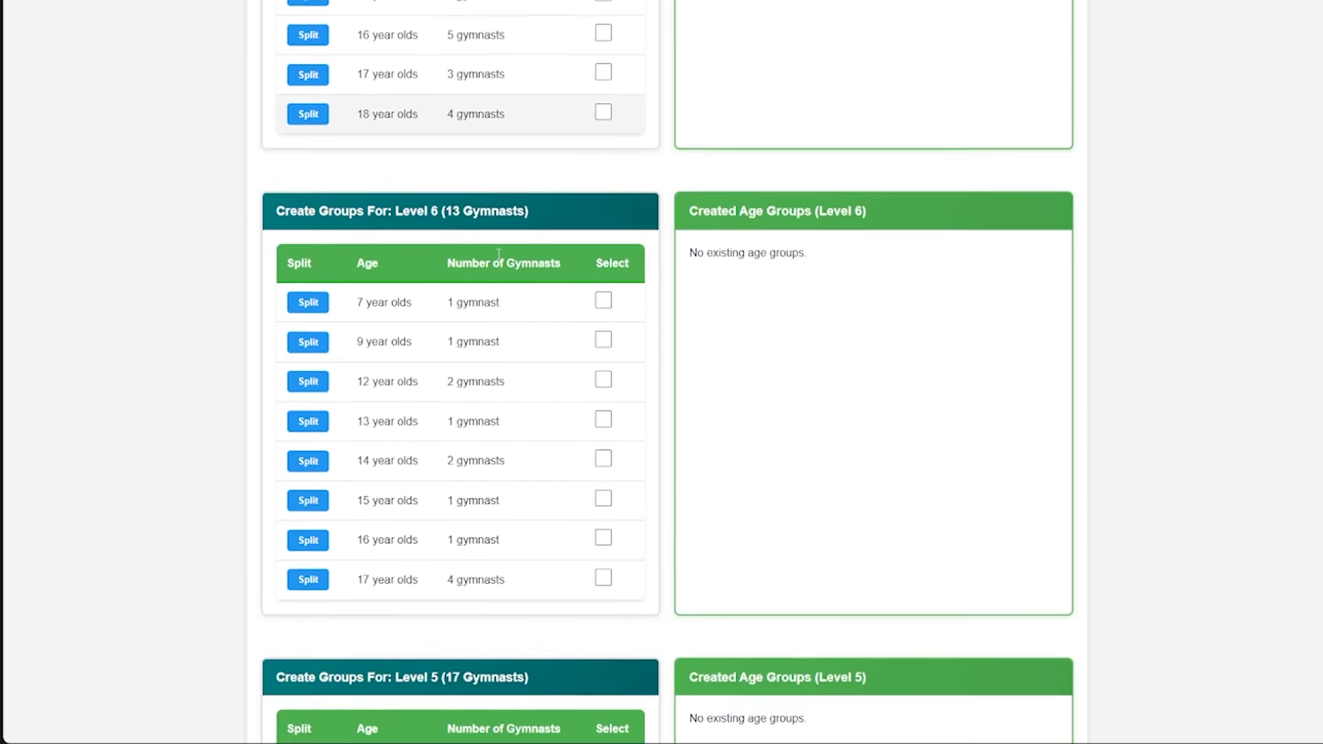
scroll(489, 332, "up", 5)
scroll(489, 332, "up", 8)
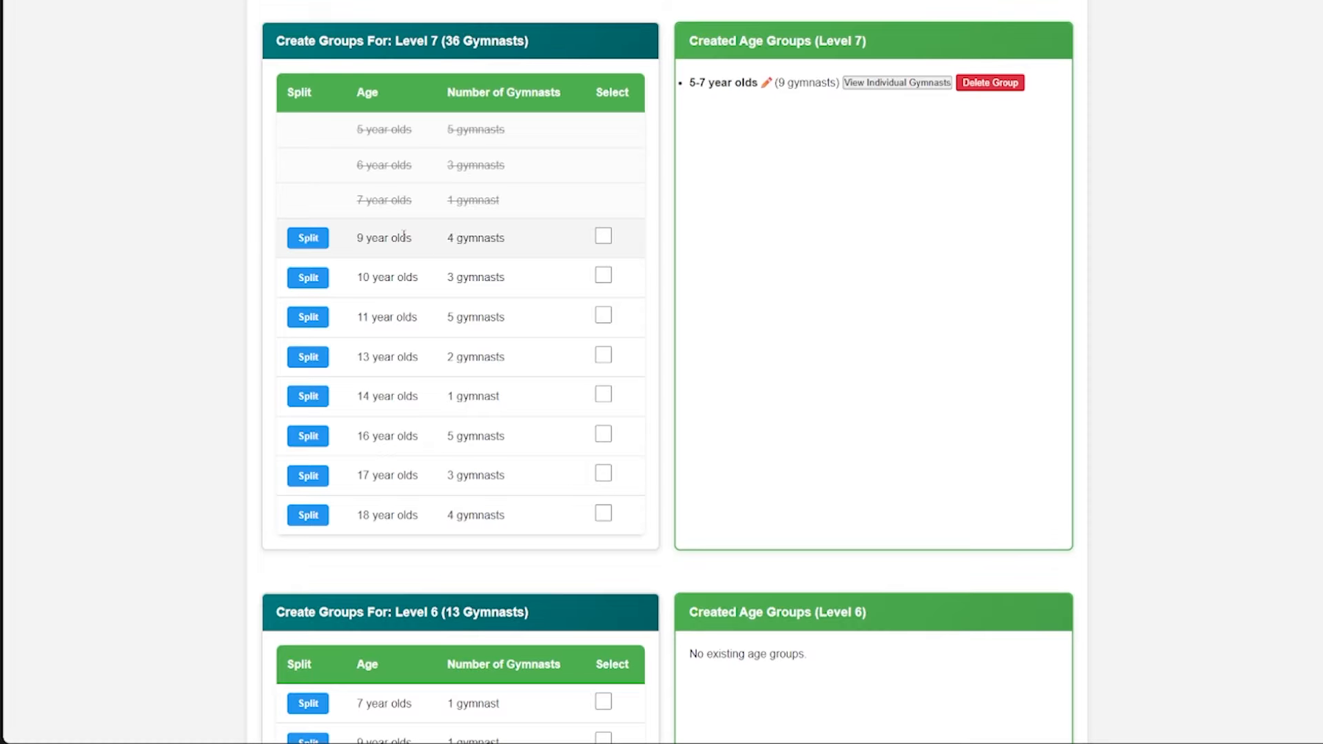
- Try splitting the Level 7 9 year olds into 6 month blocks, check both halves, and unsplit them
left_click(309, 241)
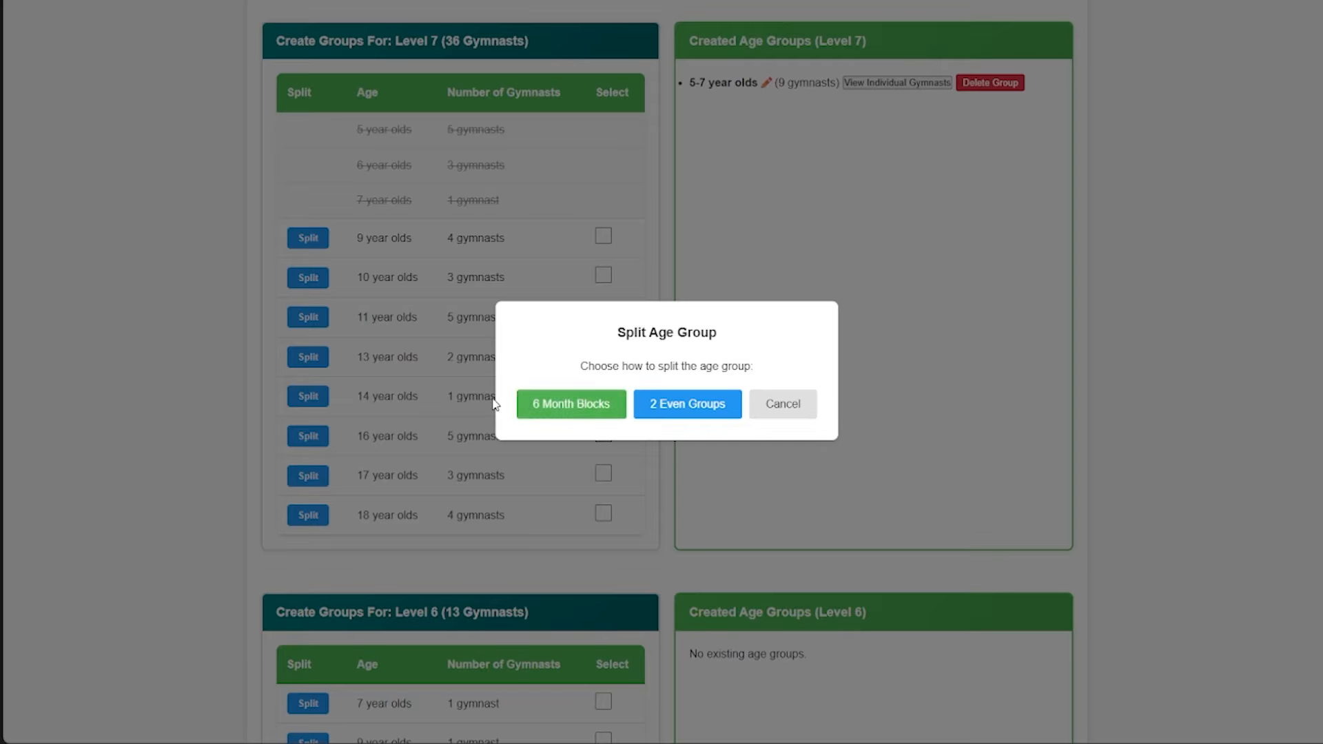
left_click(567, 405)
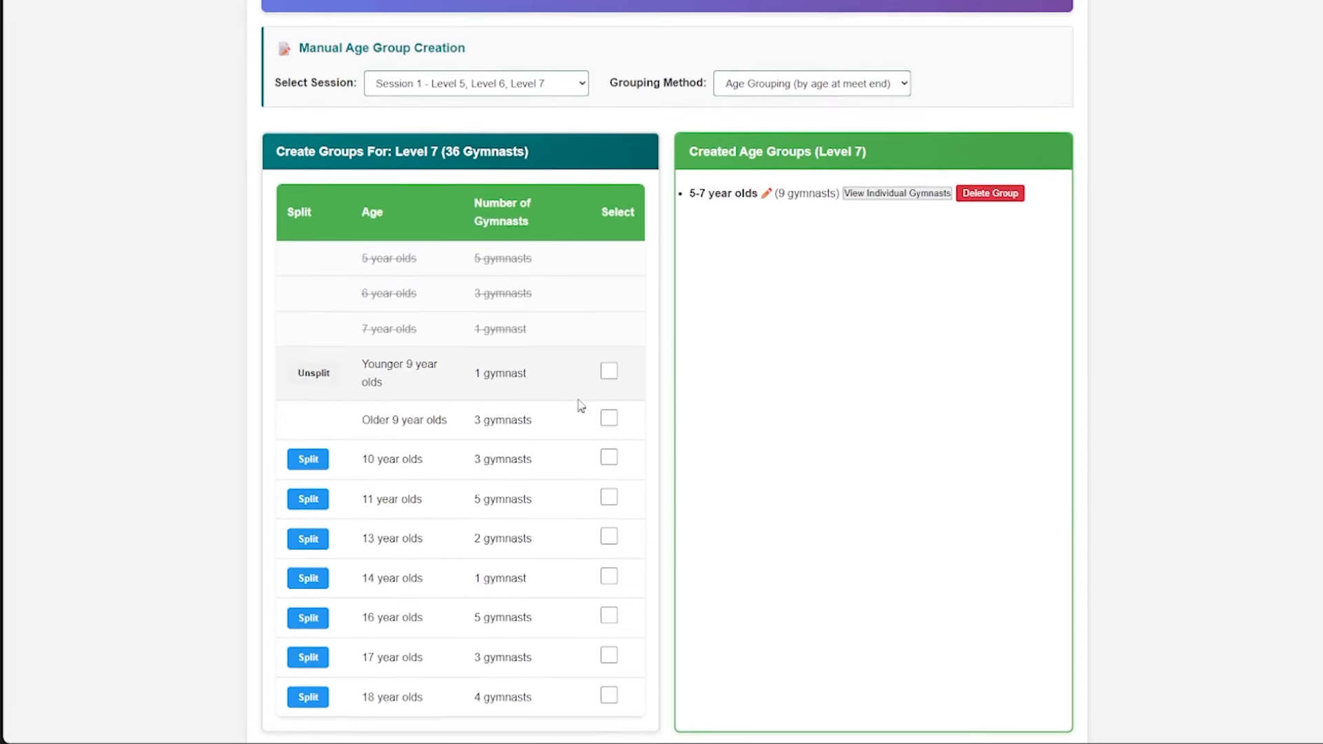
left_click_drag(476, 353, 522, 367)
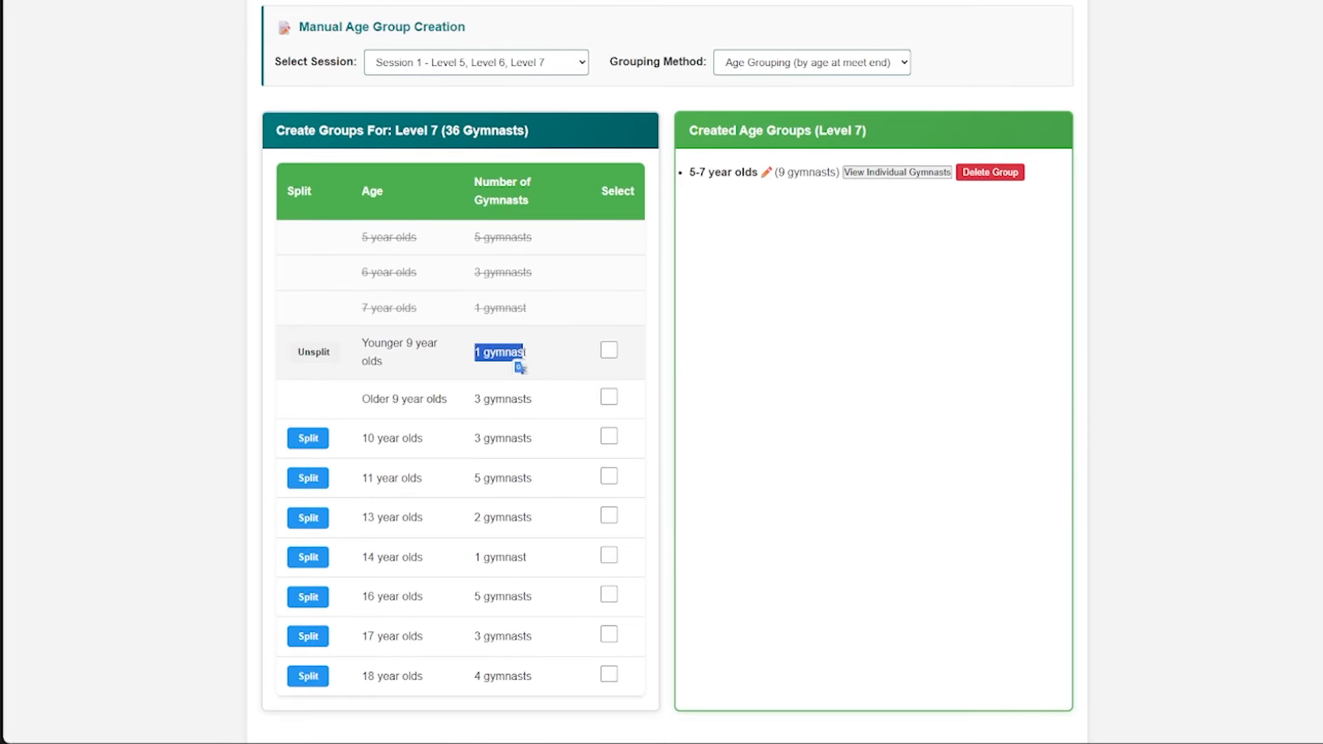
left_click(506, 356)
left_click_drag(366, 342, 386, 362)
left_click(410, 372)
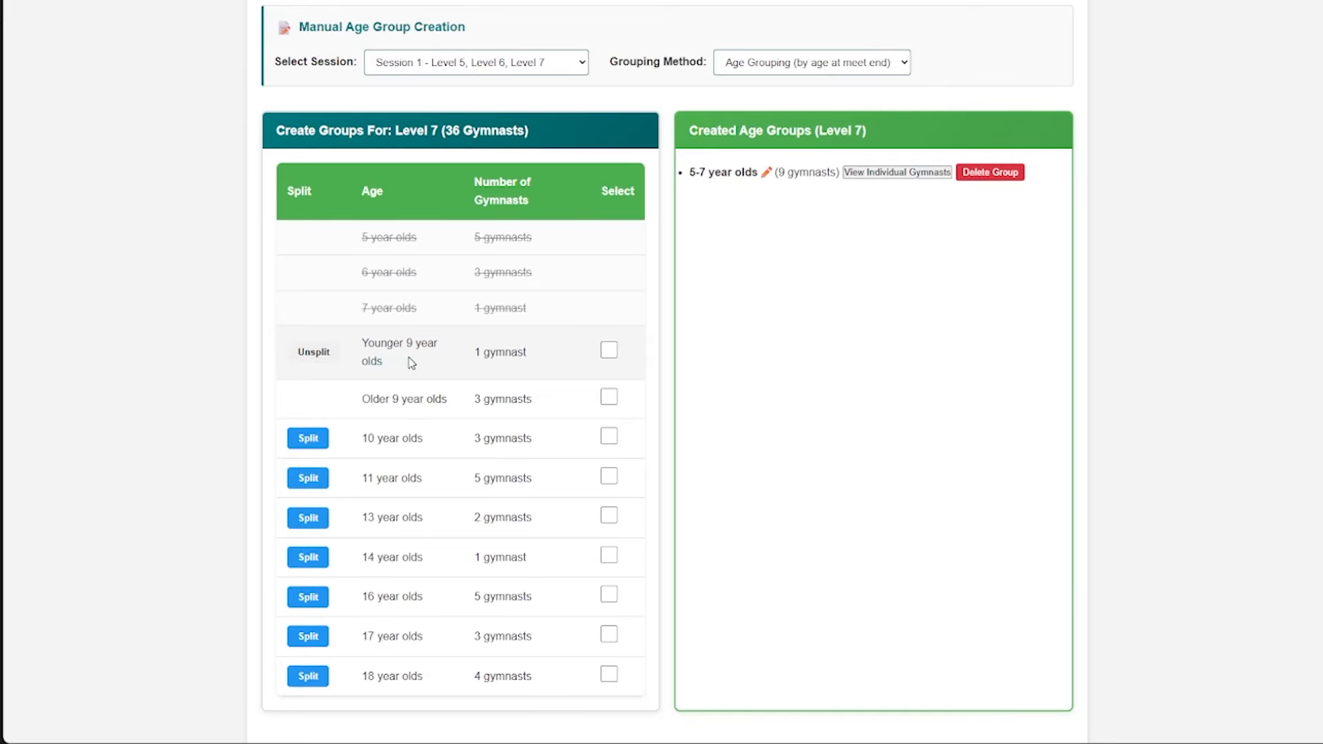
left_click_drag(474, 399, 507, 398)
left_click(368, 400)
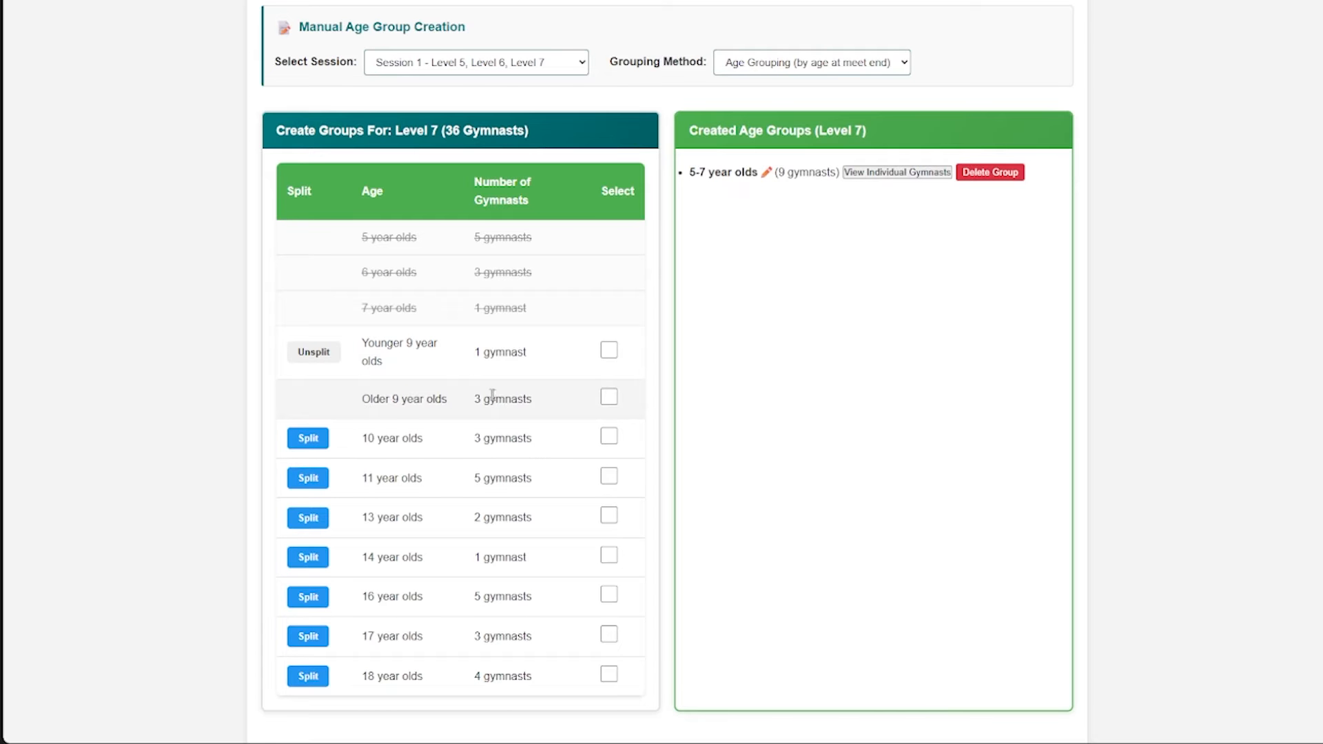
scroll(492, 394, "down", 1)
scroll(319, 448, "up", 2)
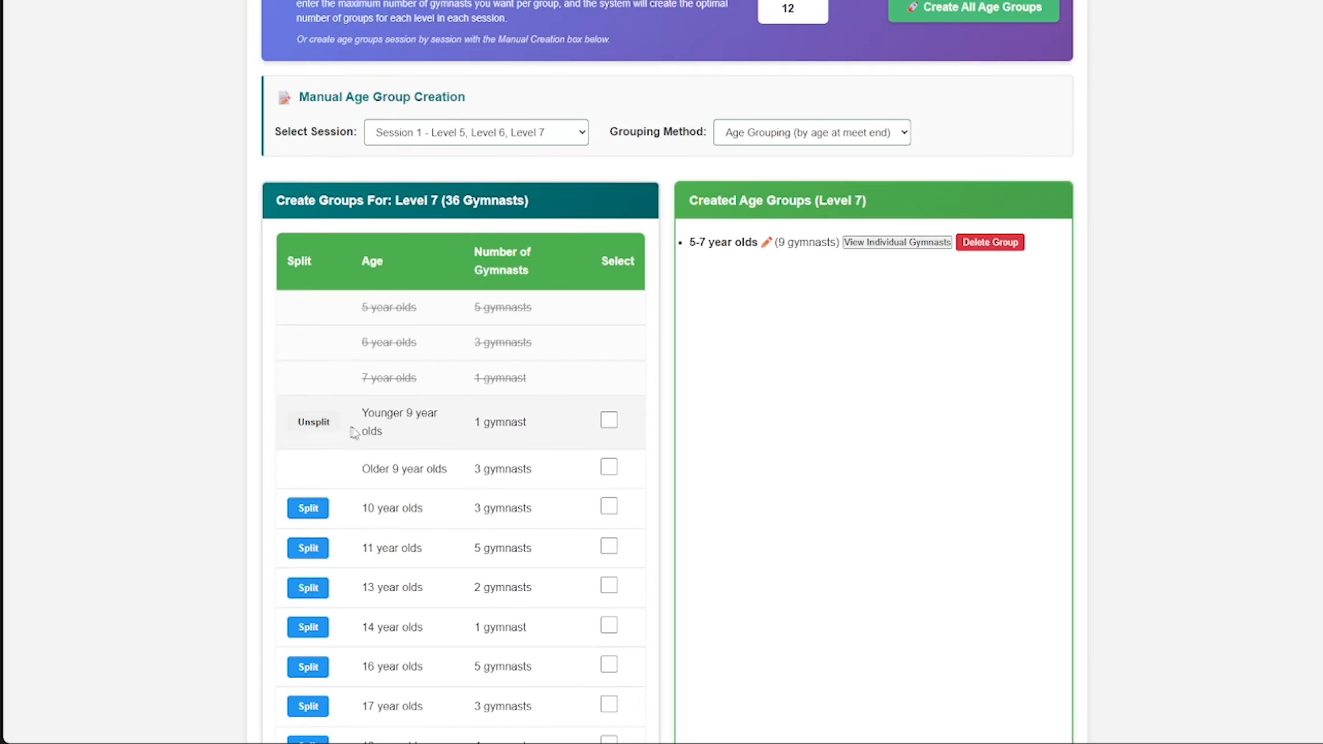
scroll(486, 415, "down", 3)
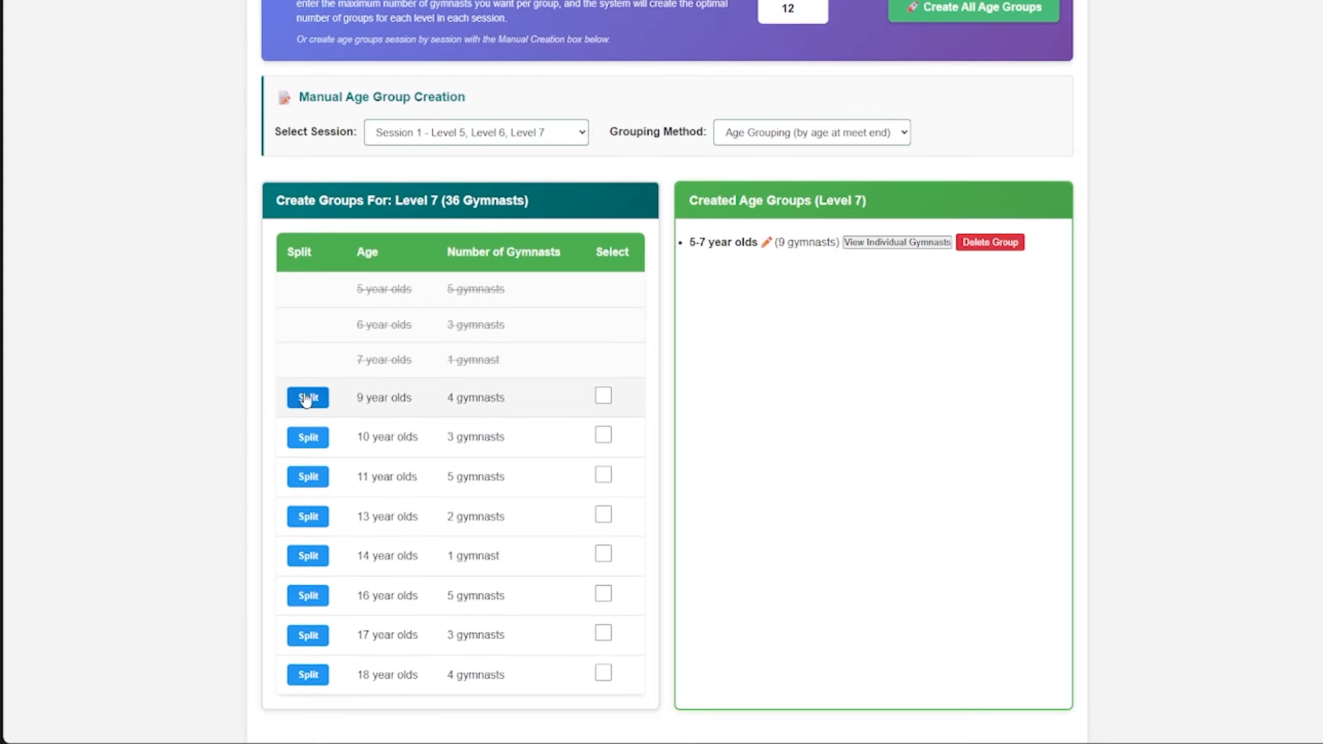
- Split the Level 7 9 year olds into 2 even groups
left_click(307, 398)
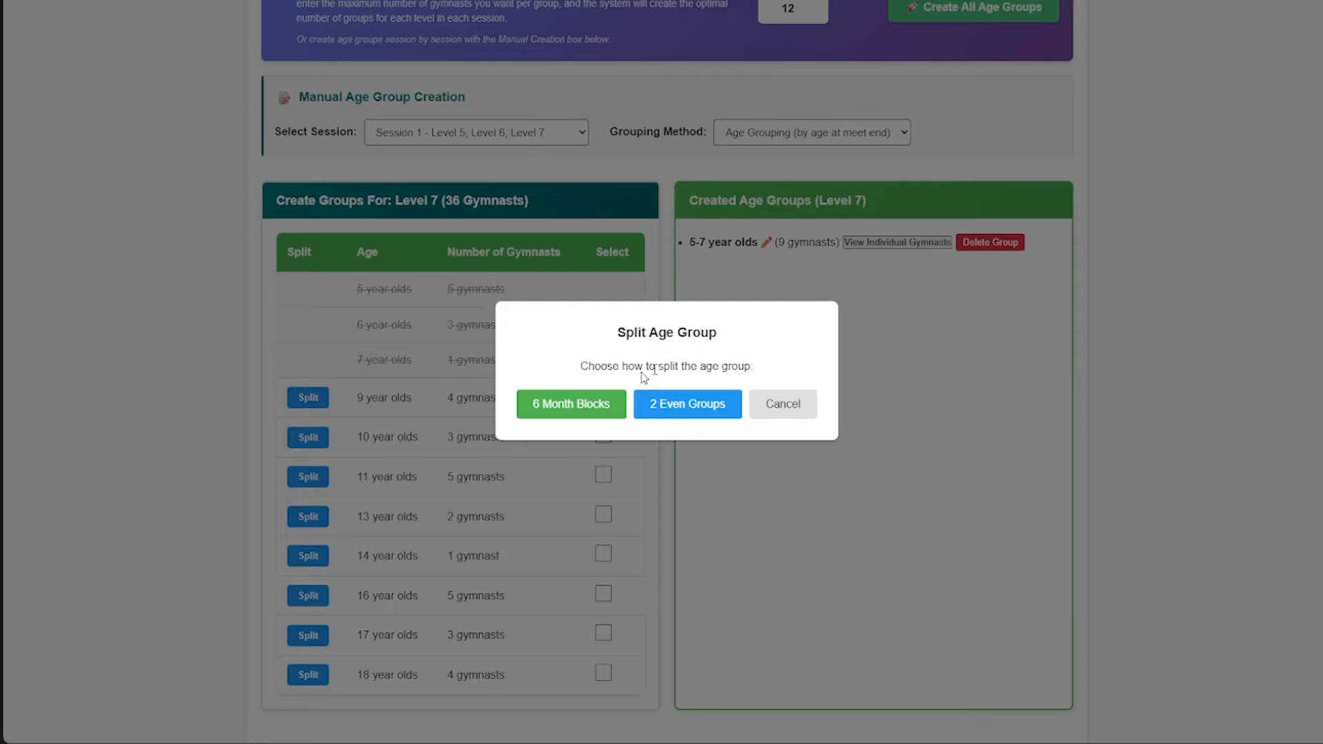
left_click(684, 407)
scroll(517, 414, "down", 4)
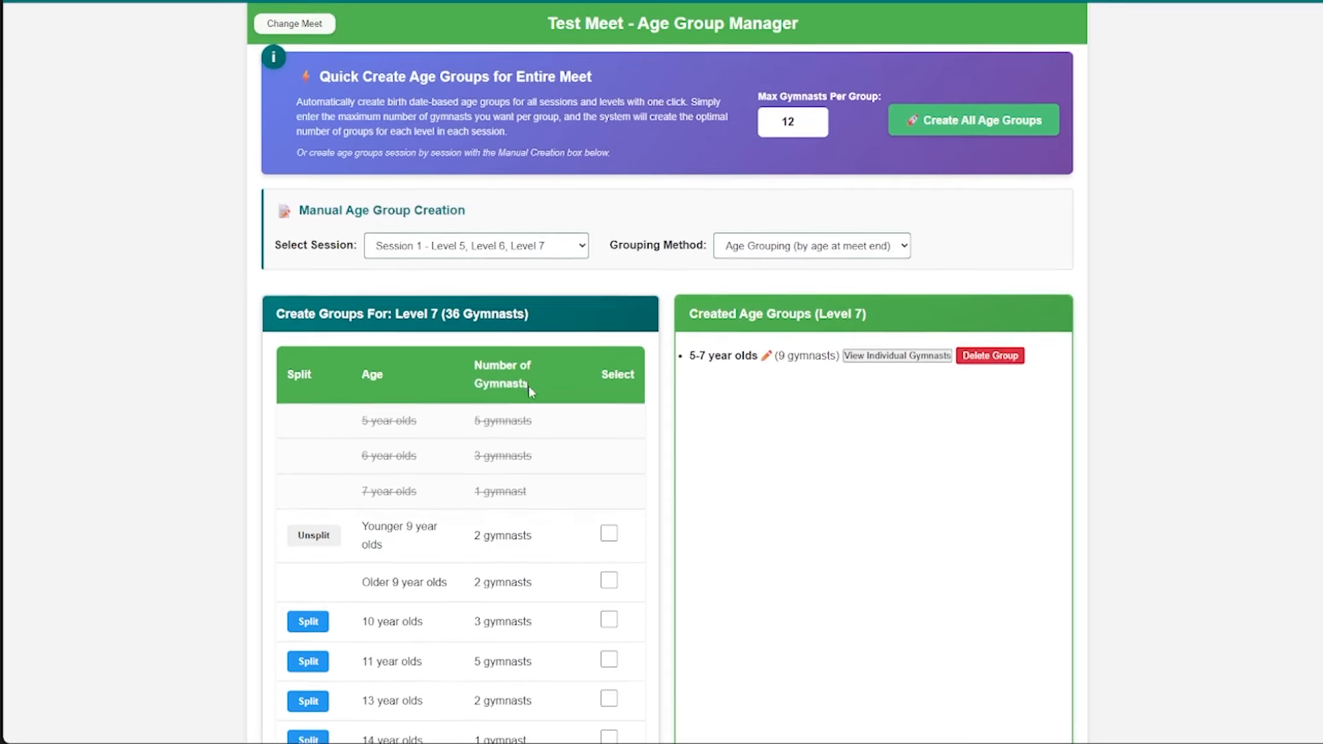
- Create a Level 7 age group combining the older 9 year olds with the 10 and 11 year olds
left_click_drag(475, 354, 523, 358)
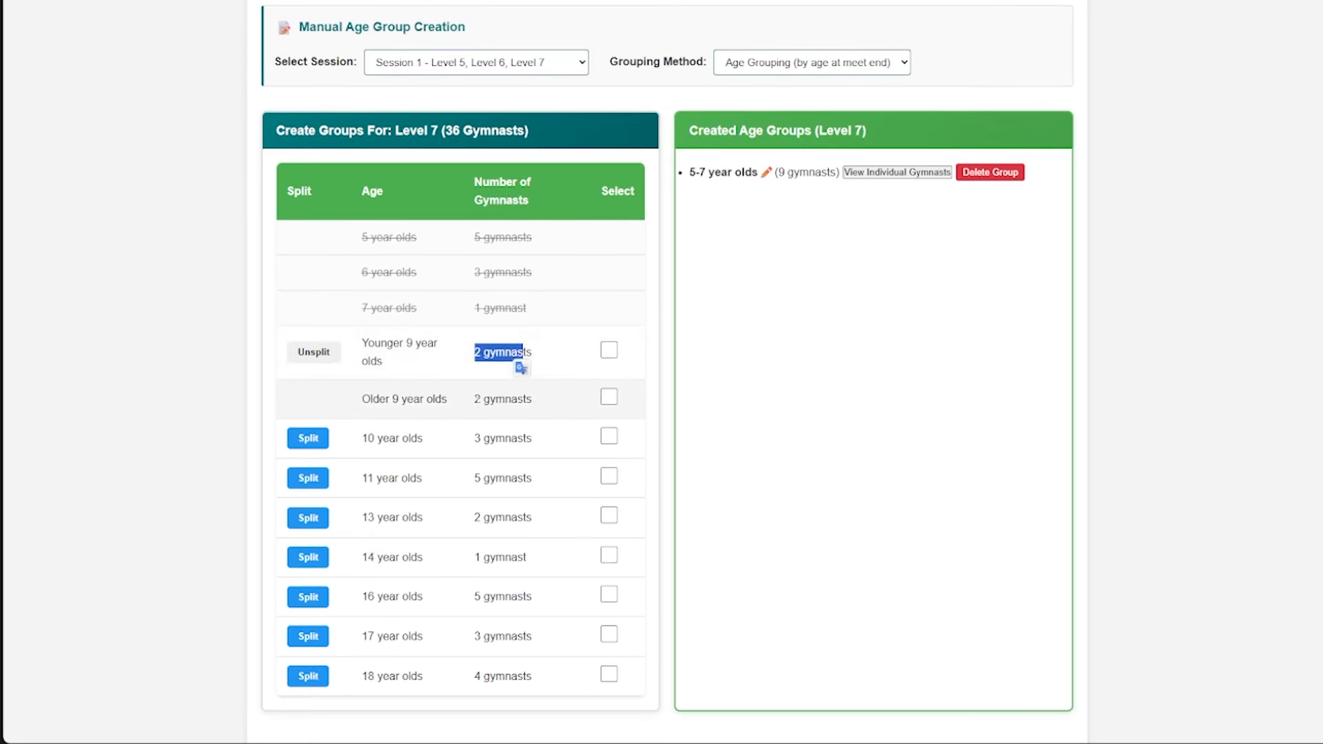
left_click_drag(475, 399, 521, 397)
left_click(515, 395)
scroll(516, 395, "down", 2)
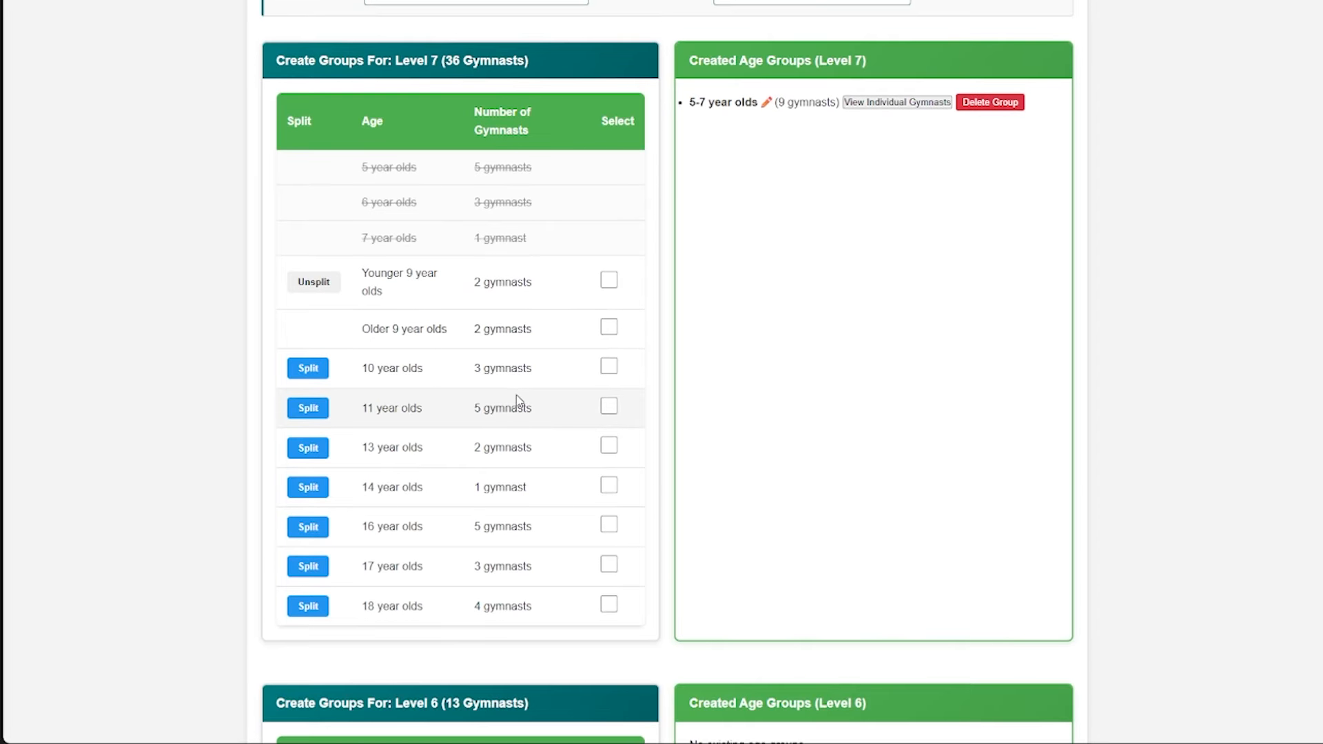
scroll(529, 379, "down", 1)
left_click(608, 188)
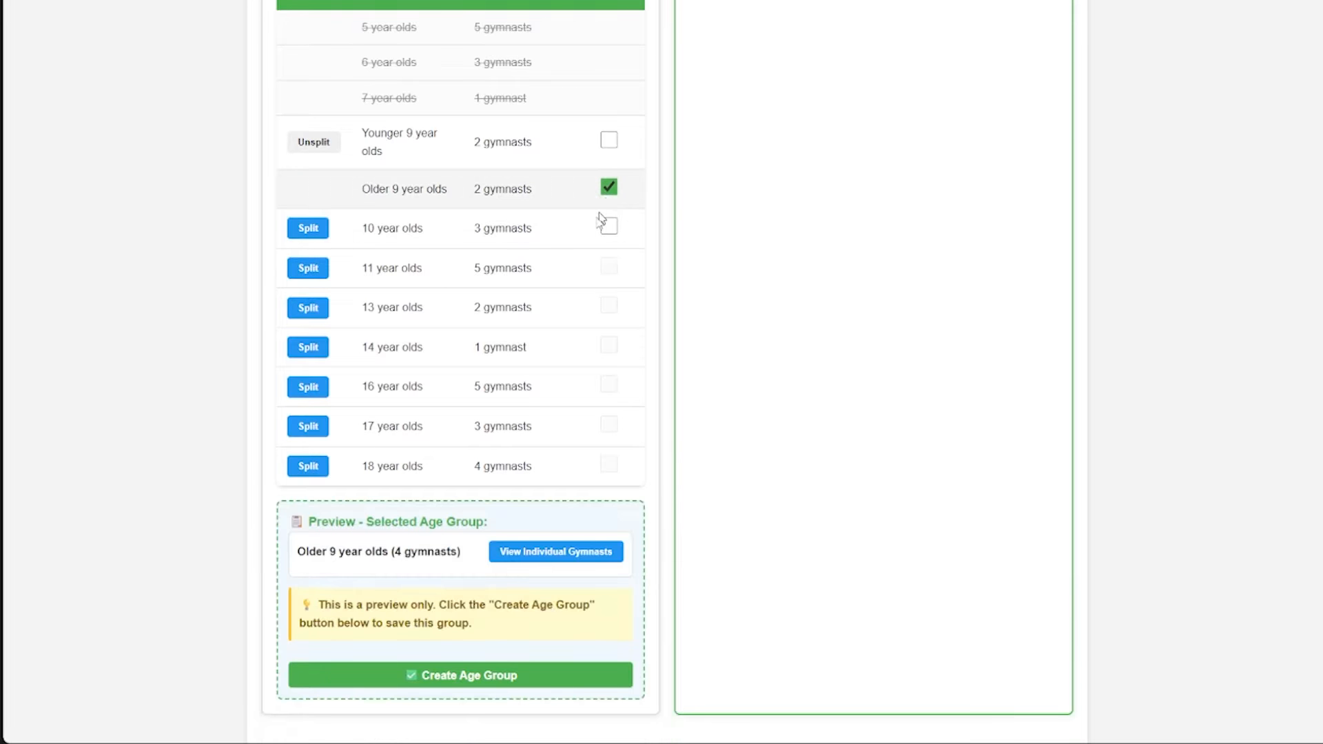
scroll(557, 240, "down", 1)
left_click(609, 157)
left_click(609, 197)
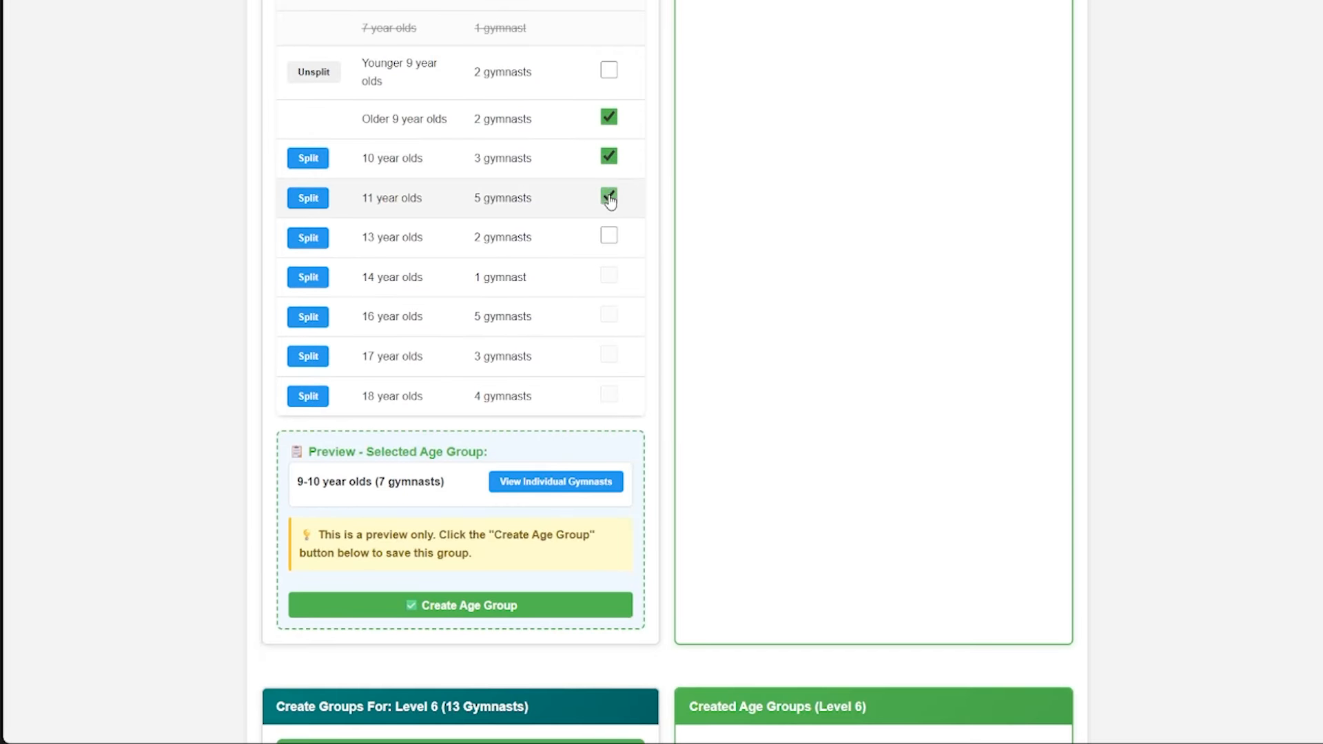
scroll(542, 183, "up", 1)
scroll(538, 200, "down", 1)
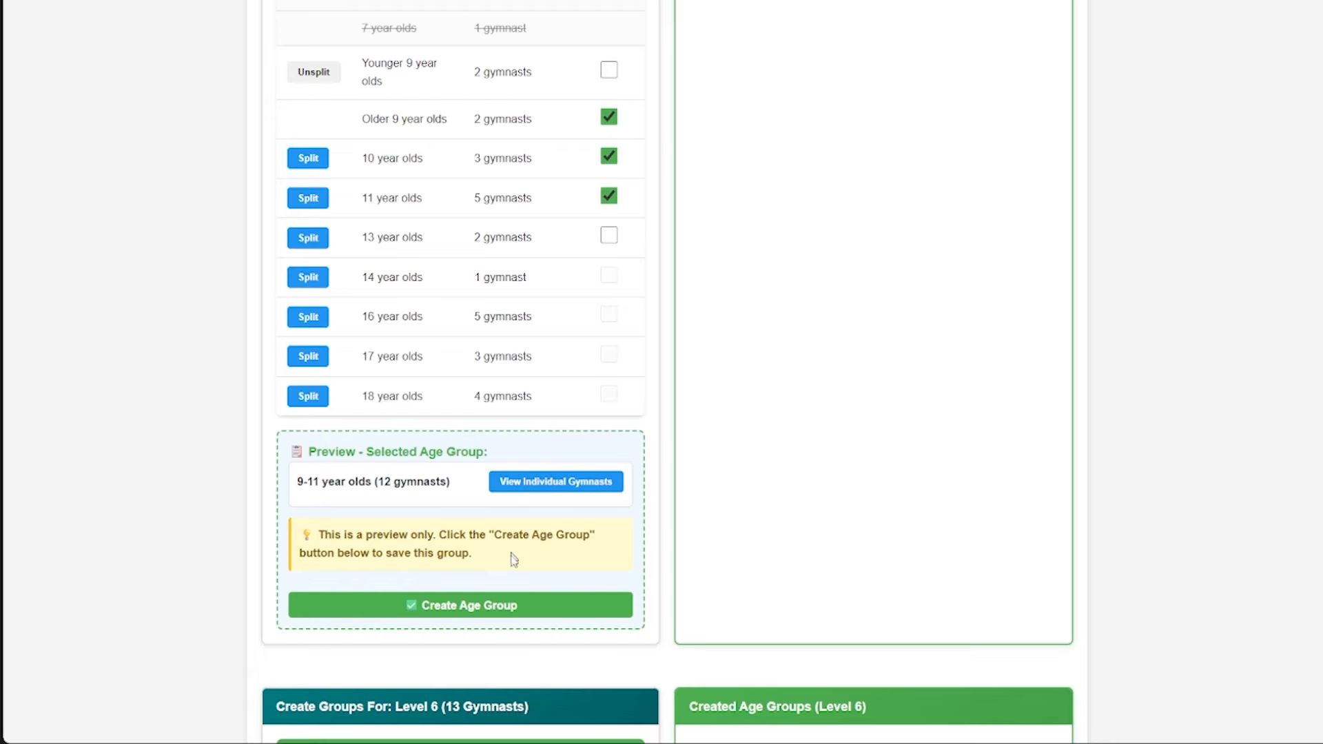
left_click(514, 600)
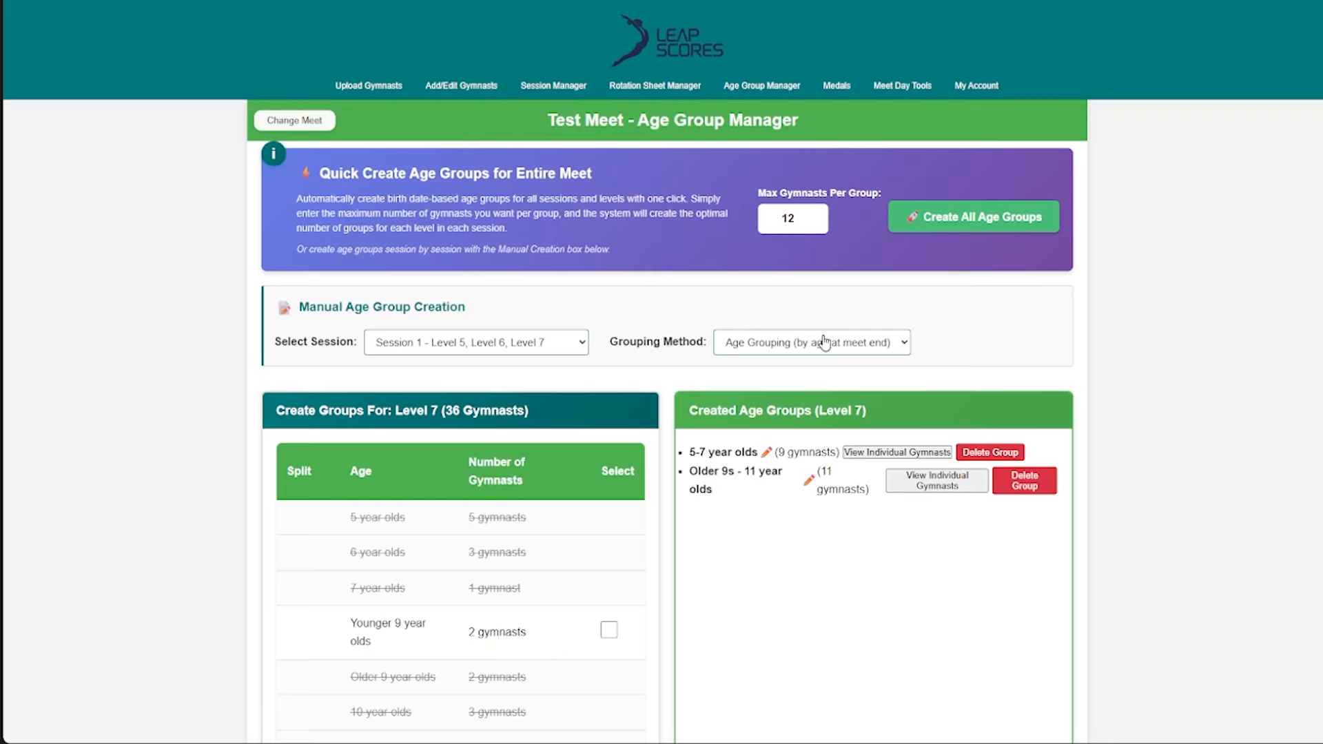
- Create a separate Level 7 age group from the younger 9 year olds and compare its name with the older group's
scroll(755, 486, "down", 2)
left_click_drag(691, 332, 725, 360)
left_click(733, 345)
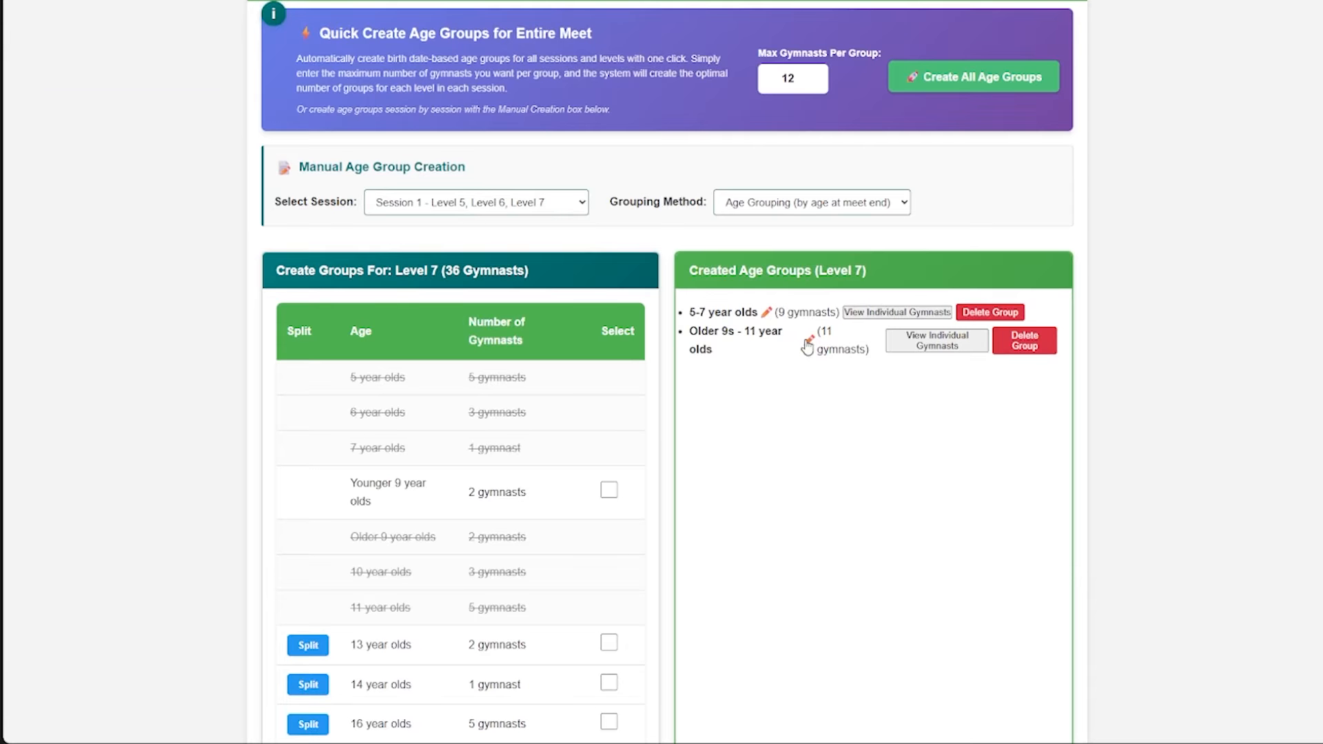
scroll(629, 384, "down", 3)
left_click(608, 282)
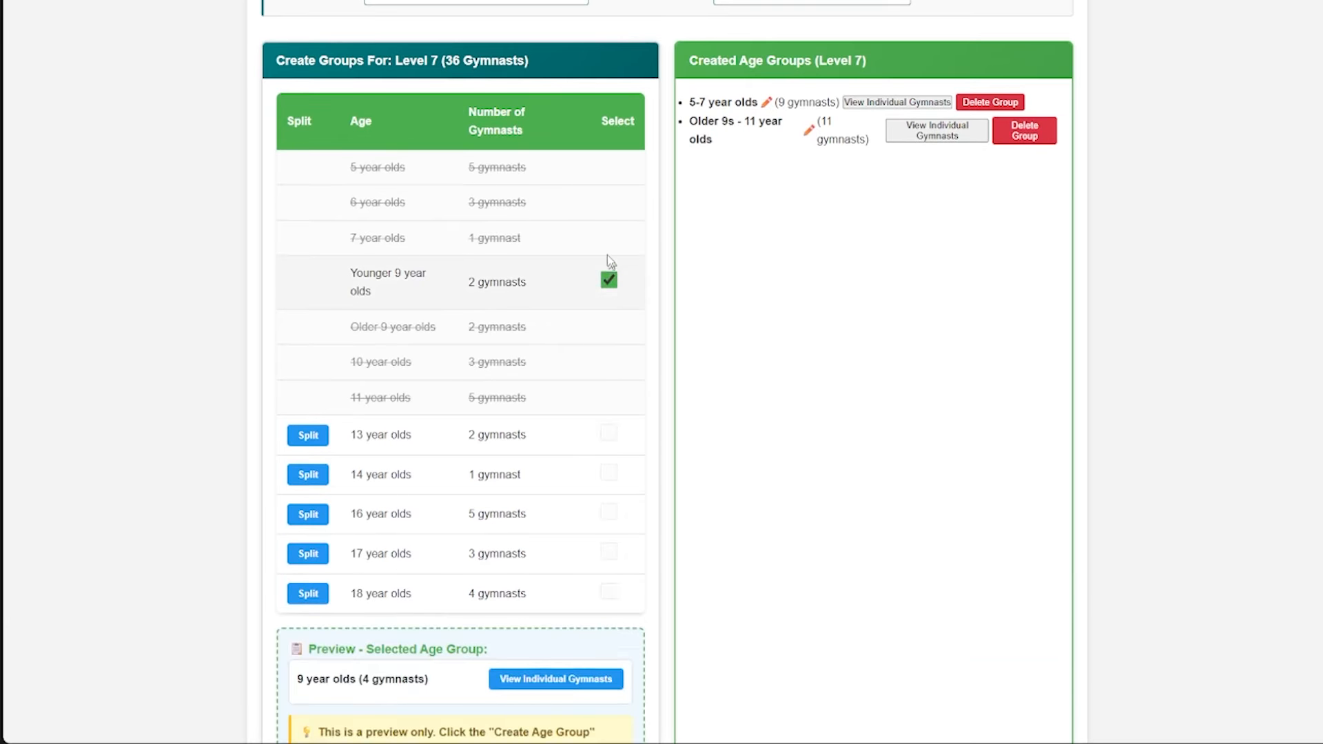
scroll(607, 262, "down", 2)
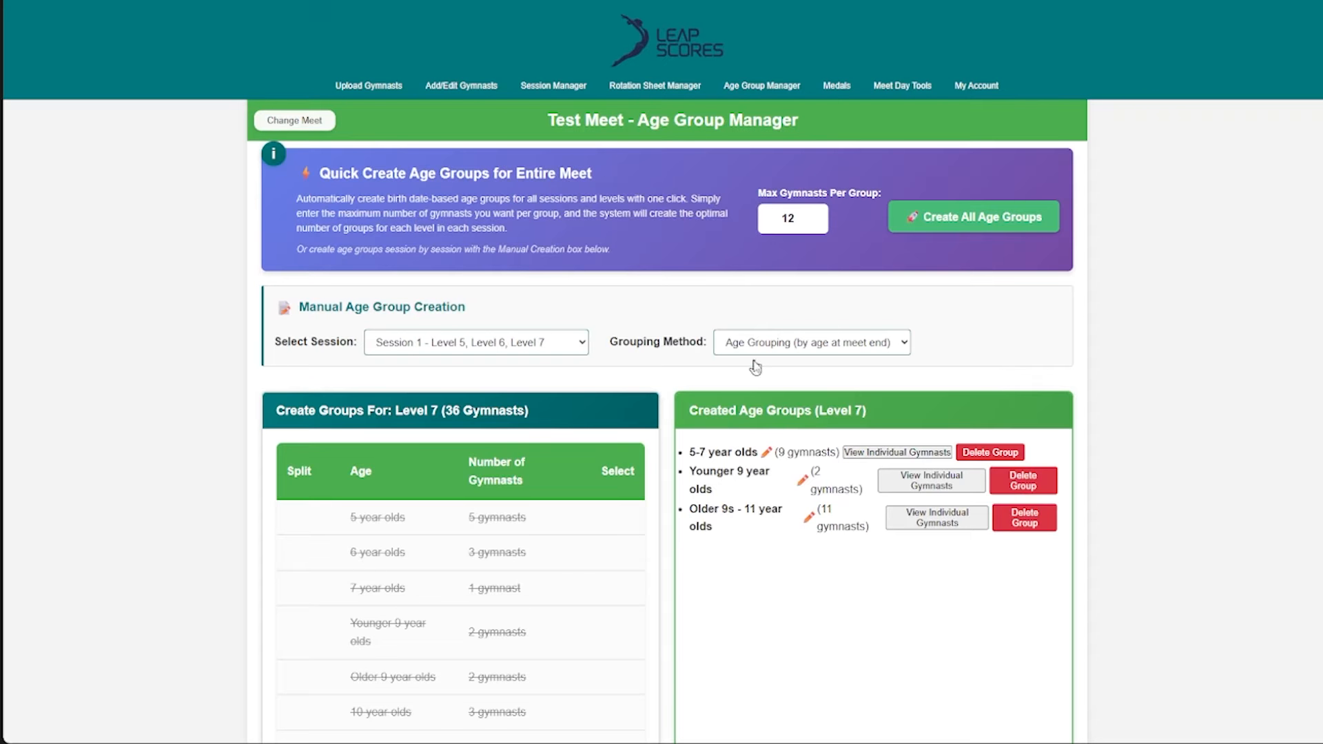
scroll(755, 365, "down", 2)
mouse_move(723, 355)
left_mouse_down()
mouse_move(689, 333)
mouse_move(719, 373)
left_mouse_up()
left_click(721, 386)
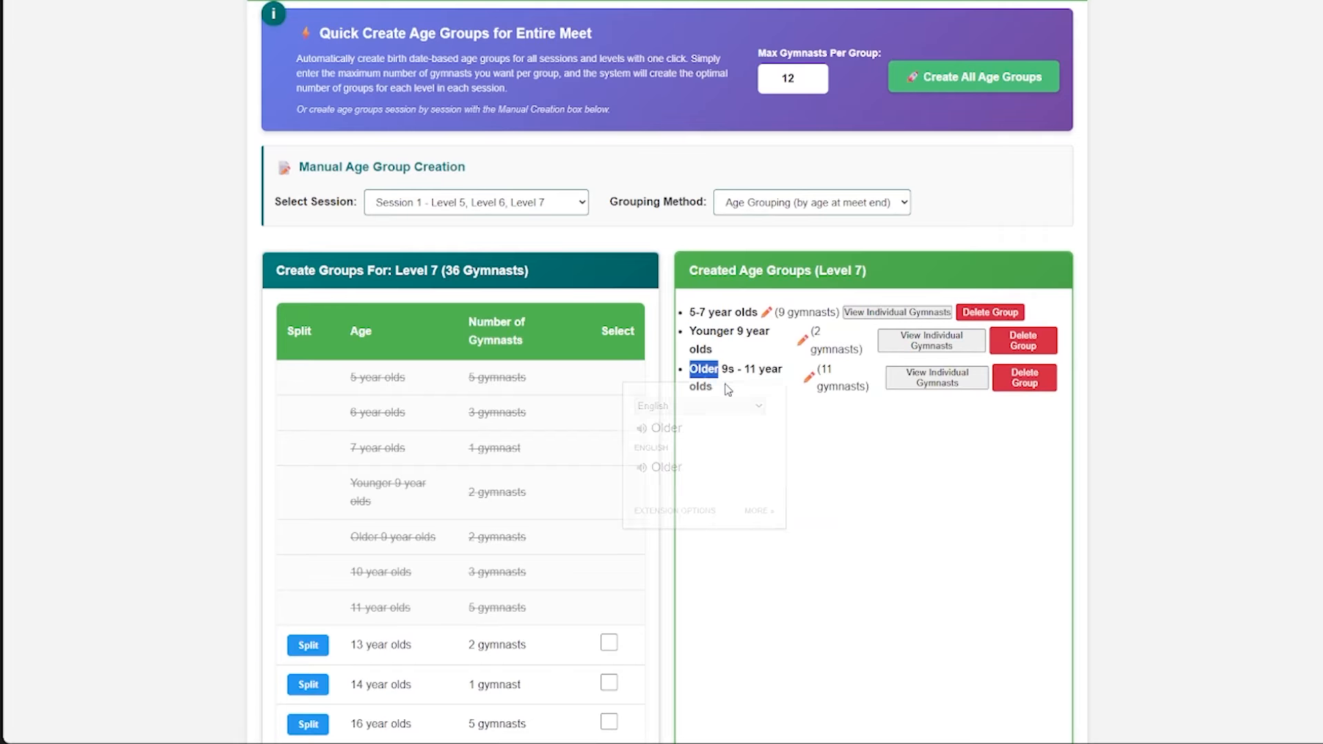
left_click(803, 419)
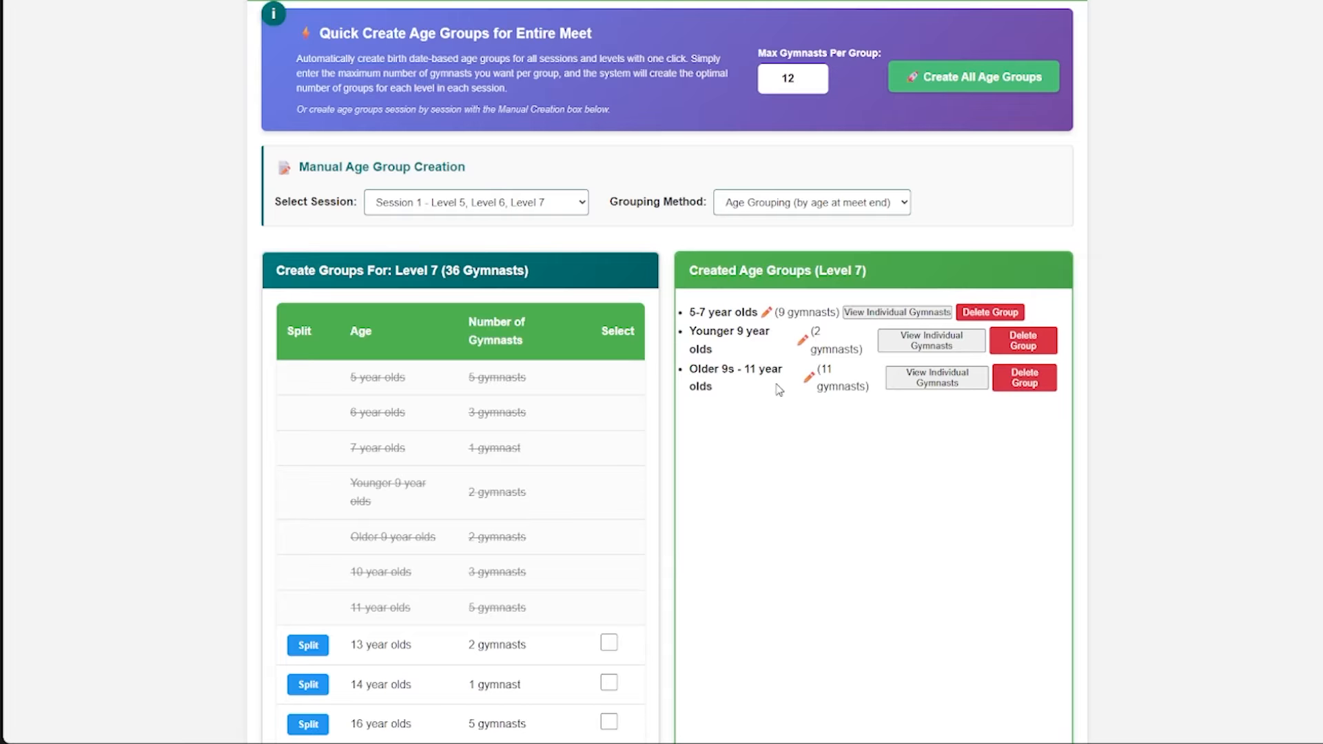
- Look over the remaining ungrouped Level 7 ages and the age lists of the other levels in the session
scroll(806, 386, "down", 1)
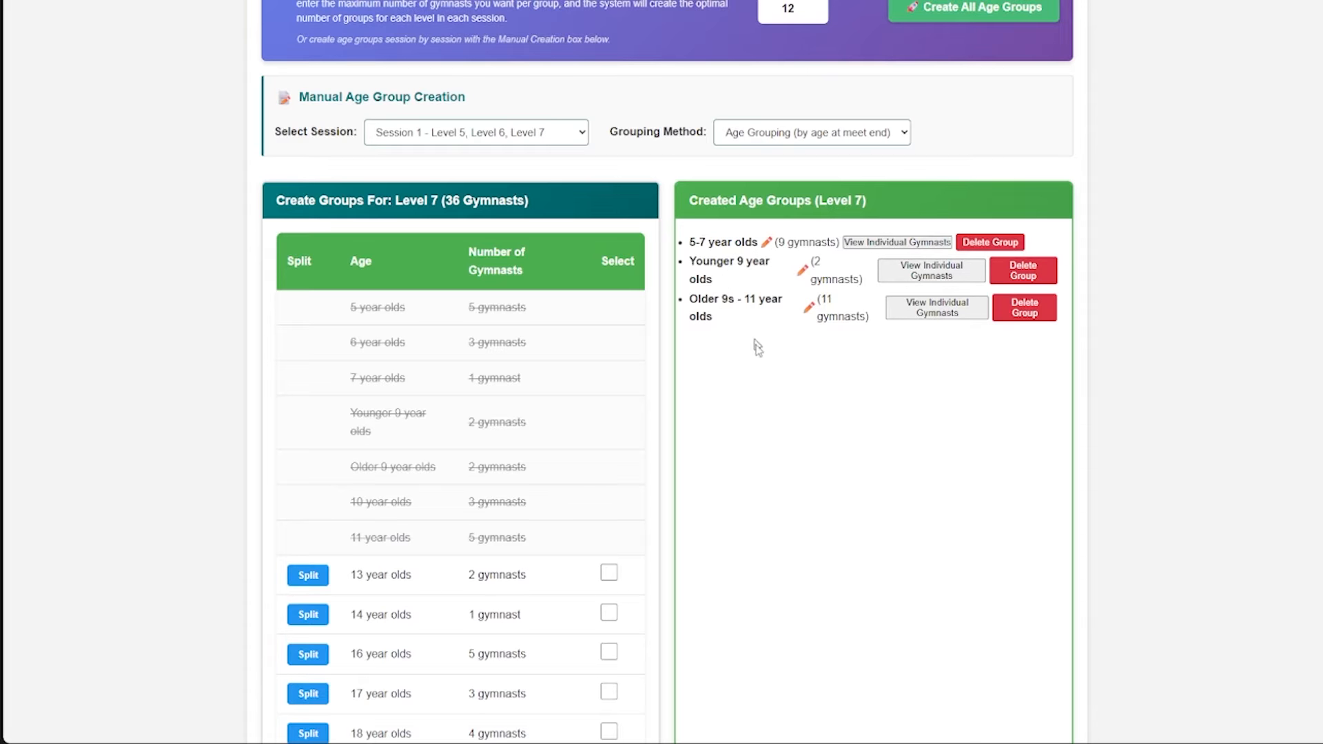
scroll(456, 466, "down", 1)
scroll(600, 410, "down", 6)
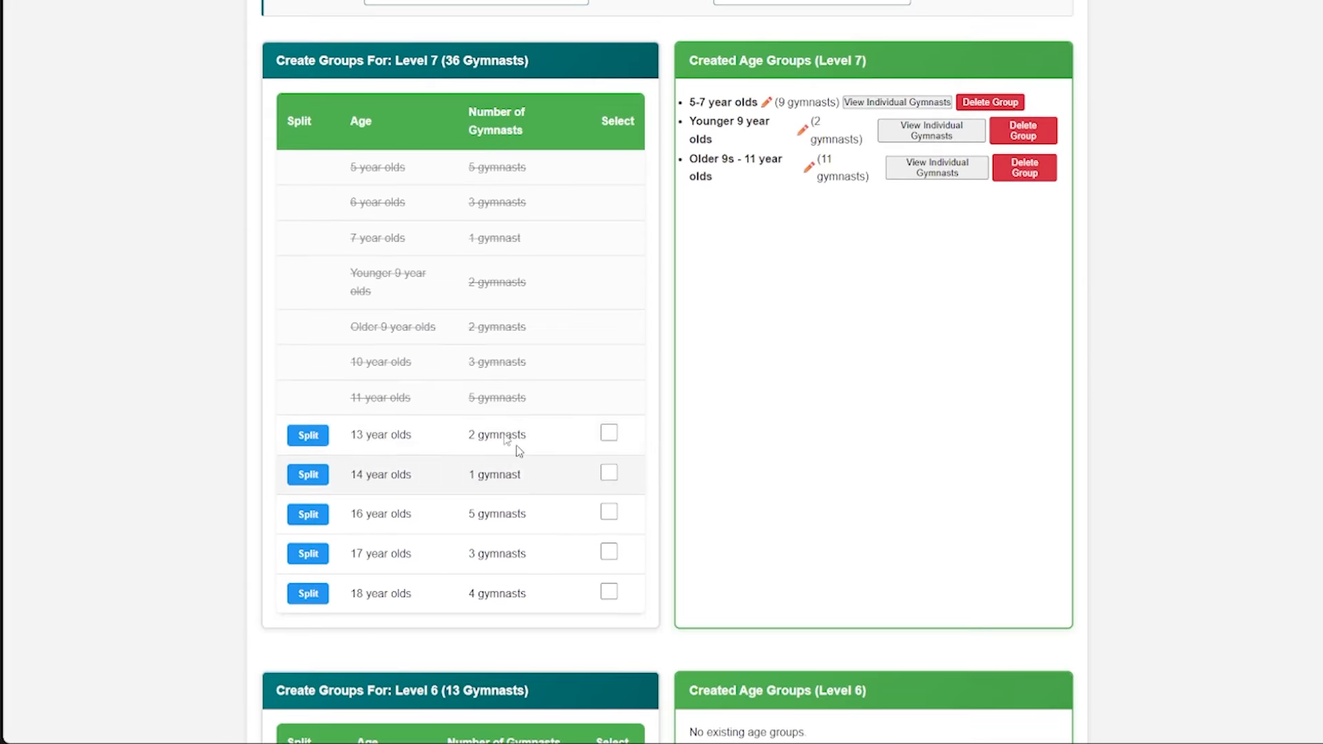
scroll(482, 559, "down", 3)
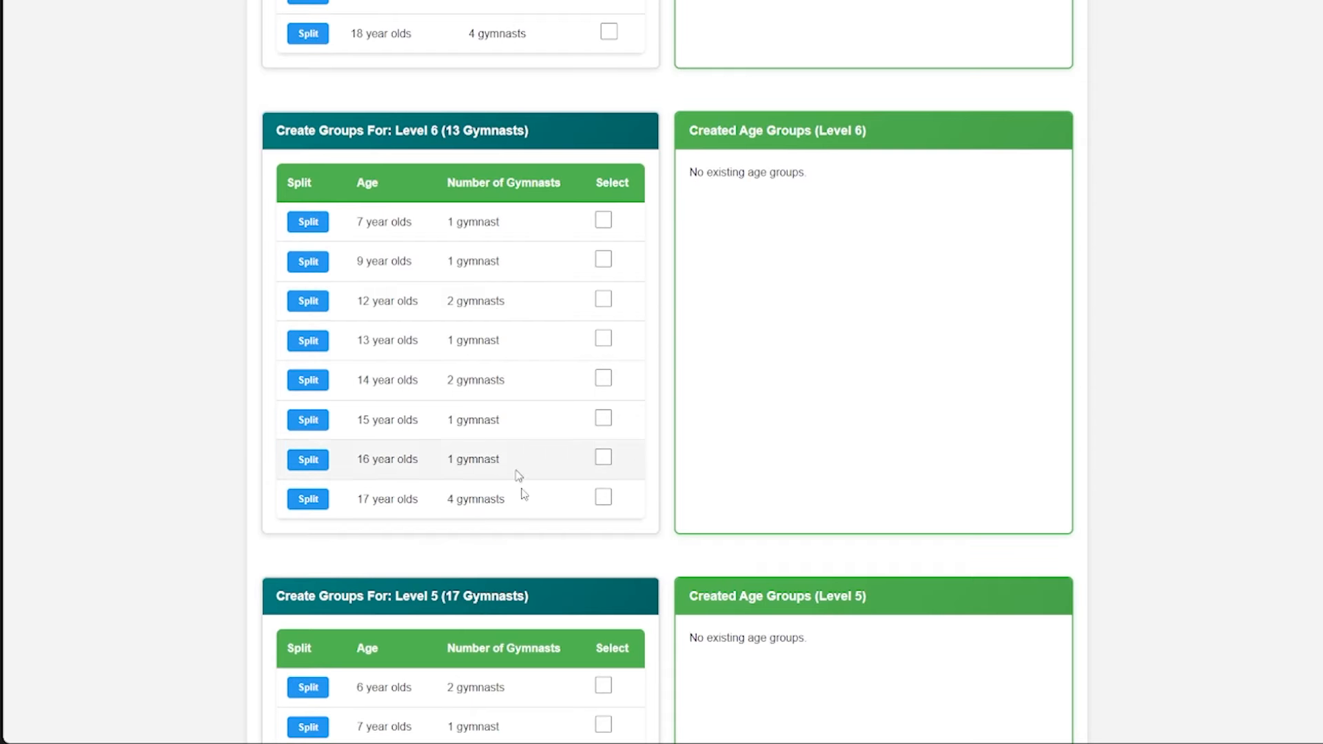
scroll(510, 469, "down", 6)
scroll(717, 459, "up", 16)
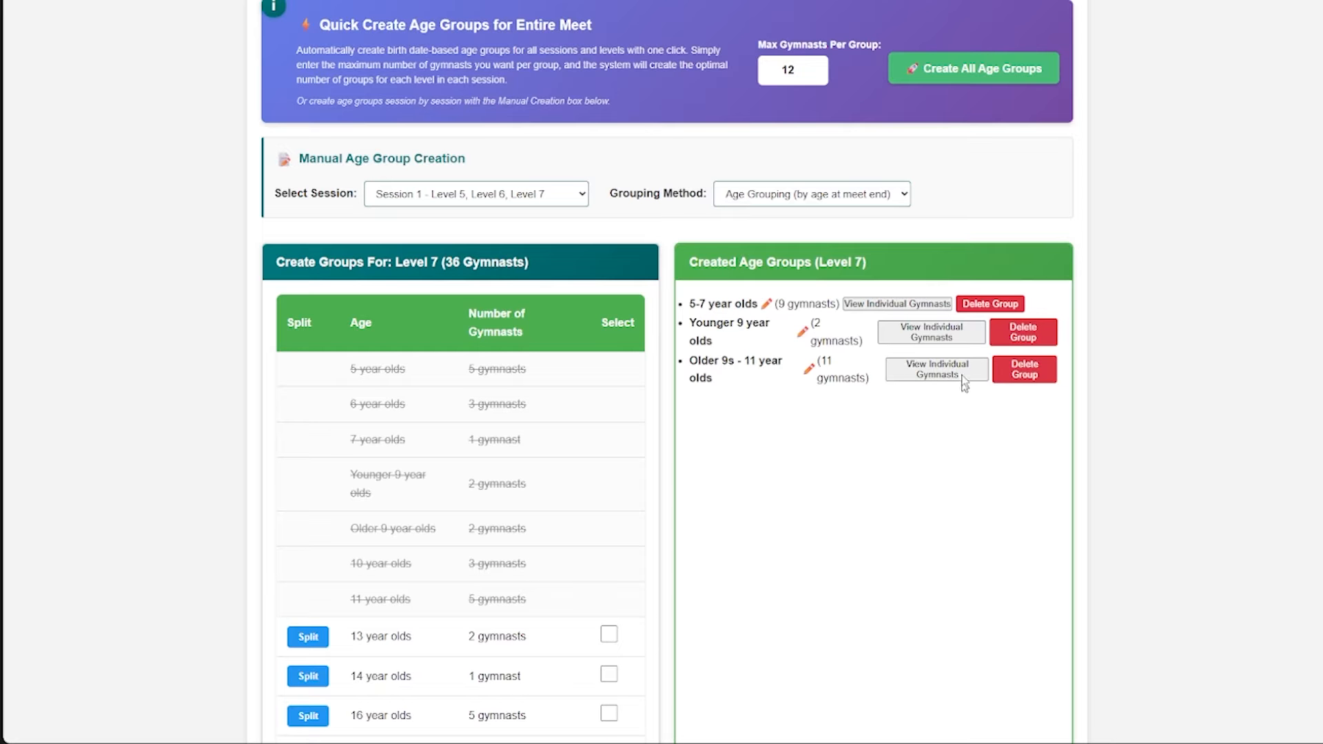
- Delete all three created Level 7 age groups: Older 9s - 11 year olds, Younger 9 year olds, and 5-7 year olds
left_click(1022, 373)
left_click(731, 86)
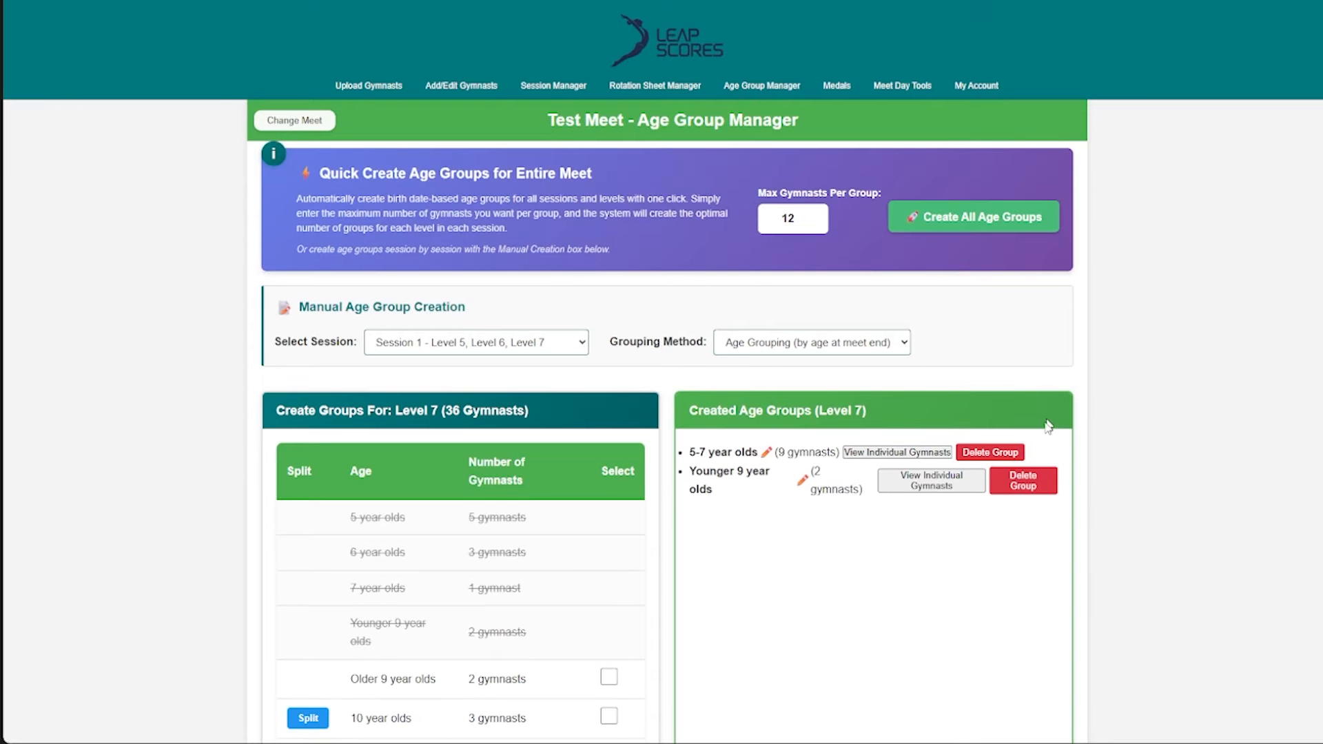
left_click(1023, 482)
left_click(741, 84)
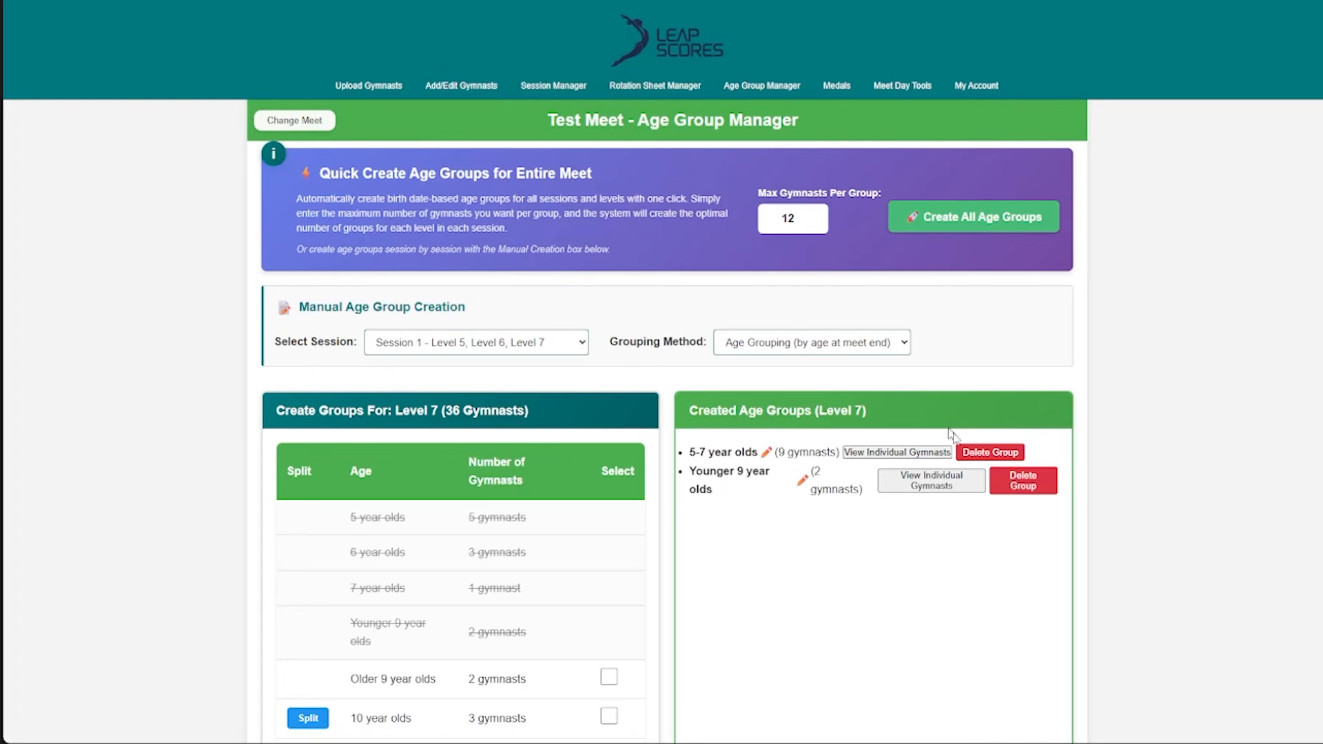
left_click(996, 453)
left_click(733, 84)
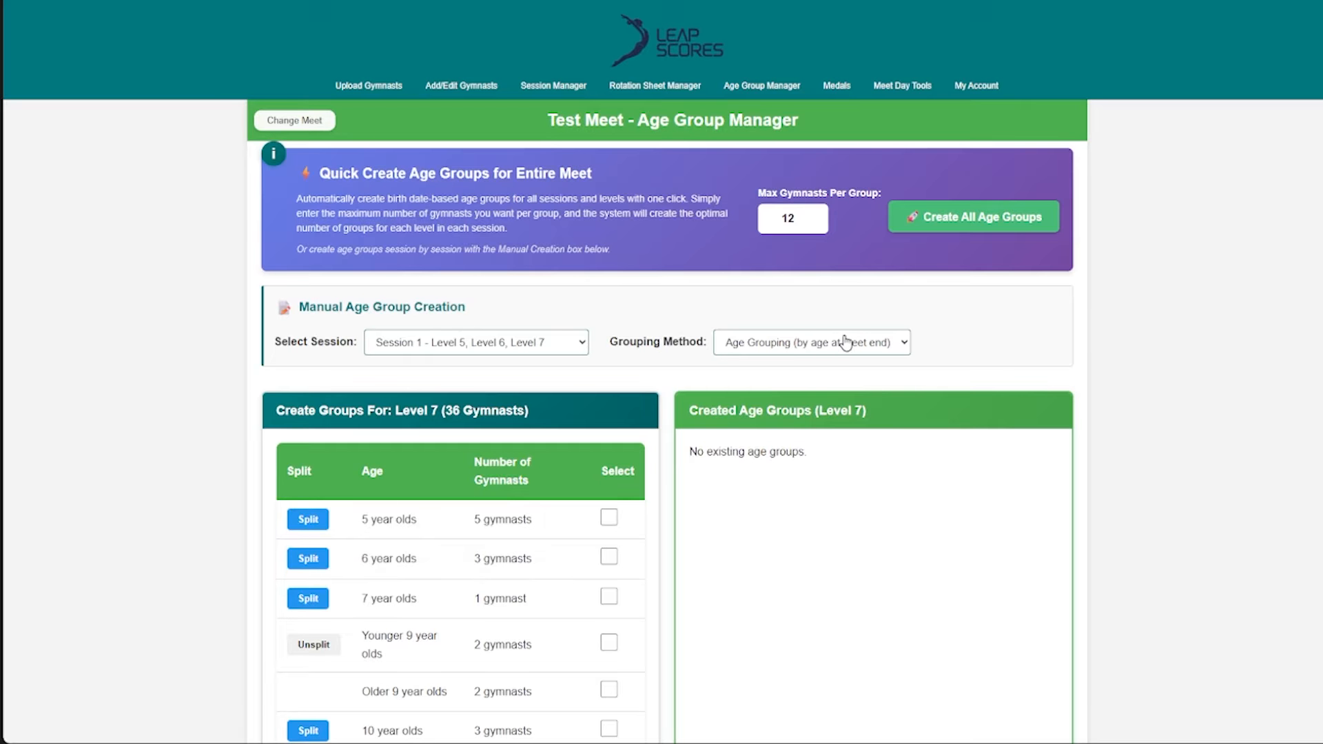
- Switch the session's grouping method to Birth Date Grouping (Junior/Senior) and look over the levels
left_click(846, 342)
left_click(850, 384)
scroll(813, 322, "down", 2)
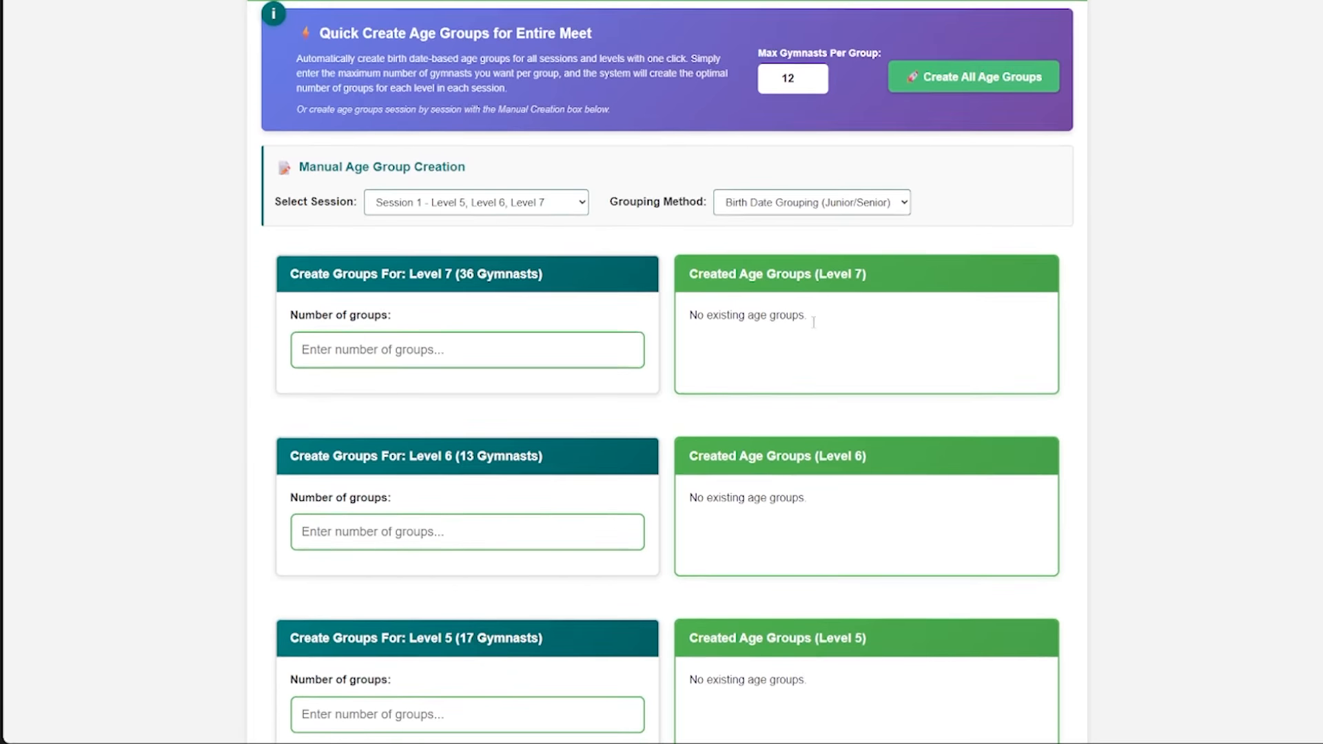
scroll(813, 322, "down", 1)
scroll(815, 301, "up", 1)
- Set the number of birth date groups for Level 7 to 4
left_click_drag(459, 273, 536, 273)
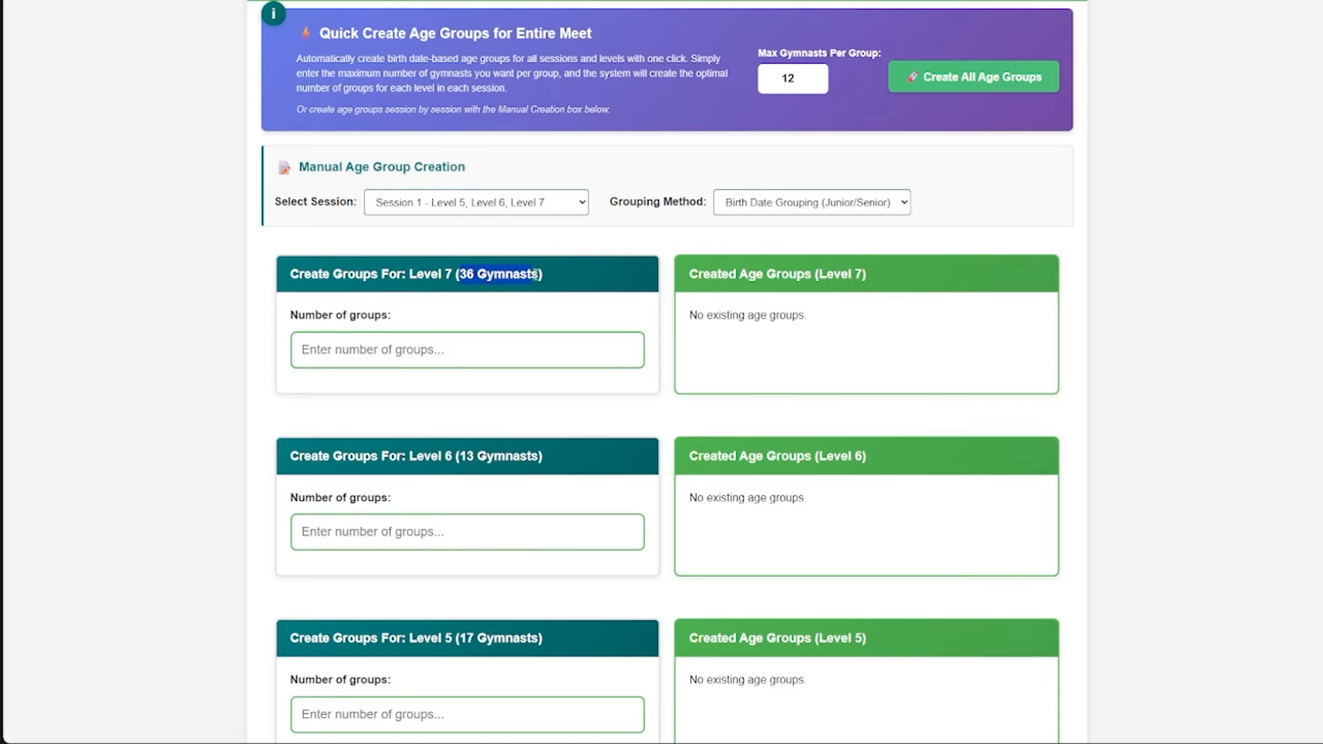
left_click(418, 341)
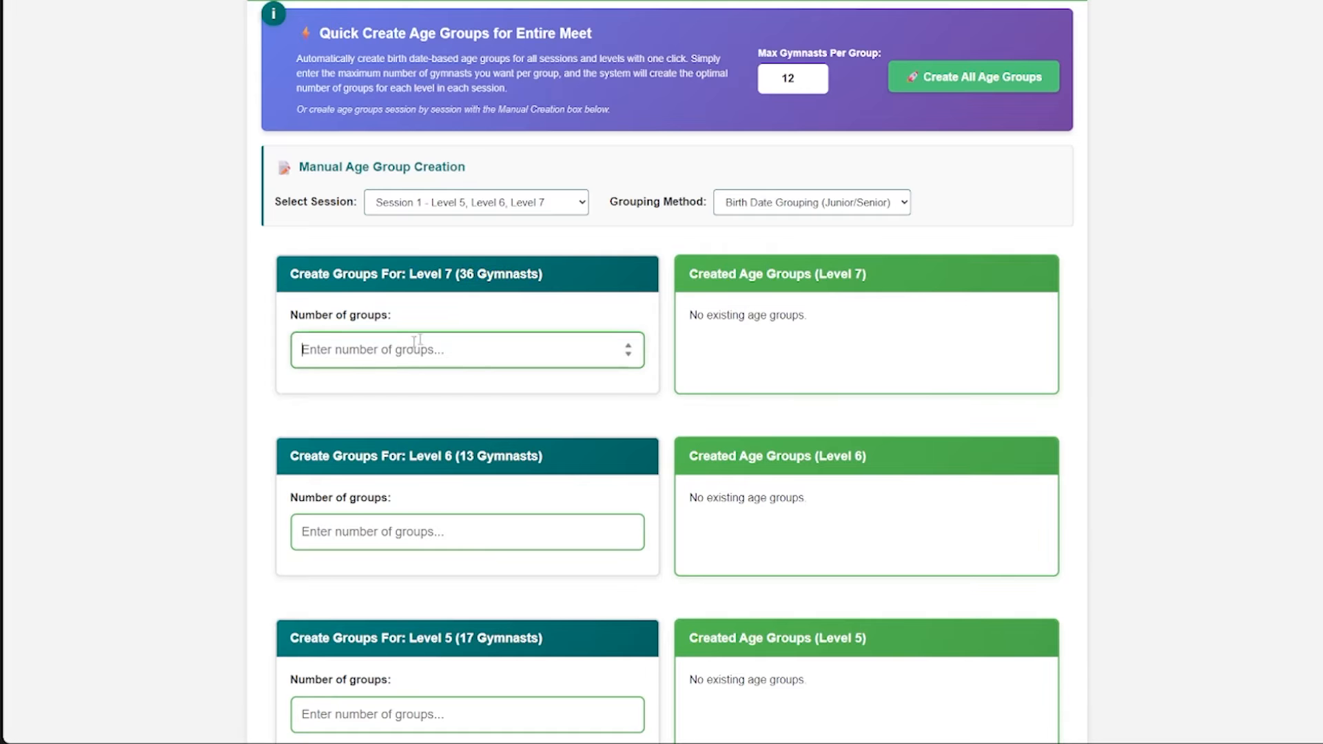
left_click(462, 274)
left_click(423, 345)
type("4")
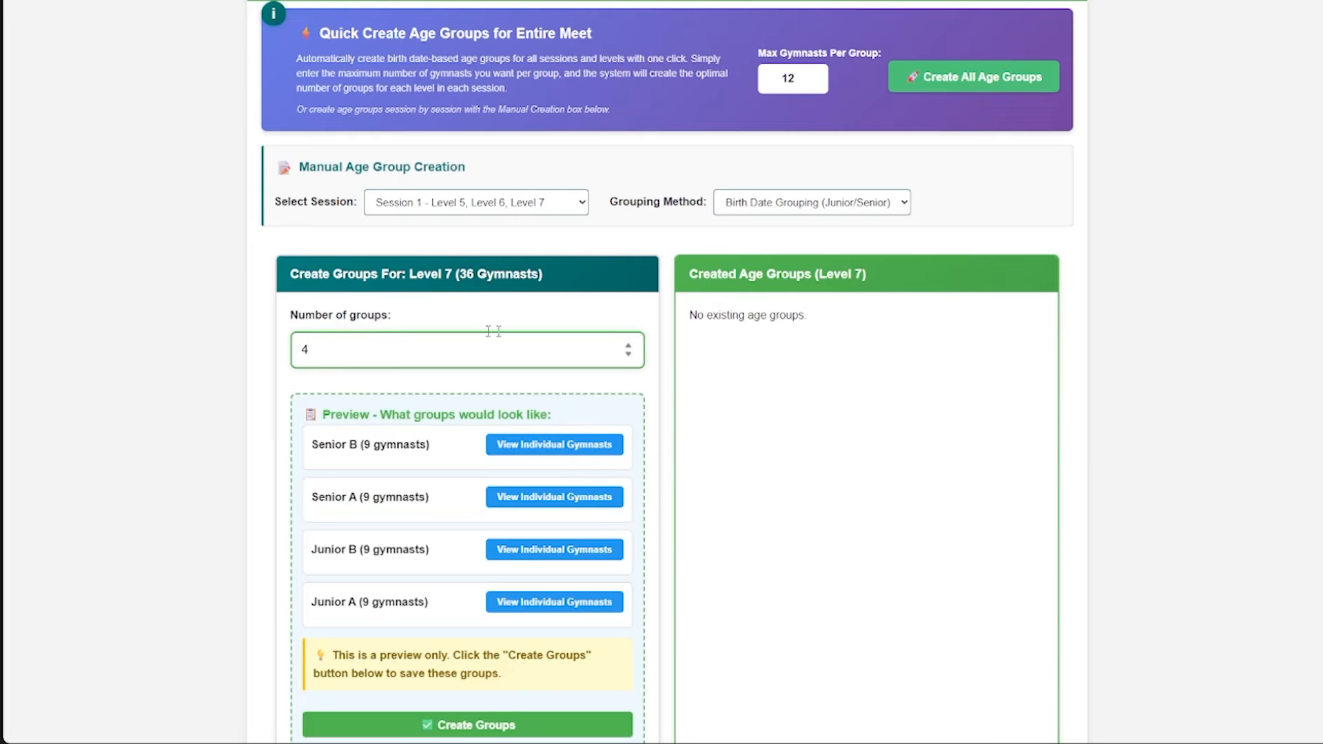
- Compare the Level 7 previews for 3 and 5 groups and return the number of groups to 4
scroll(485, 334, "down", 1)
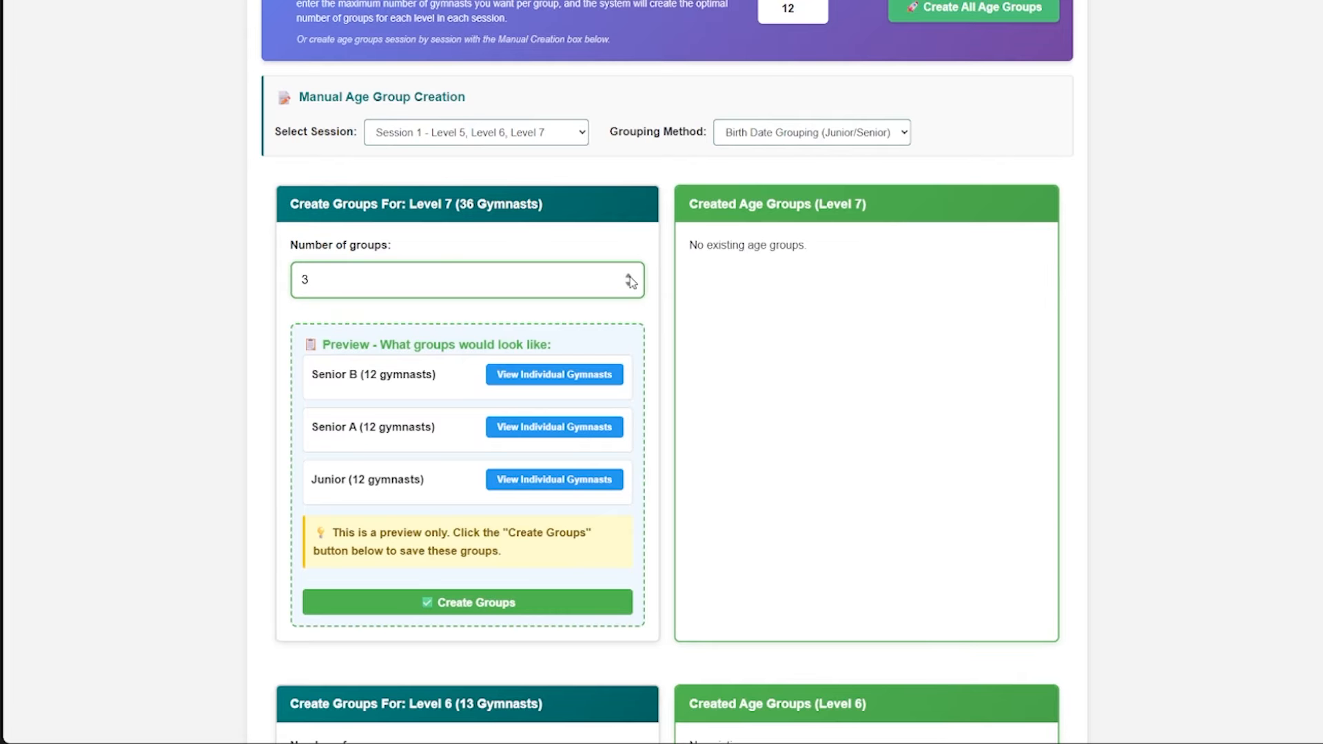
scroll(354, 292, "up", 1)
scroll(612, 368, "down", 1)
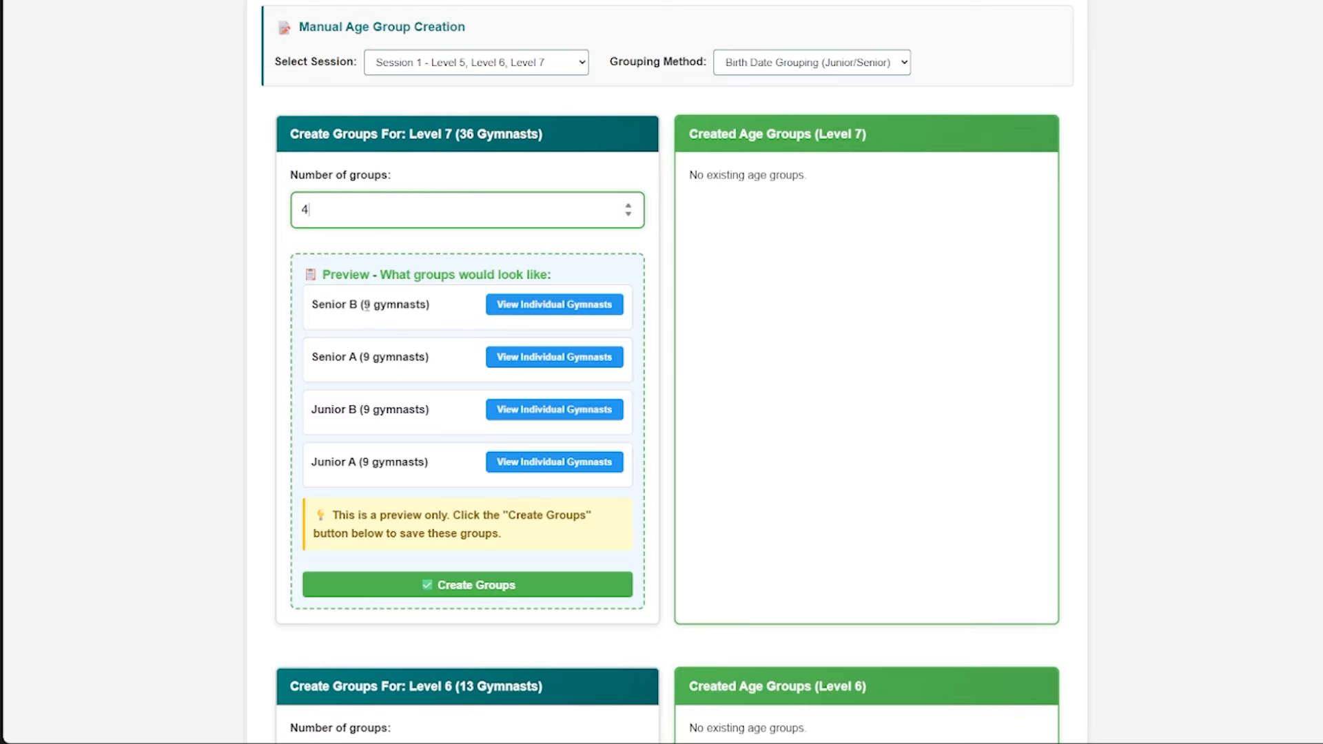
left_click_drag(365, 305, 396, 307)
left_click(403, 312)
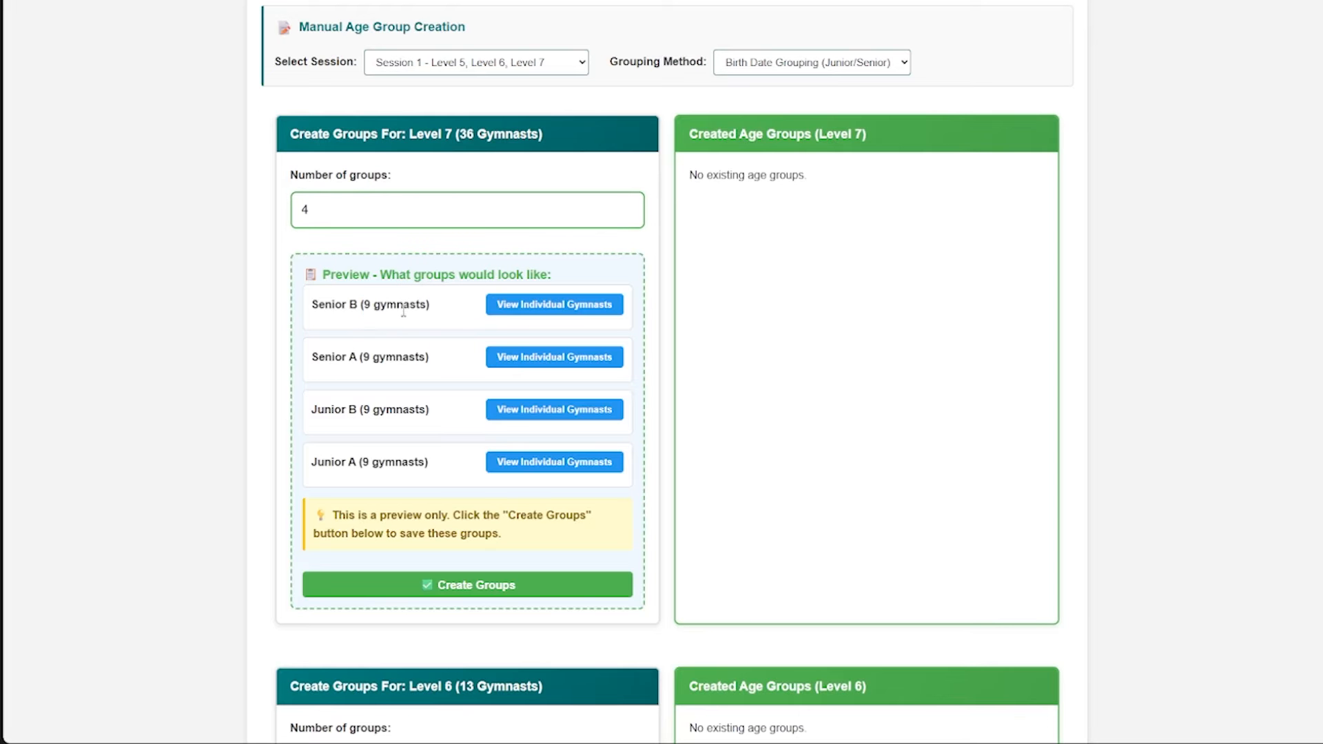
left_click(630, 207)
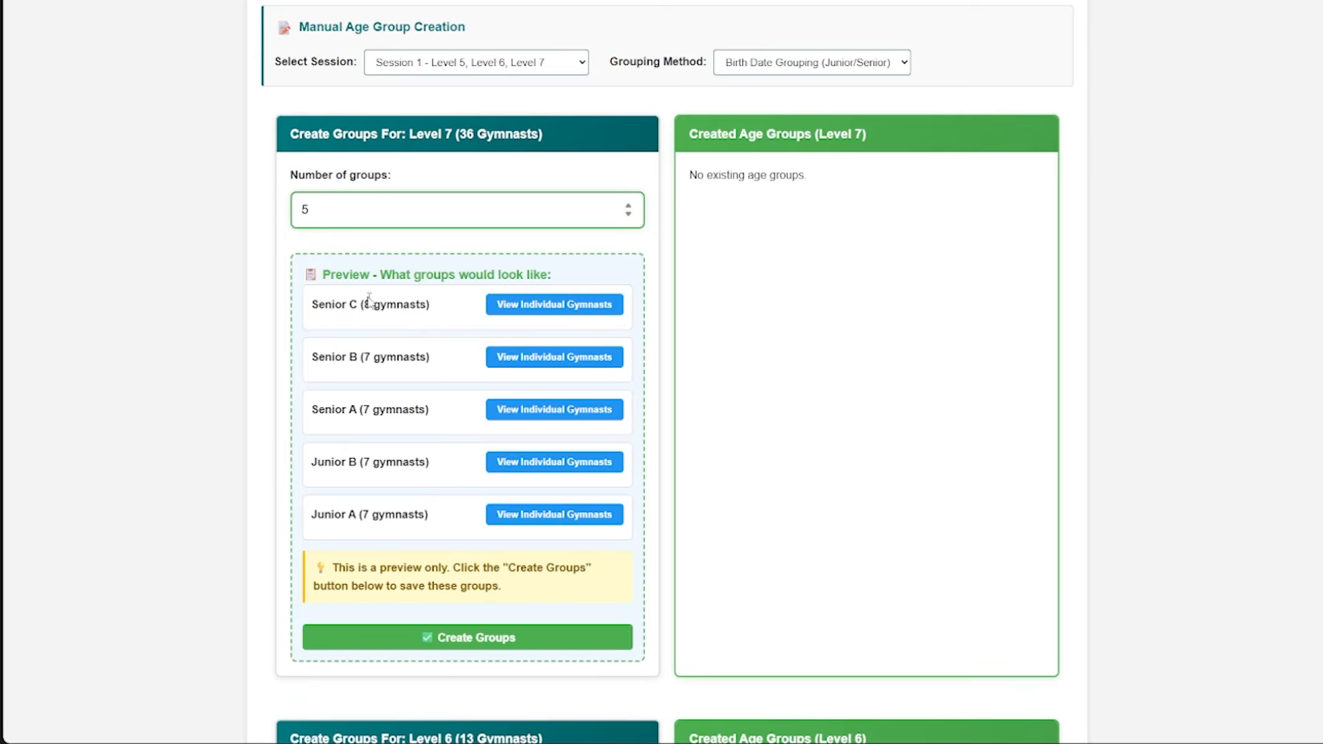
left_click(630, 216)
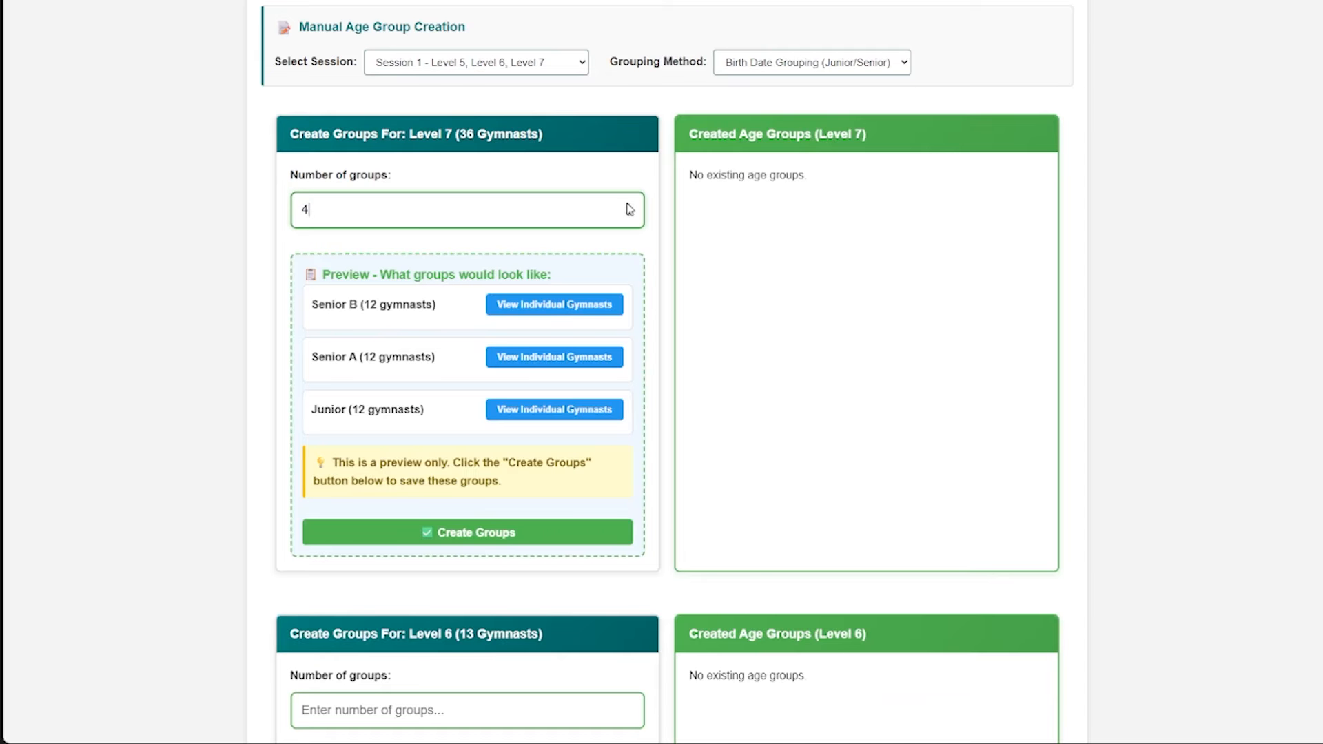
- List the individual gymnasts in the previewed Level 7 Senior B group and check their age range
left_click(536, 306)
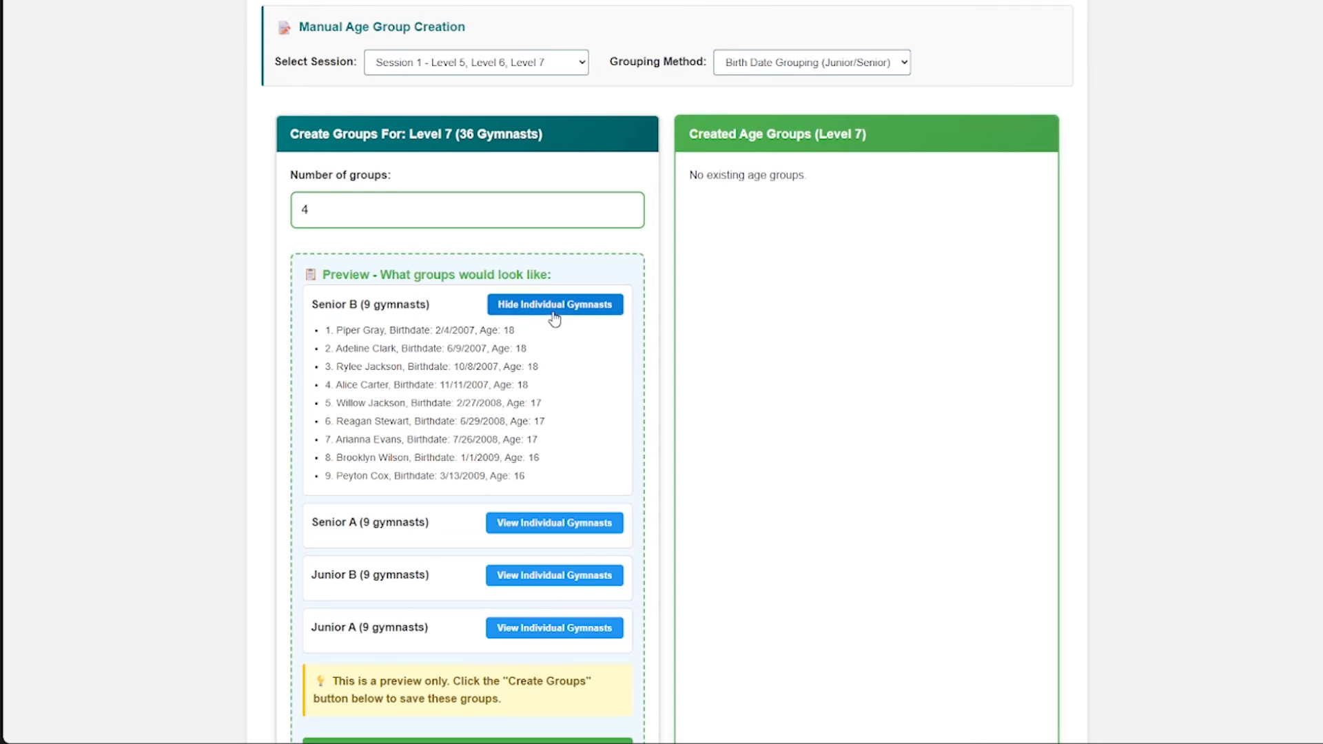
scroll(555, 318, "down", 1)
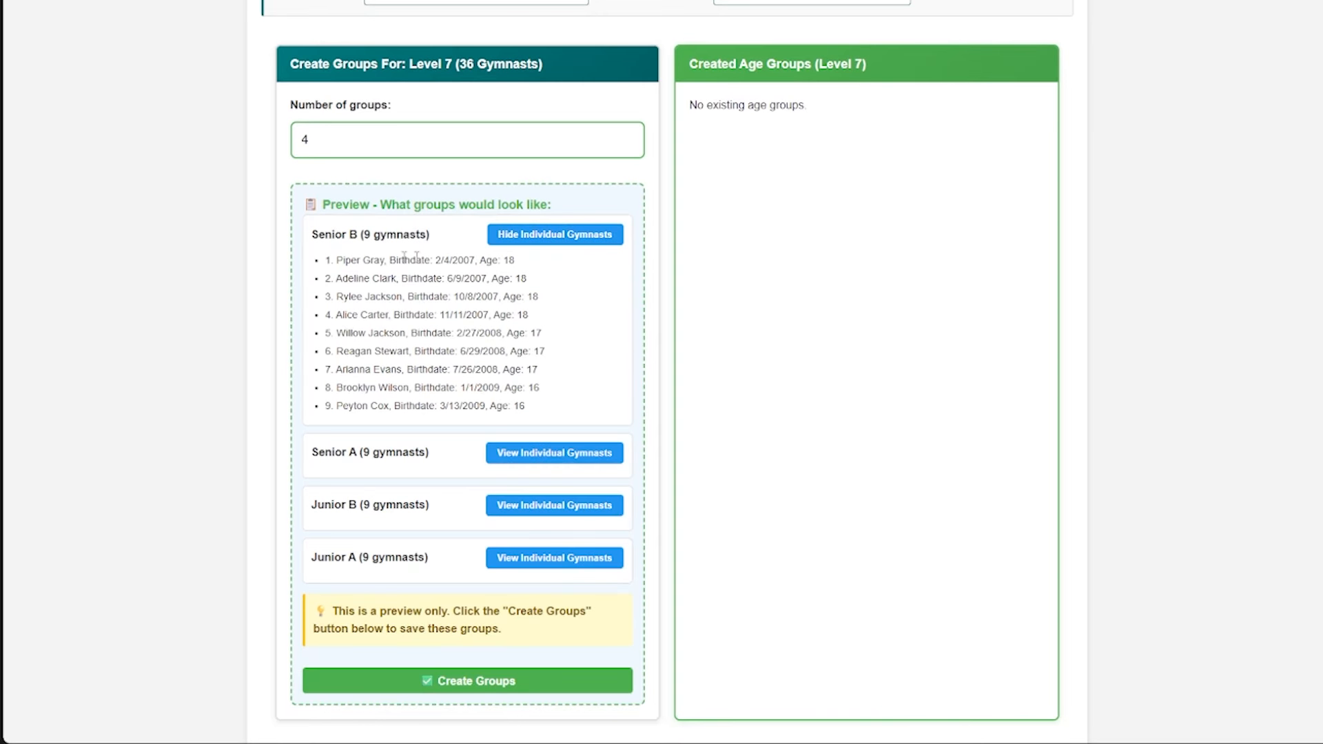
left_click_drag(504, 259, 536, 408)
left_click(536, 408)
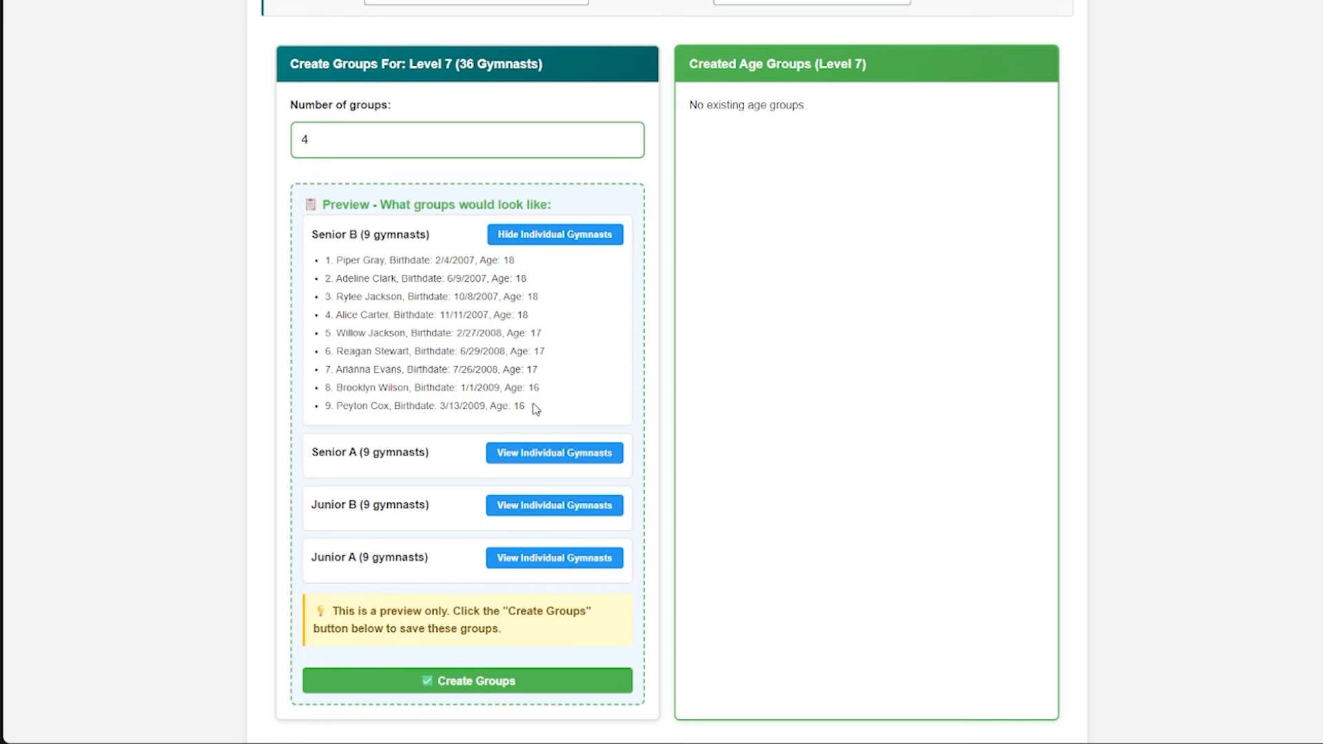
- List the individual gymnasts in the previewed Senior A group and compare their ages and birth dates with Senior B
left_click(546, 452)
scroll(531, 390, "down", 1)
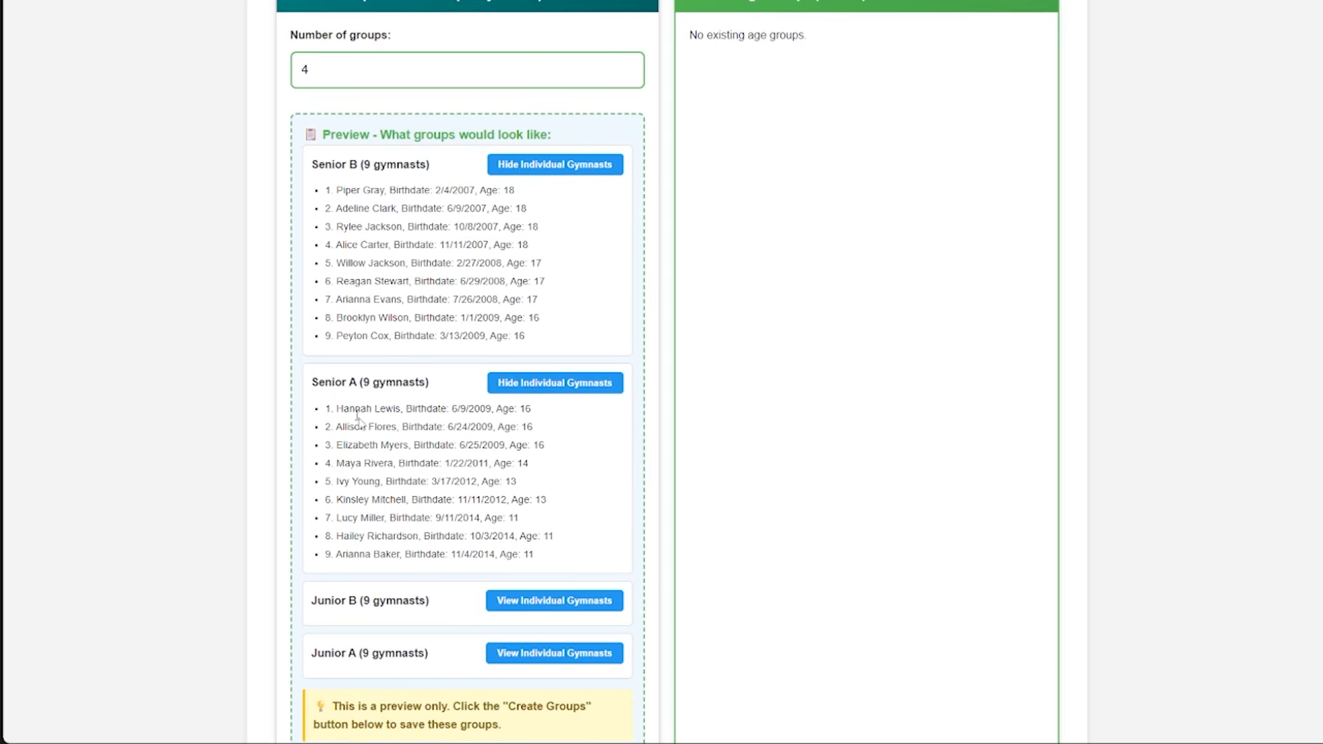
scroll(473, 439, "down", 1)
left_click_drag(518, 337, 546, 377)
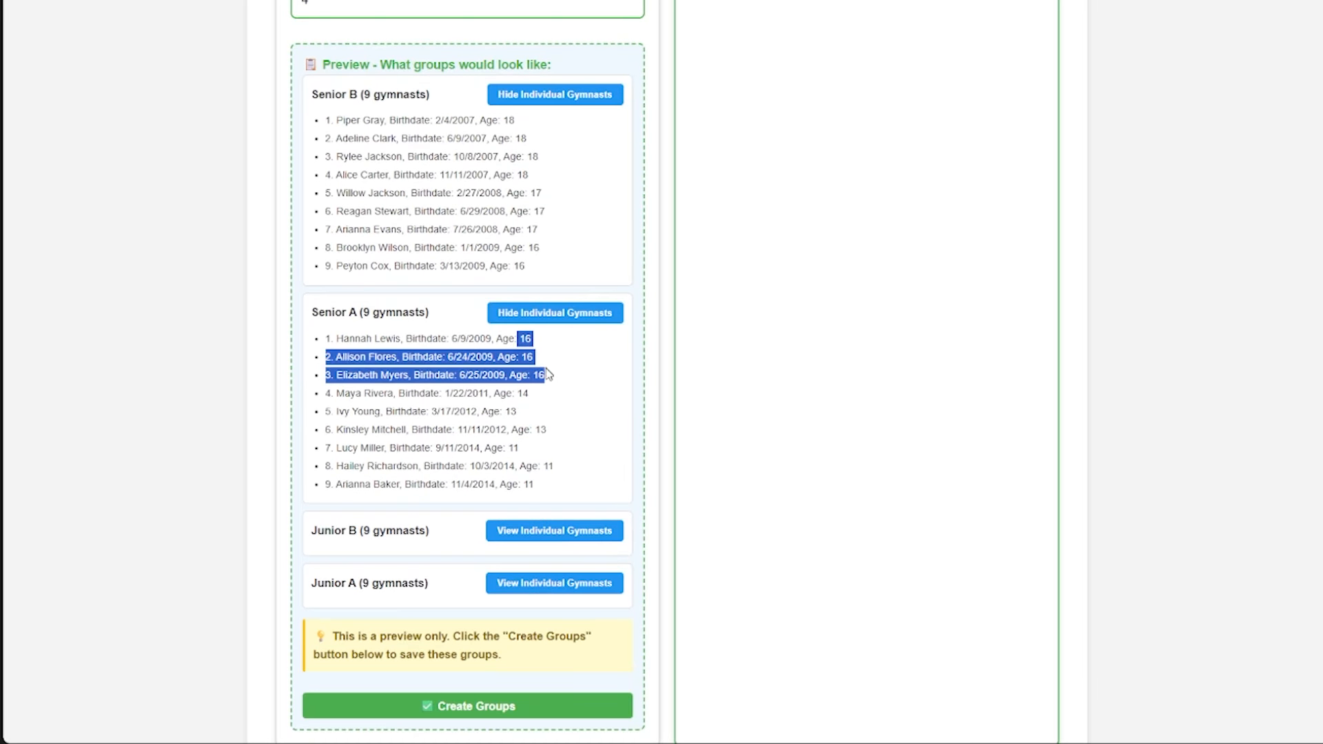
left_click(505, 262)
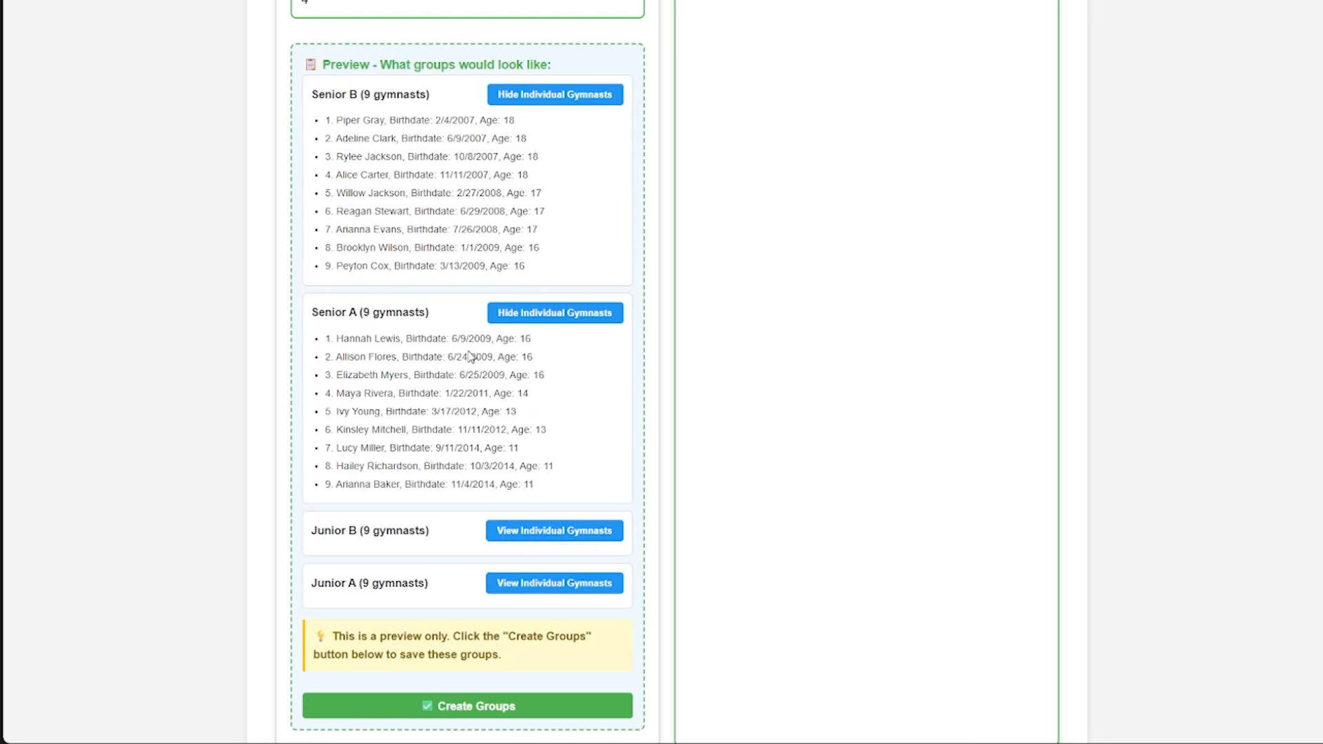
scroll(482, 333, "down", 1)
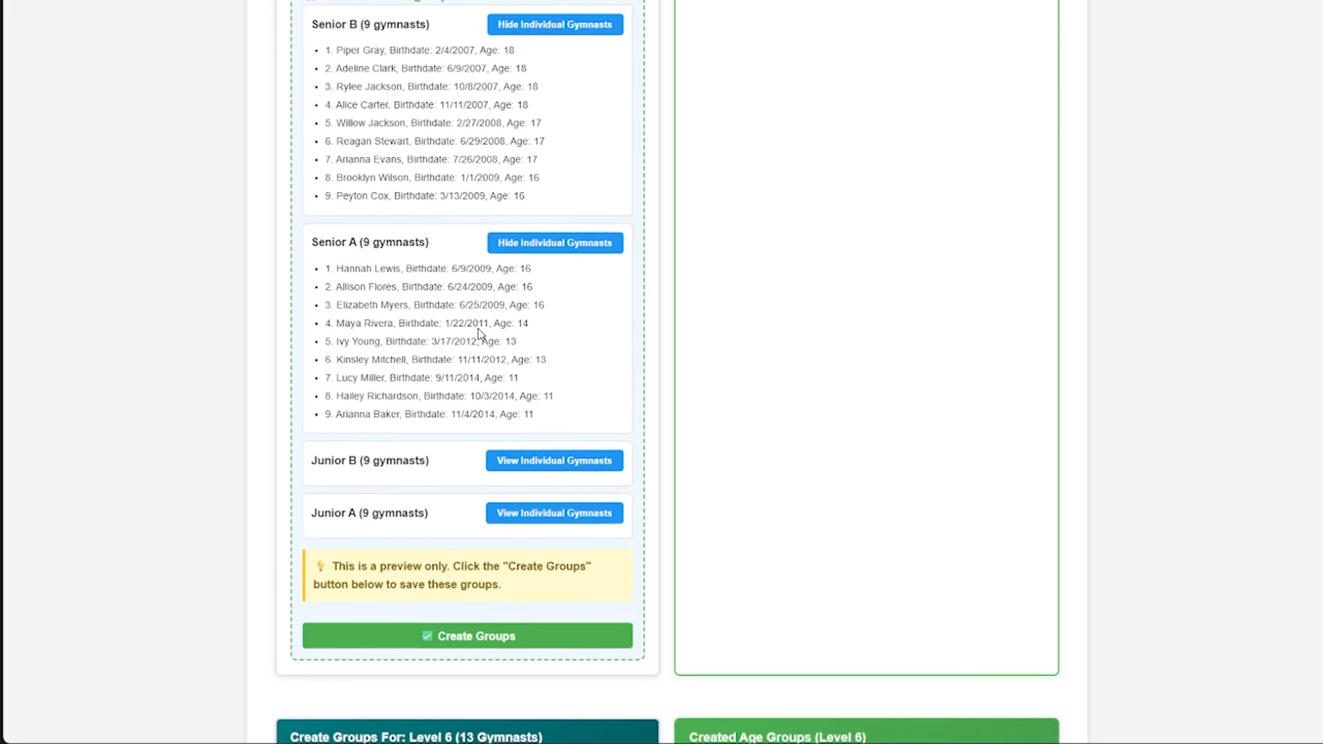
scroll(497, 327, "up", 1)
scroll(534, 282, "up", 1)
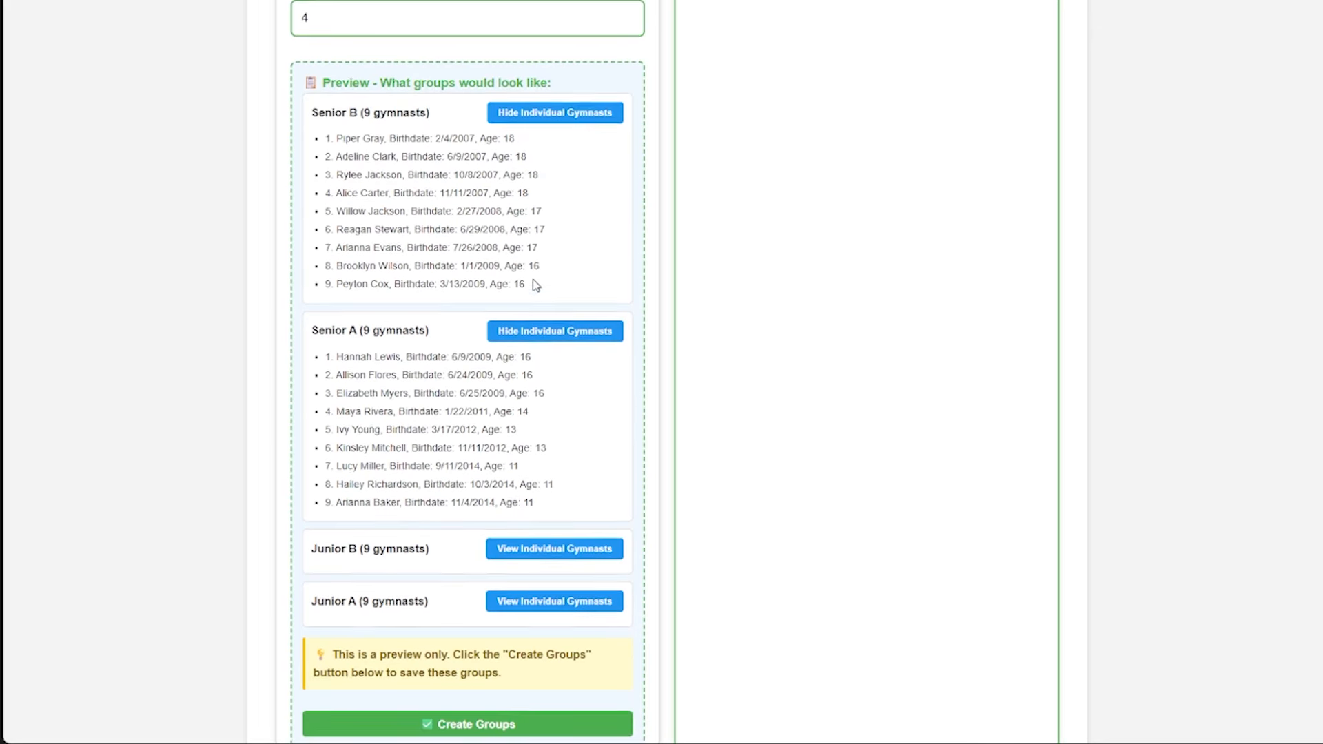
- Create the four previewed Level 7 birth date groups
scroll(523, 277, "down", 1)
scroll(416, 182, "down", 1)
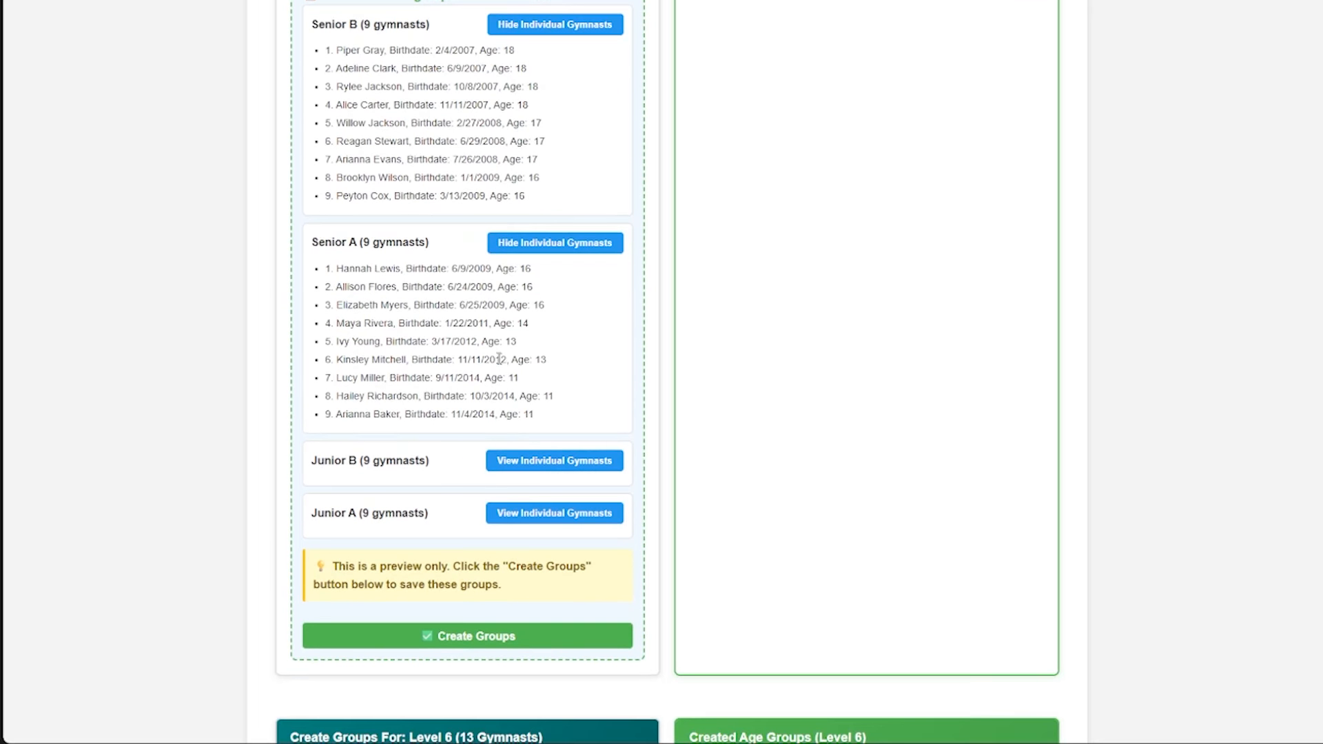
scroll(499, 359, "up", 2)
scroll(496, 482, "down", 3)
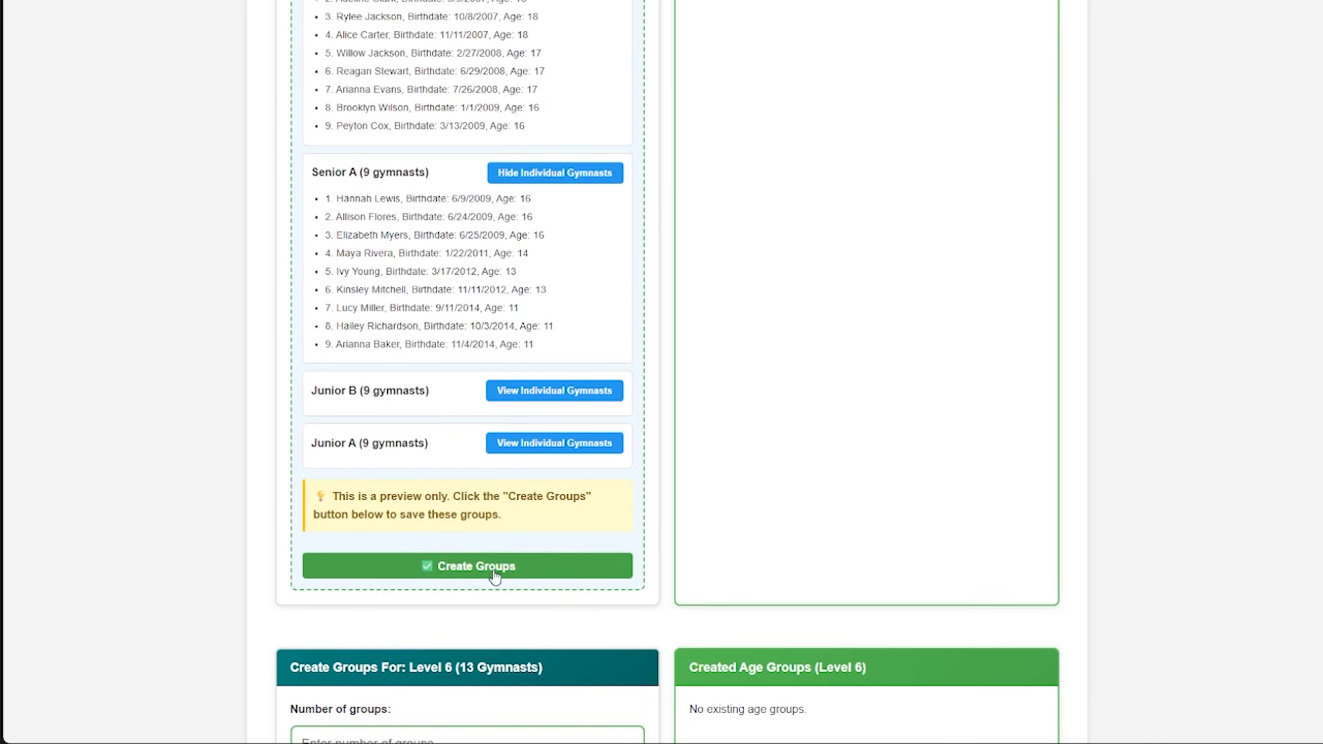
left_click(494, 576)
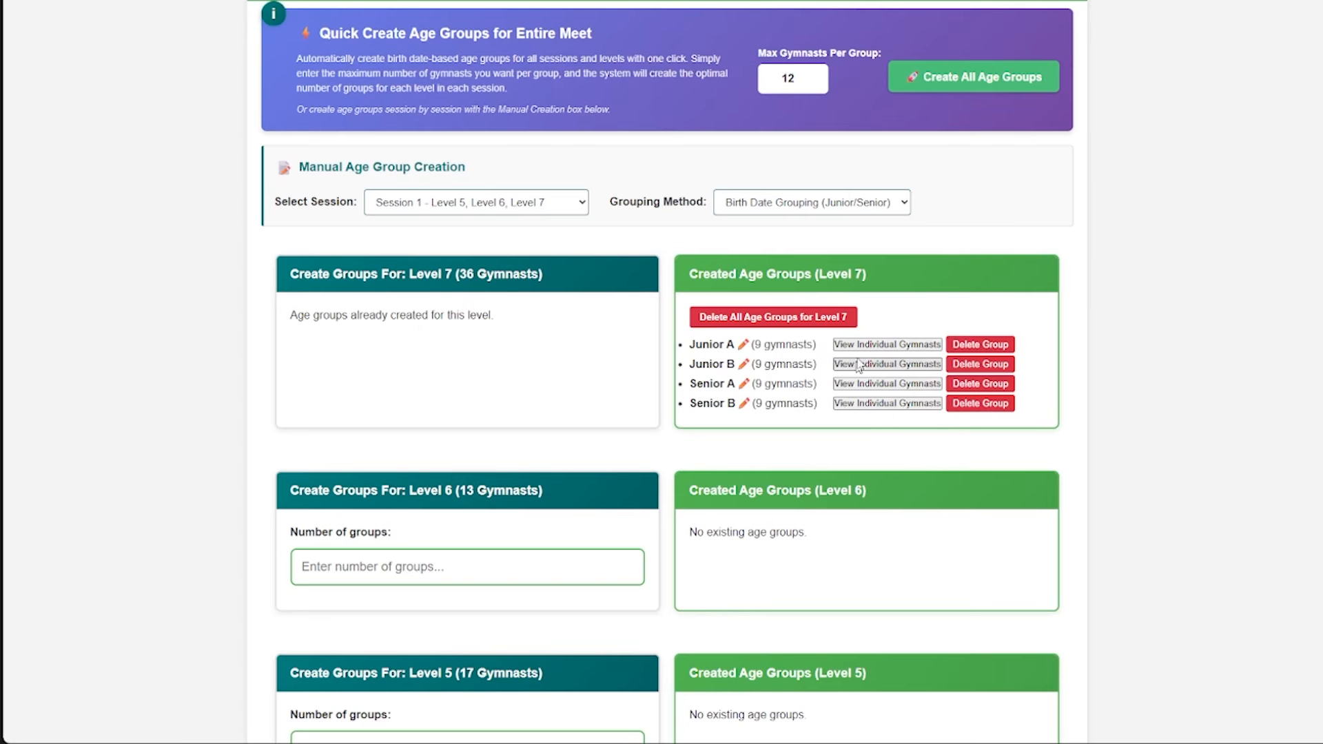
- List the individual gymnasts in the created Level 7 Junior A group and move its oldest gymnast to the older group
scroll(880, 324, "down", 1)
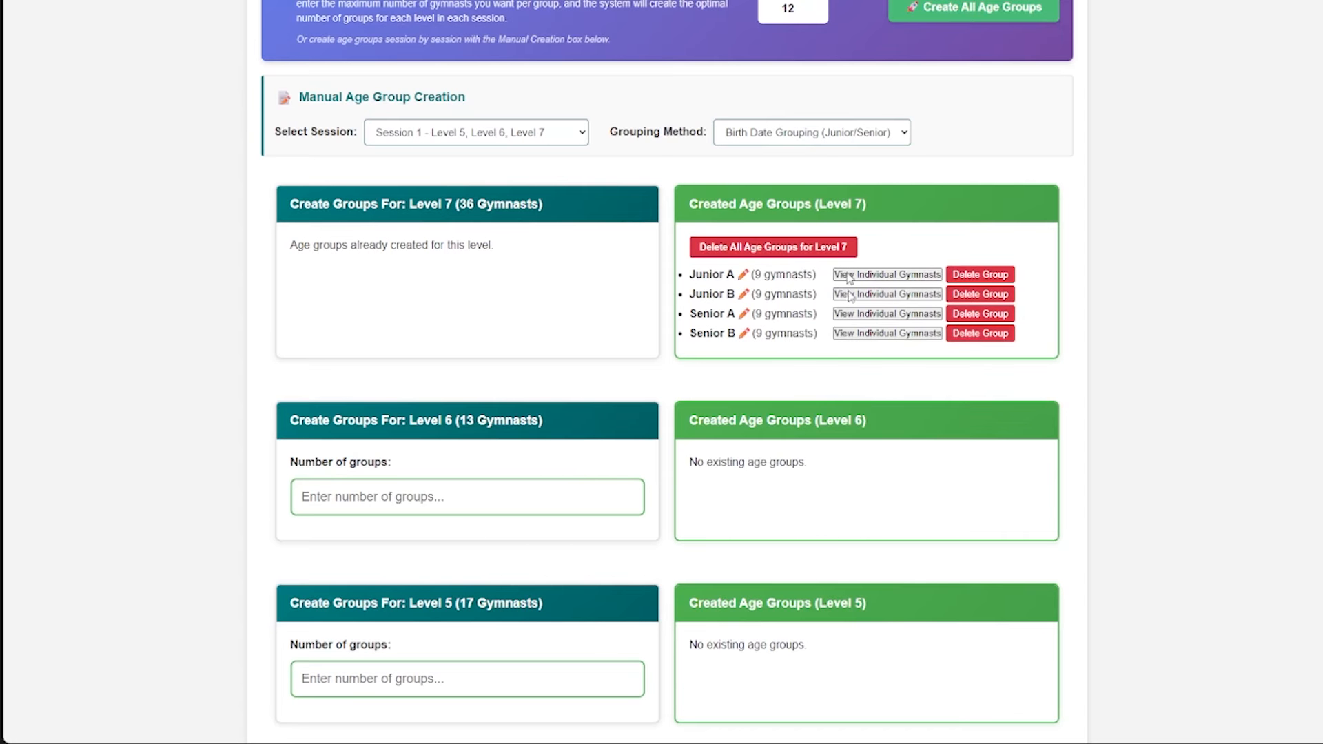
left_click(887, 274)
scroll(874, 293, "down", 1)
scroll(863, 341, "down", 1)
scroll(831, 323, "up", 1)
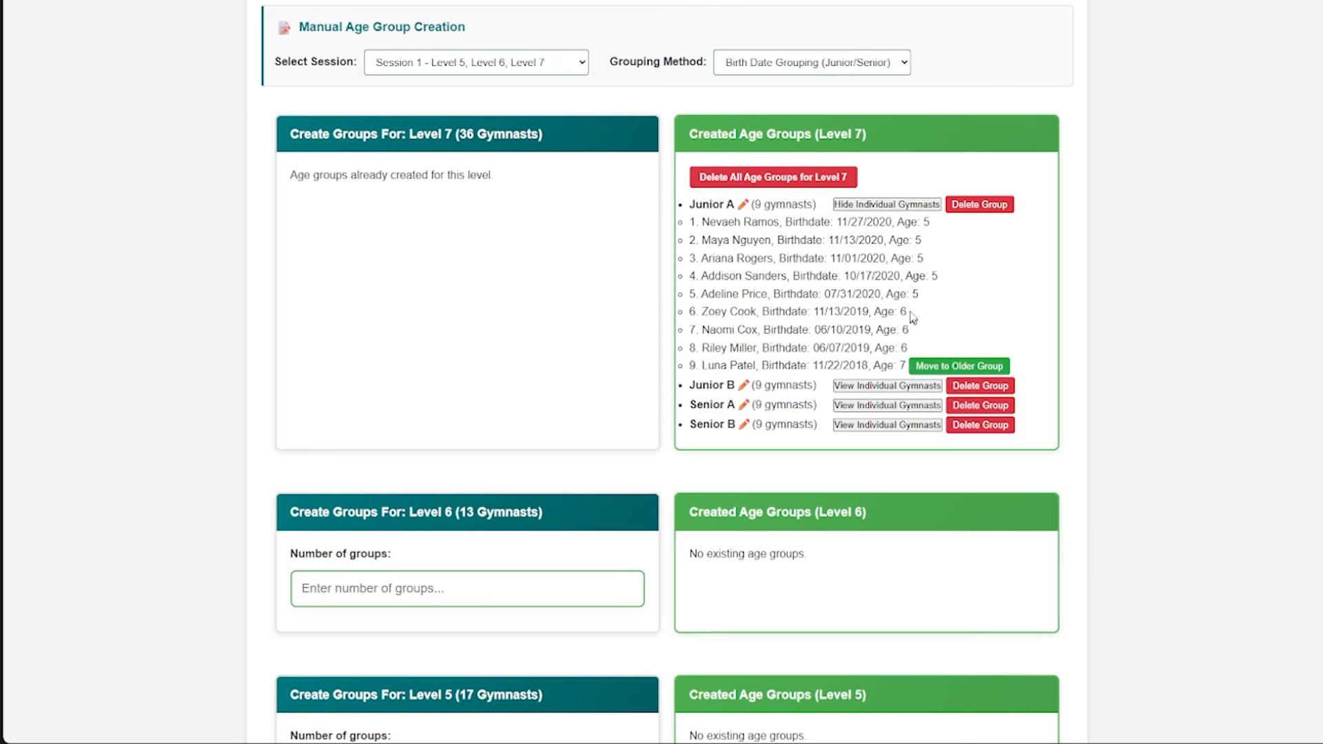
left_click_drag(716, 365, 812, 366)
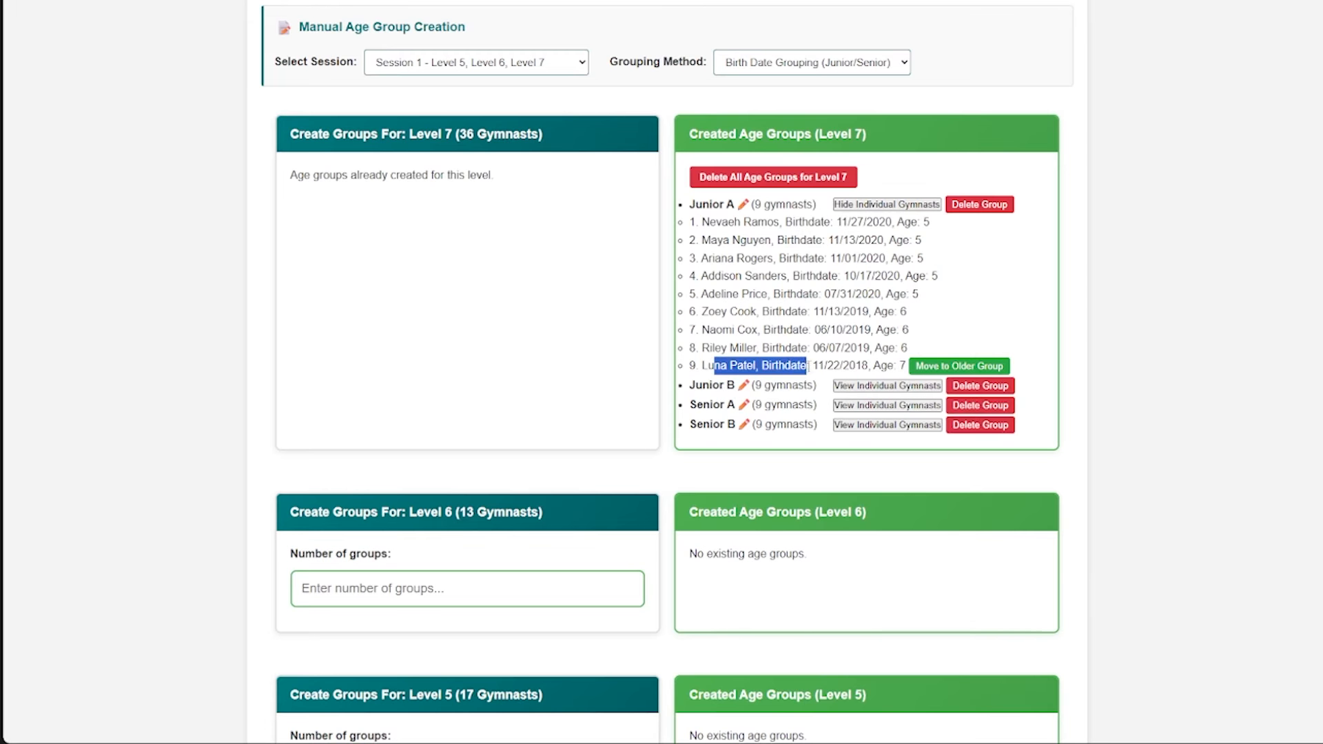
left_click(891, 367)
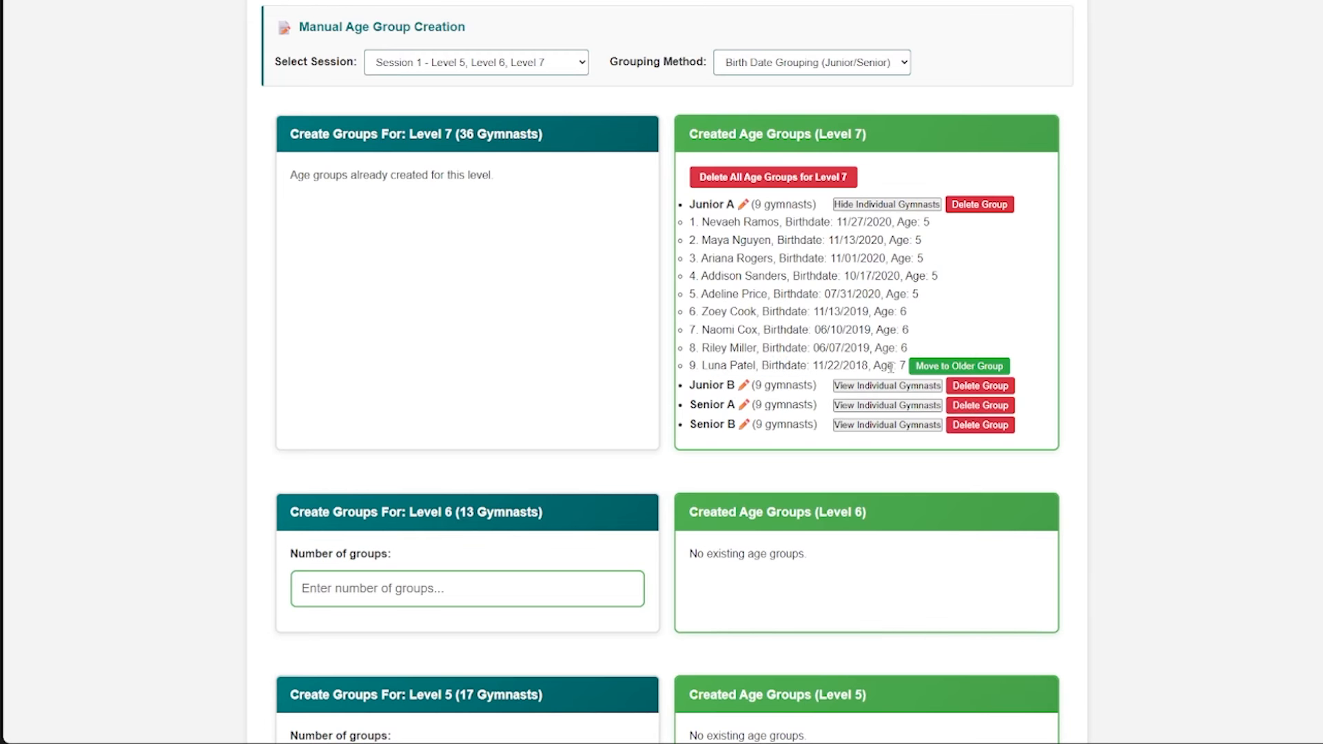
left_click(926, 370)
scroll(915, 346, "down", 1)
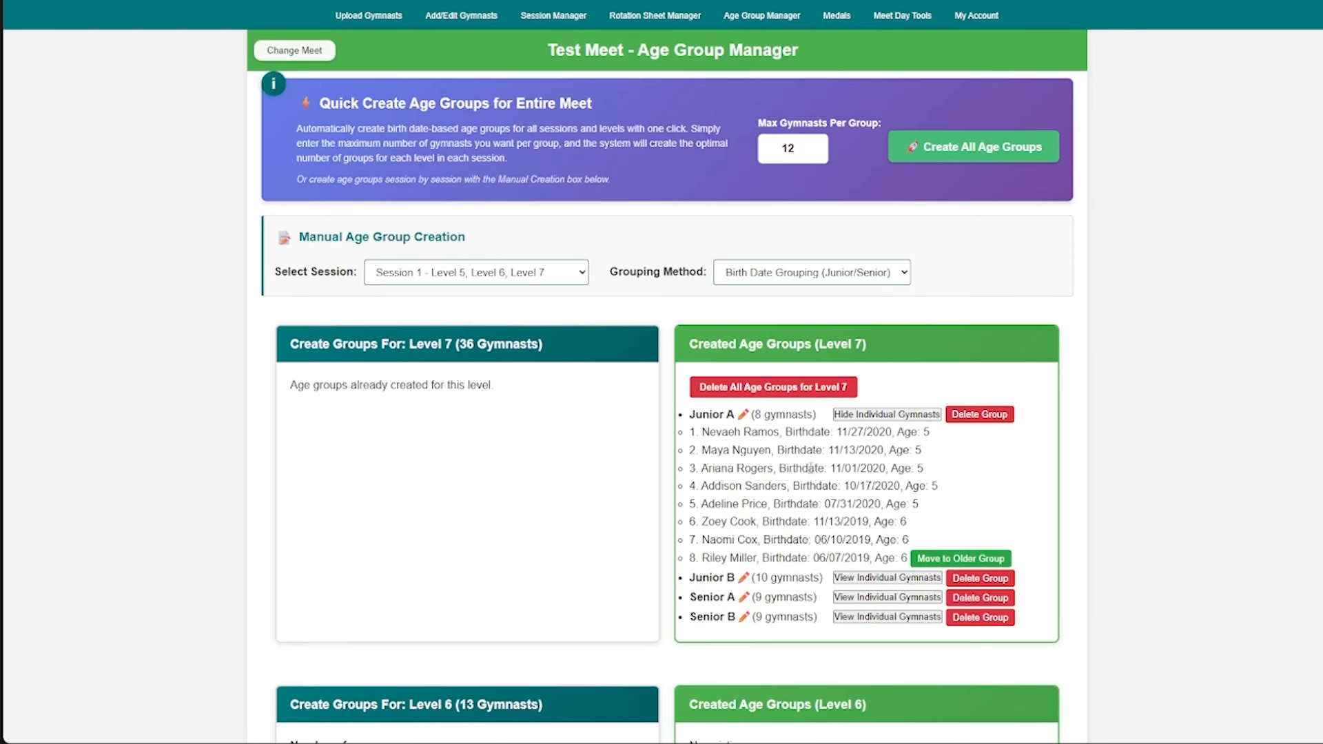
- List the Level 7 Junior B gymnasts, return the moved gymnast to the younger group, and collapse the gymnast lists
left_click(873, 413)
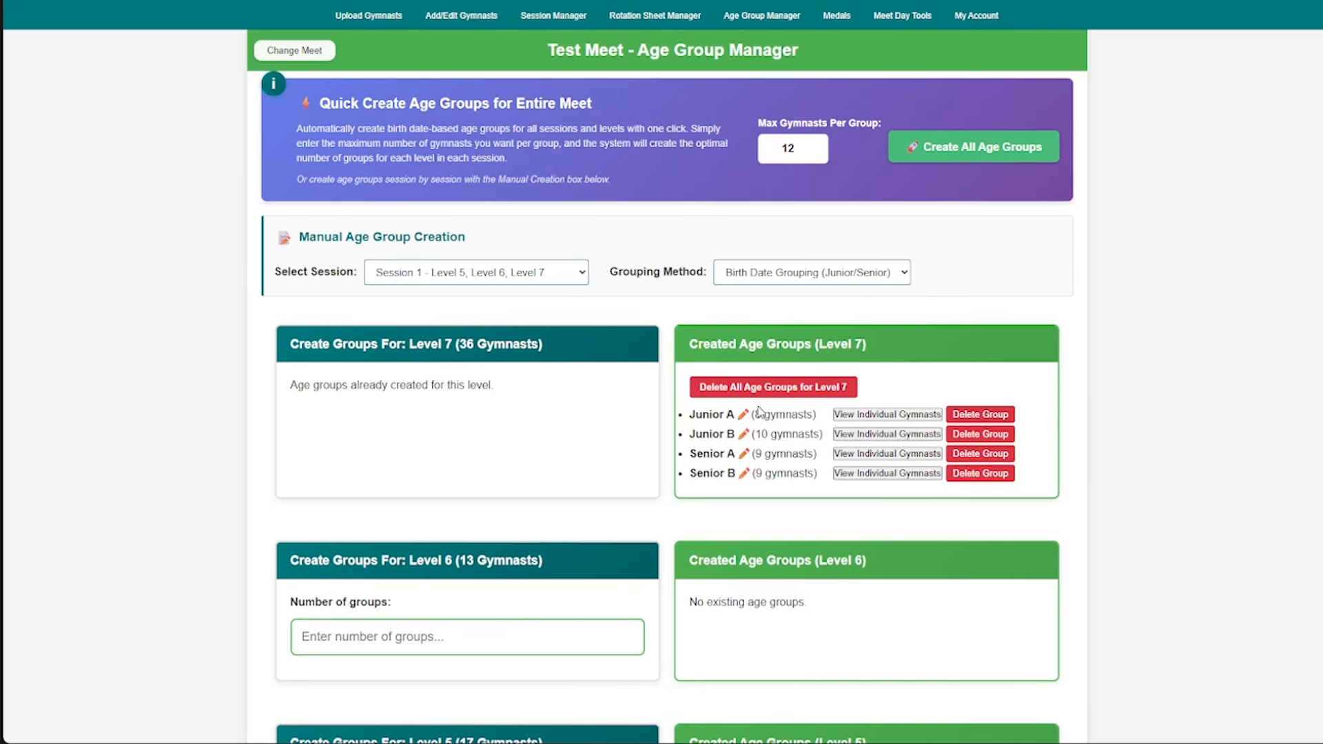
left_click(853, 434)
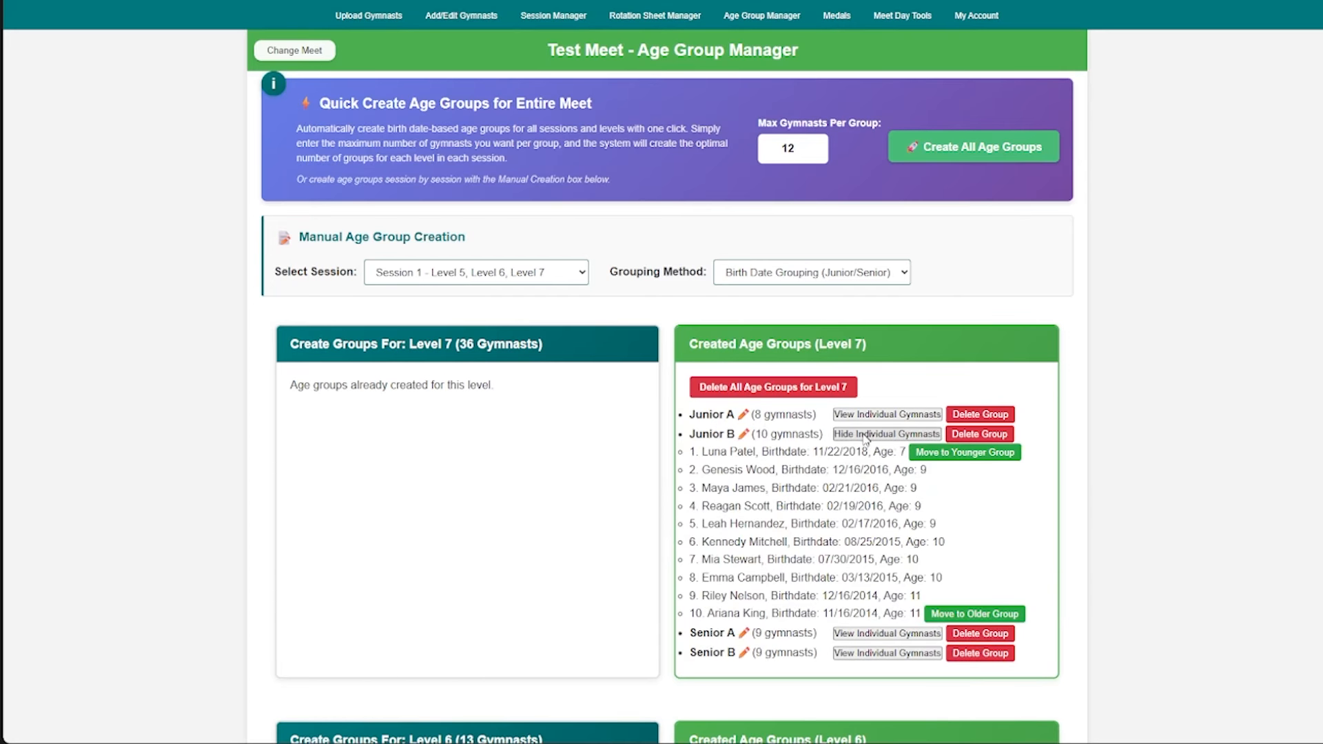
left_click_drag(703, 452, 900, 451)
left_click(818, 464)
scroll(800, 463, "down", 1)
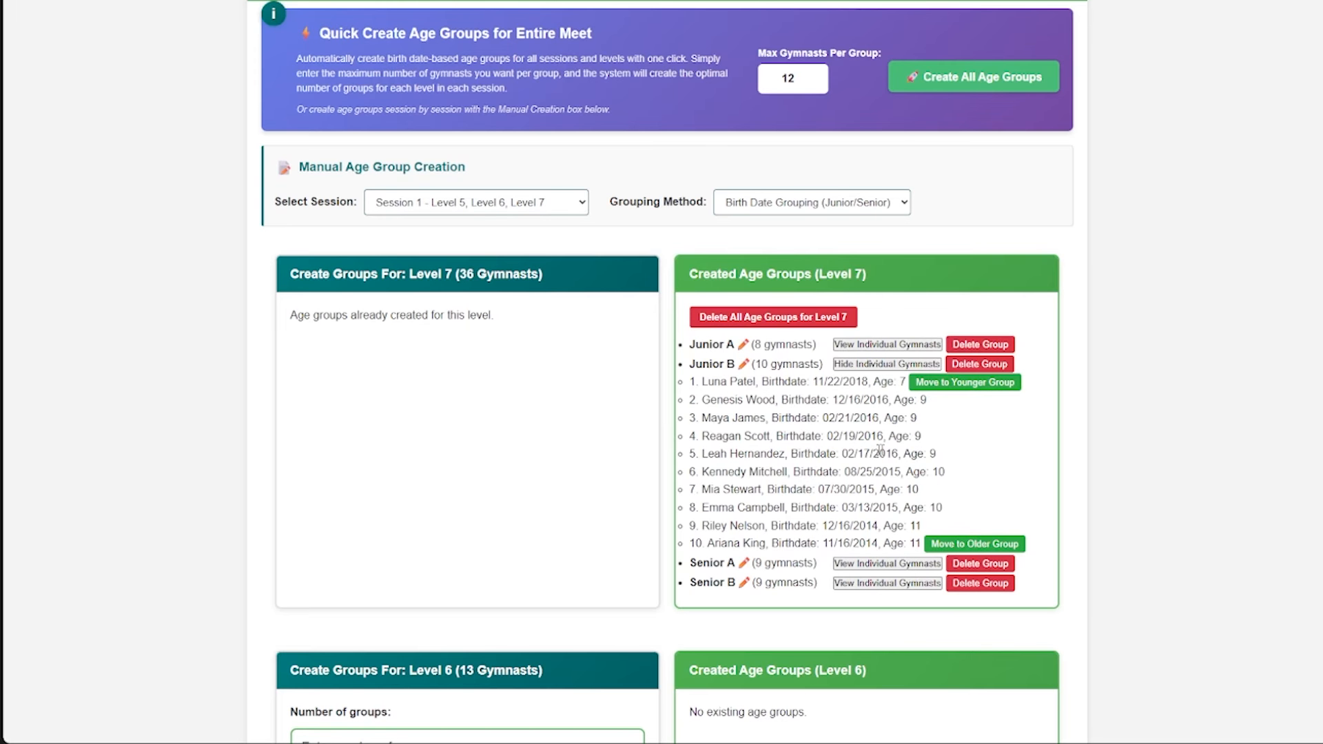
left_click(931, 385)
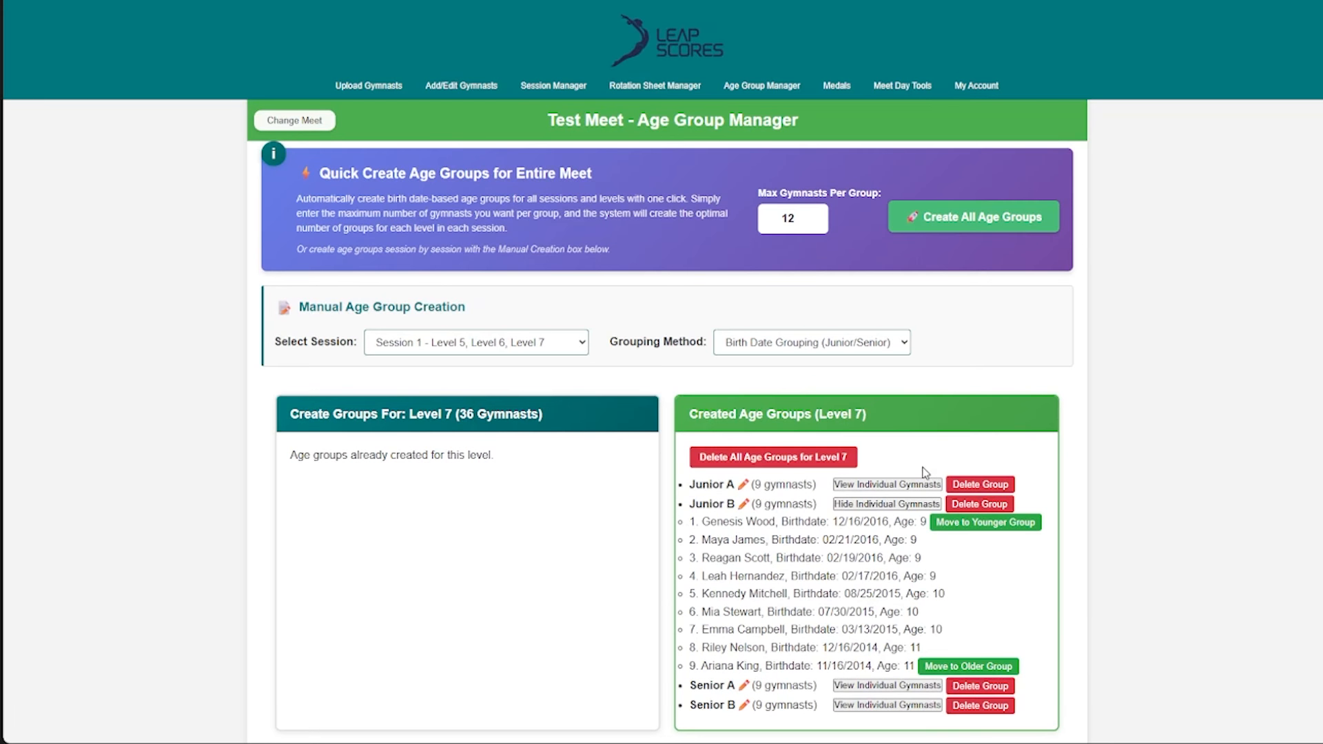
left_click(896, 504)
scroll(827, 411, "down", 4)
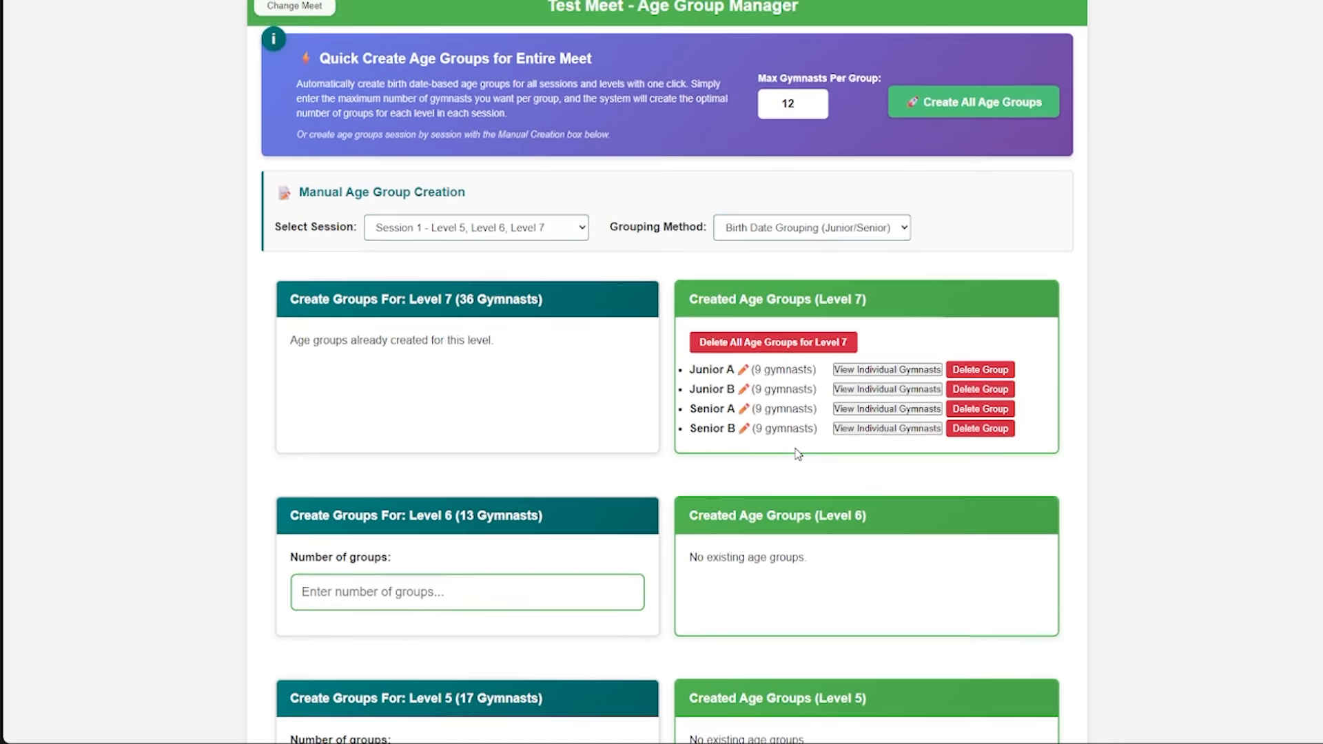
scroll(645, 370, "up", 2)
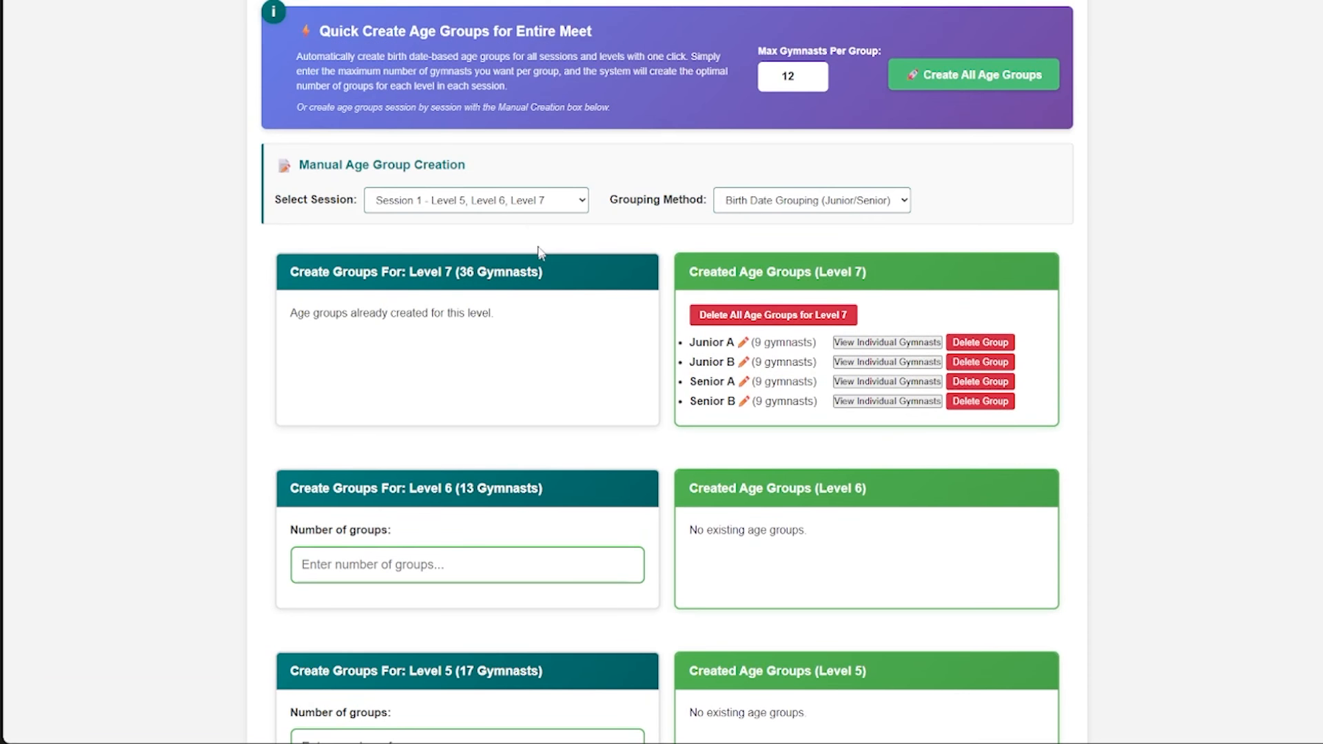
left_click(526, 200)
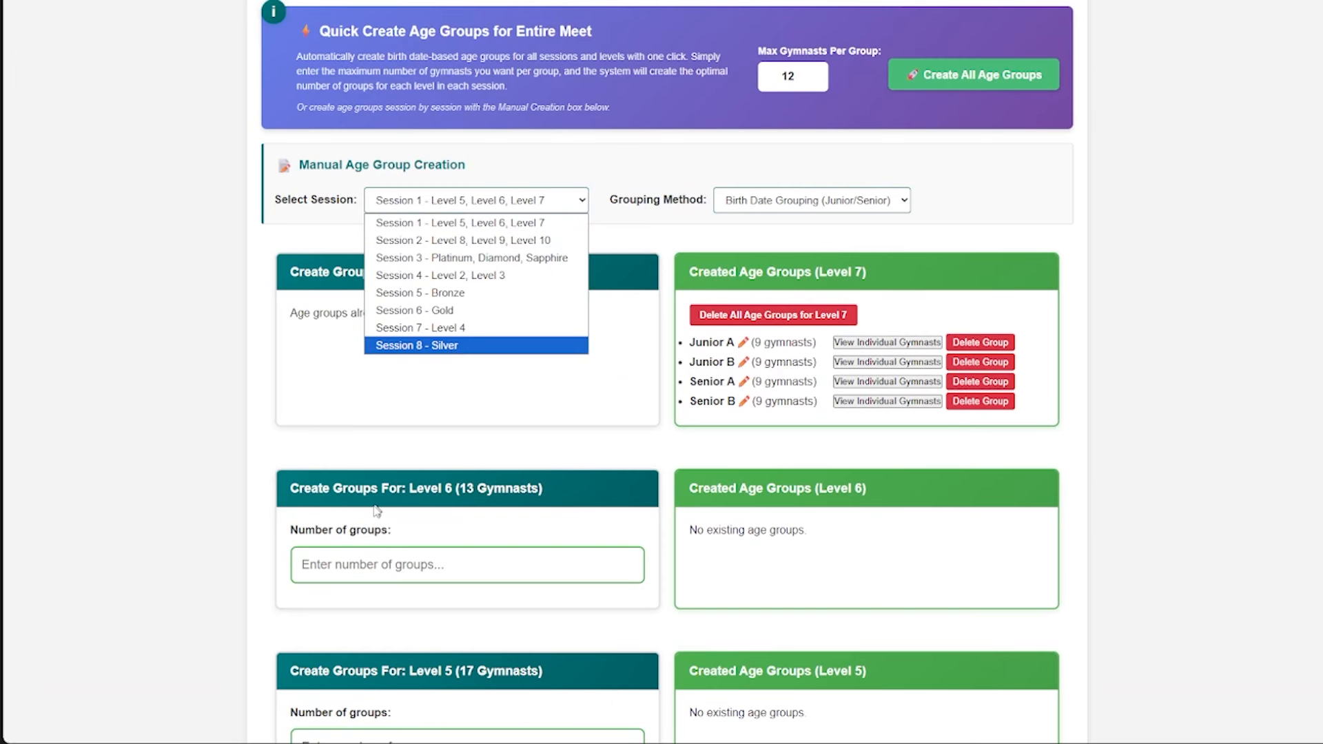
left_click(267, 384)
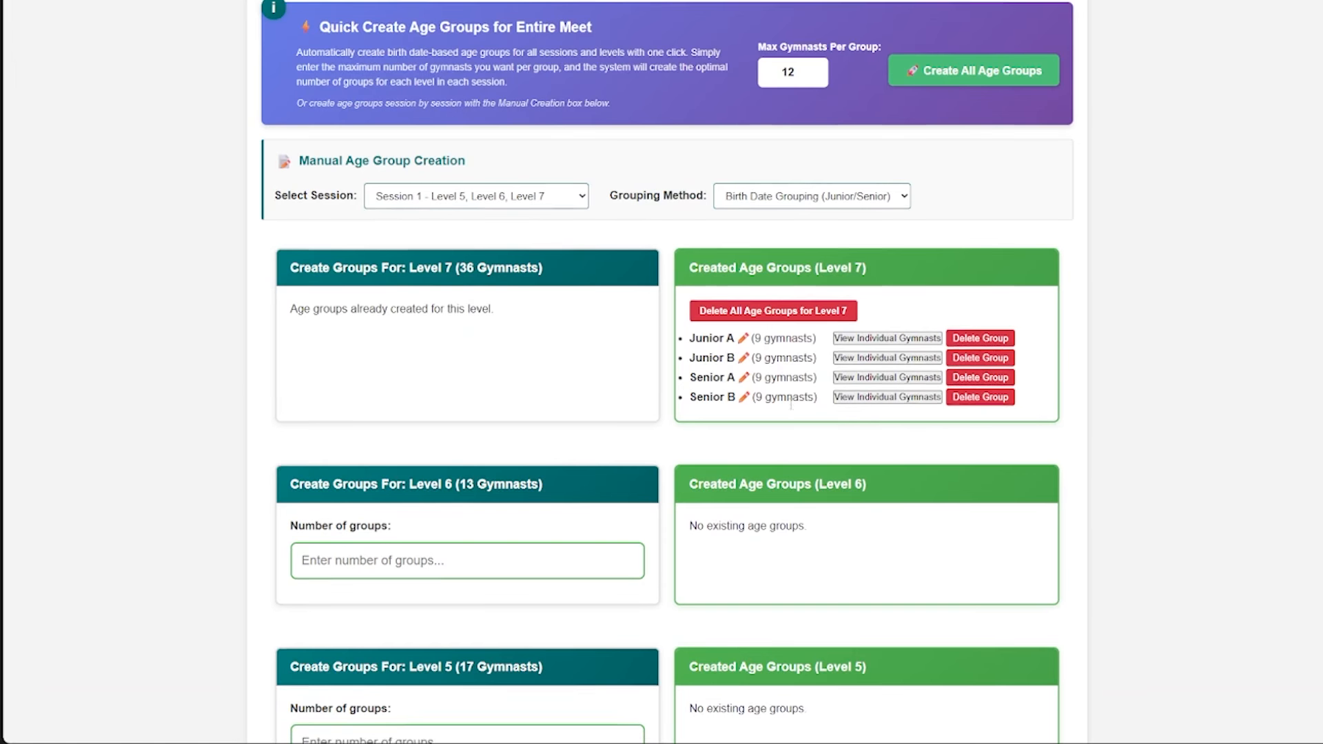
scroll(851, 379, "down", 2)
scroll(864, 374, "up", 2)
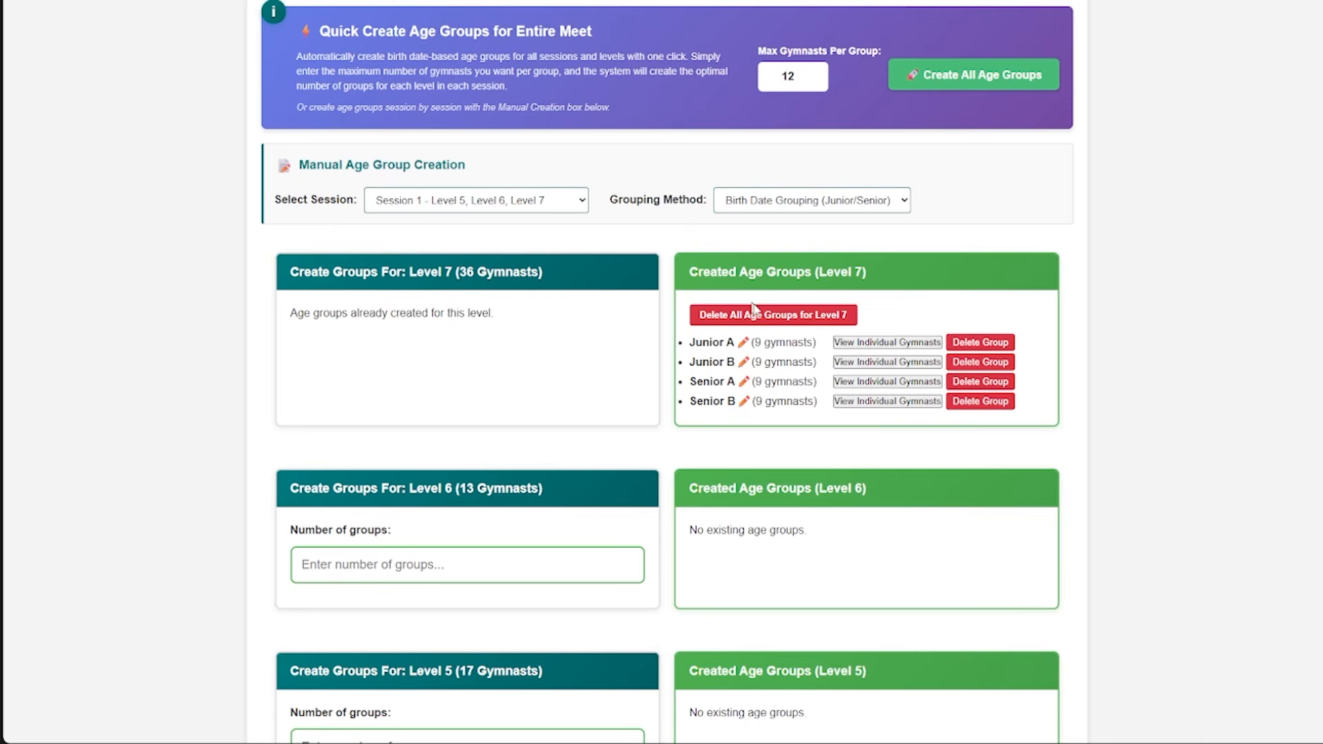
- Delete all age groups for Level 7 and confirm the deletion
left_click(783, 317)
left_click(727, 82)
scroll(837, 384, "down", 2)
scroll(837, 383, "up", 2)
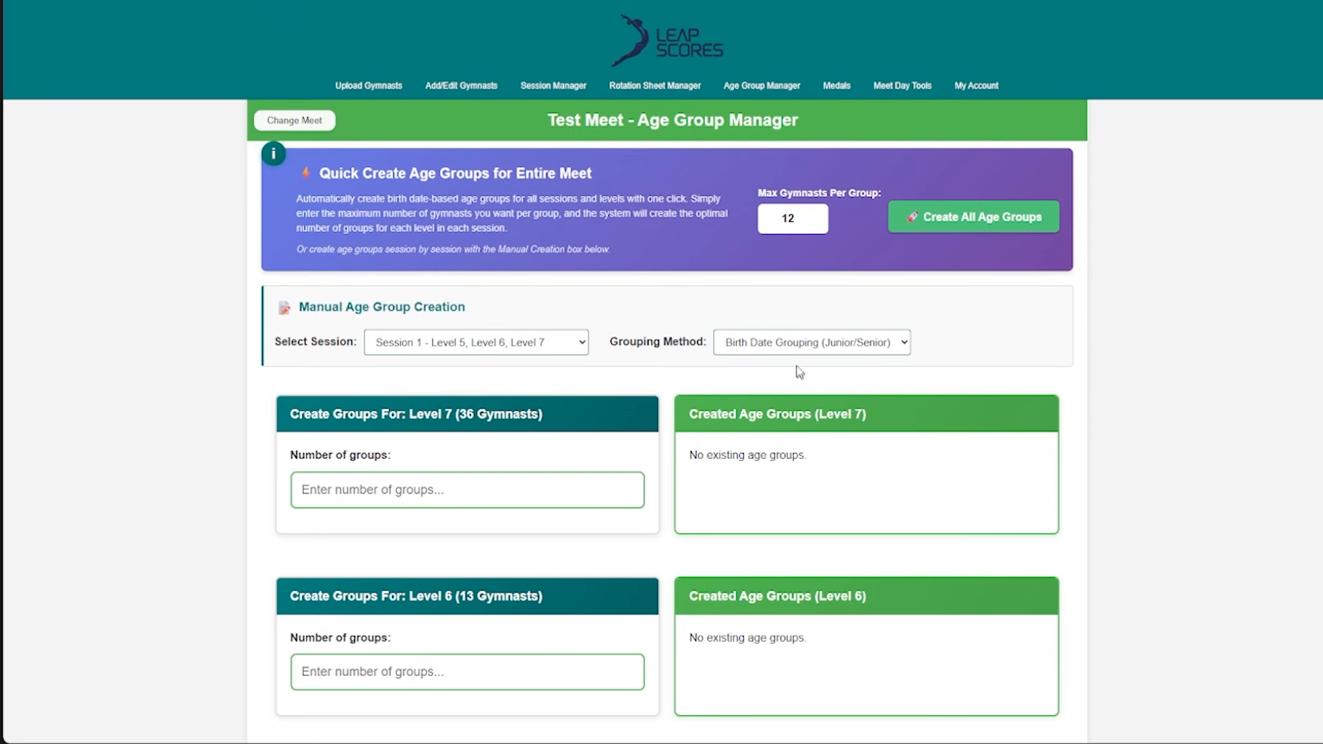
- Set the maximum gymnasts per group for quick creation across the entire meet to 10
left_click(790, 219)
scroll(468, 241, "down", 5)
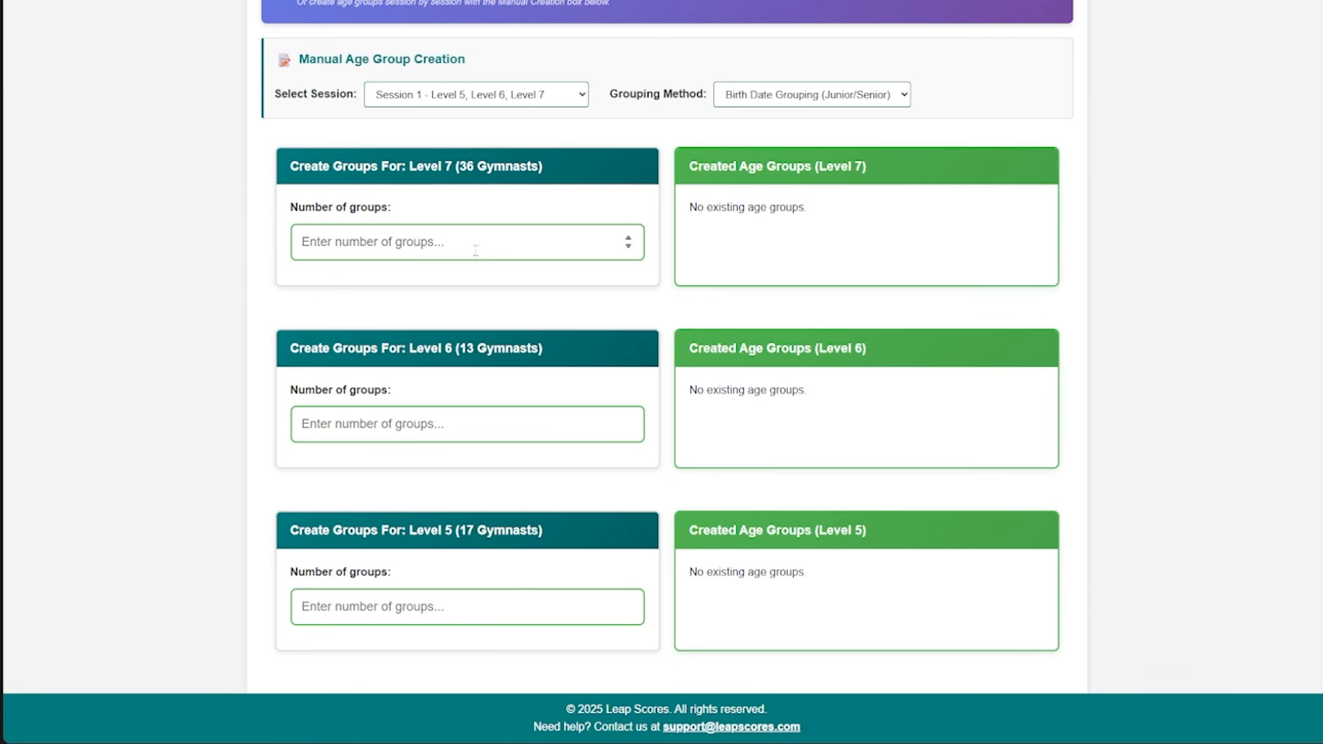
scroll(476, 246, "up", 5)
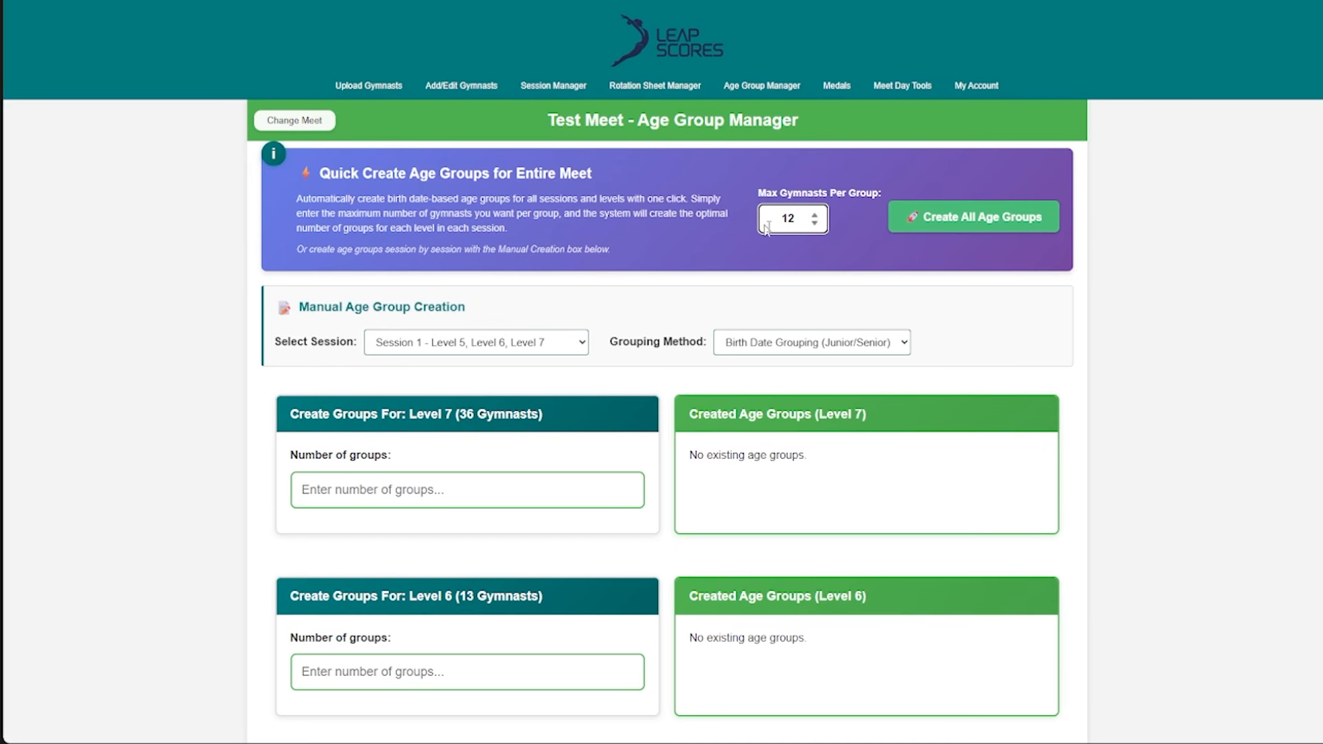
left_click(815, 223)
left_click_drag(680, 274, 673, 268)
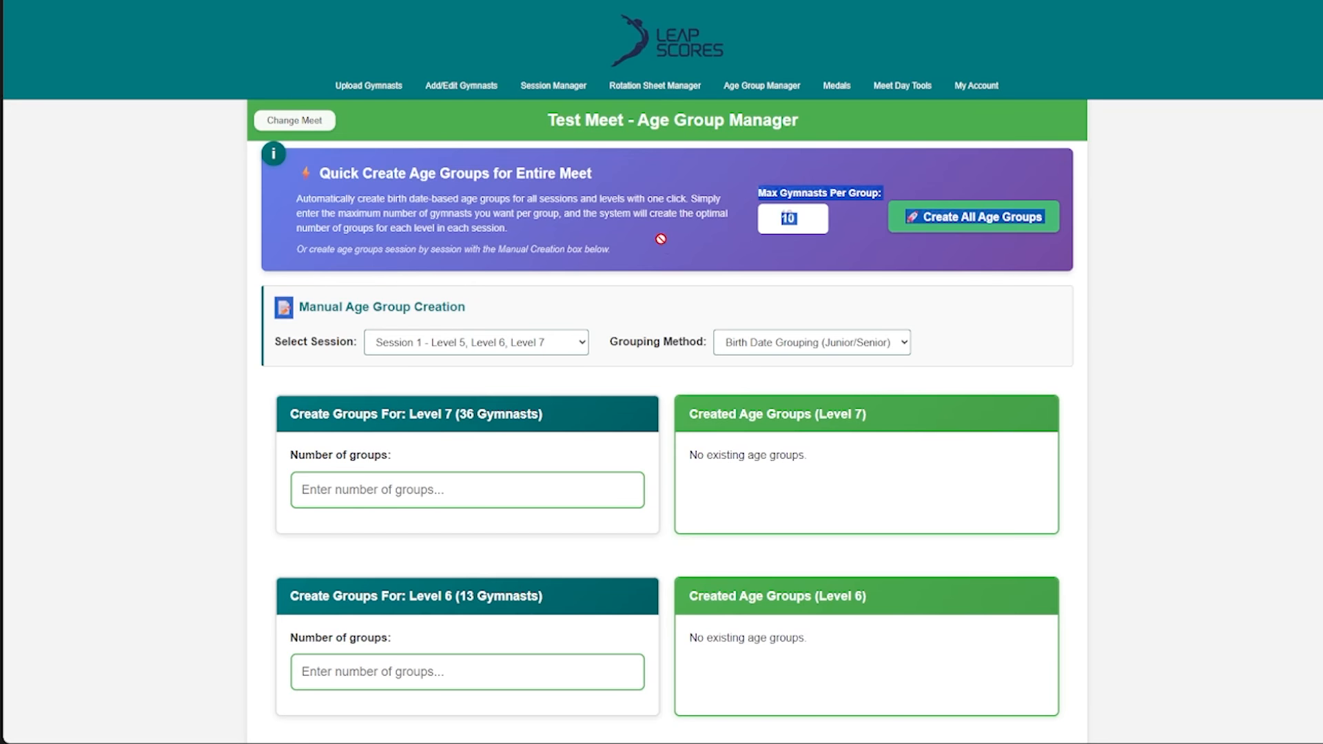
left_click(848, 196)
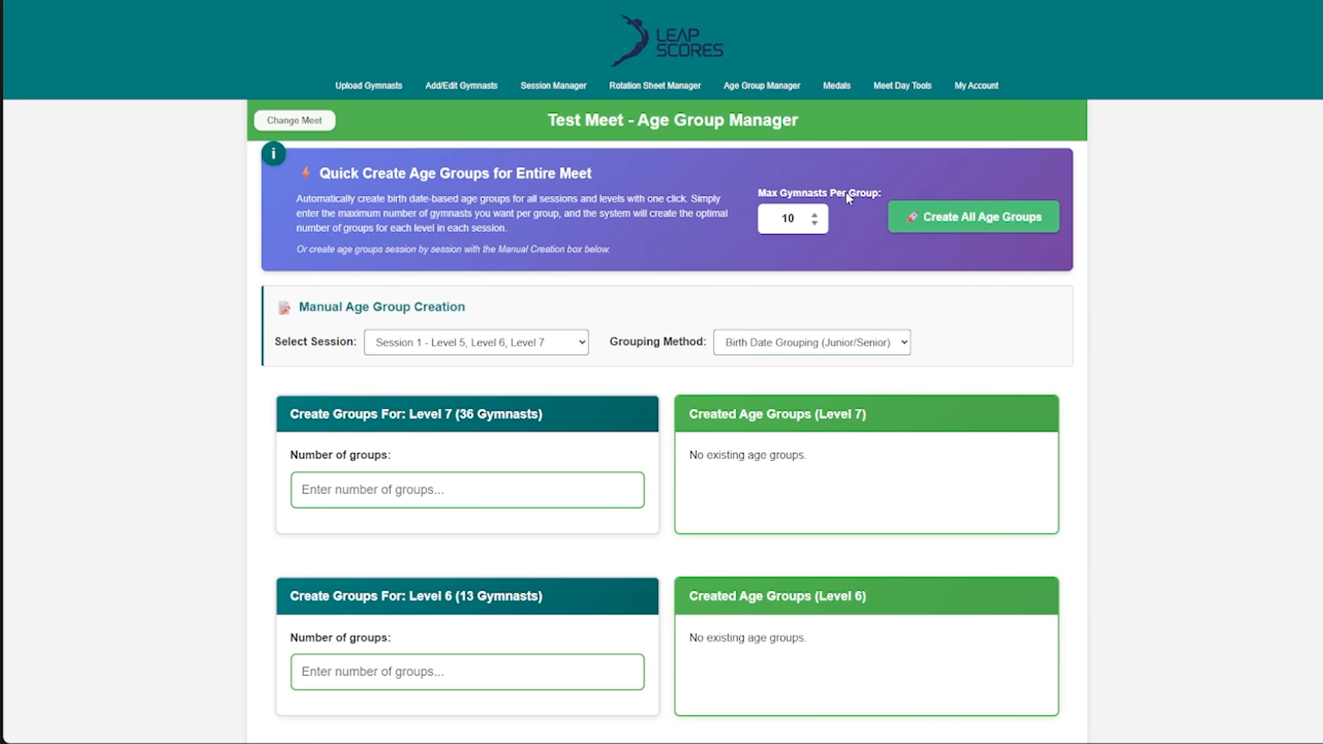
- Quick-create birth date age groups for all sessions and levels of the meet, reading the notice before confirming
left_click(968, 219)
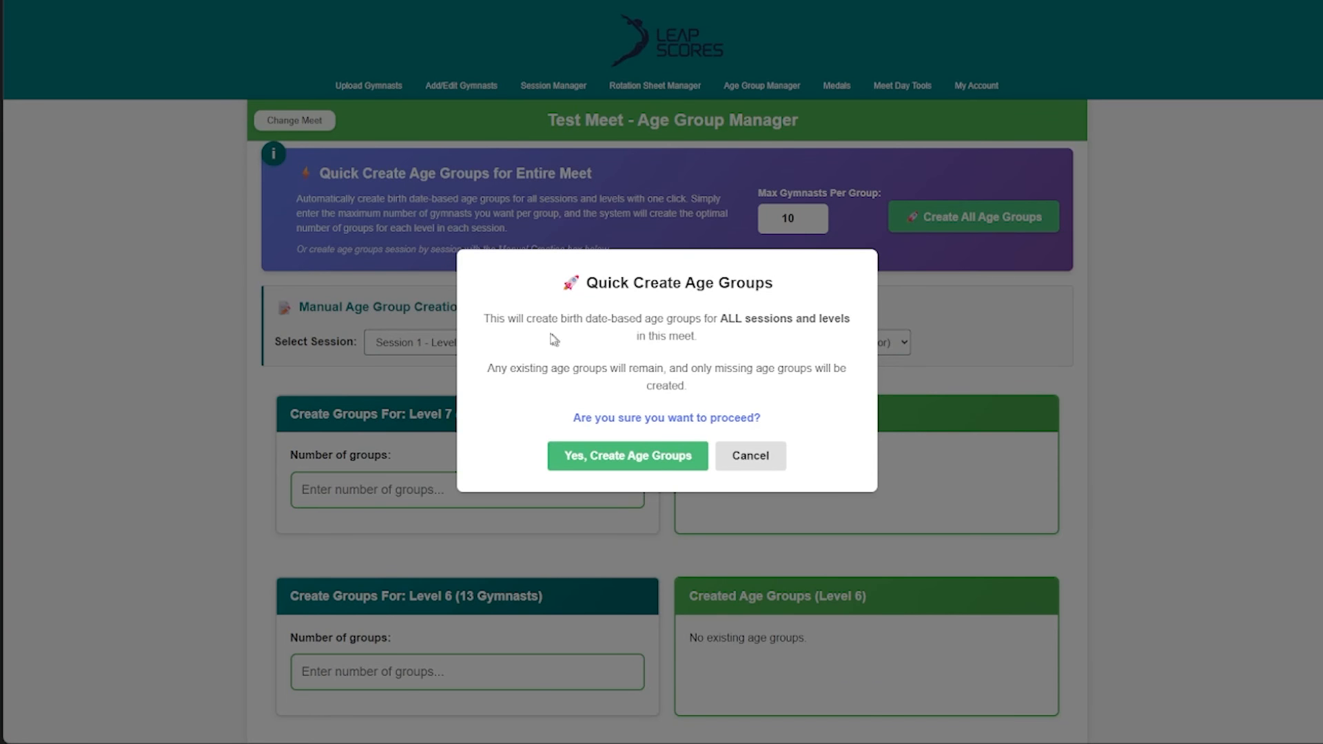
left_click_drag(722, 318, 731, 352)
left_click(701, 330)
left_click_drag(494, 370, 664, 369)
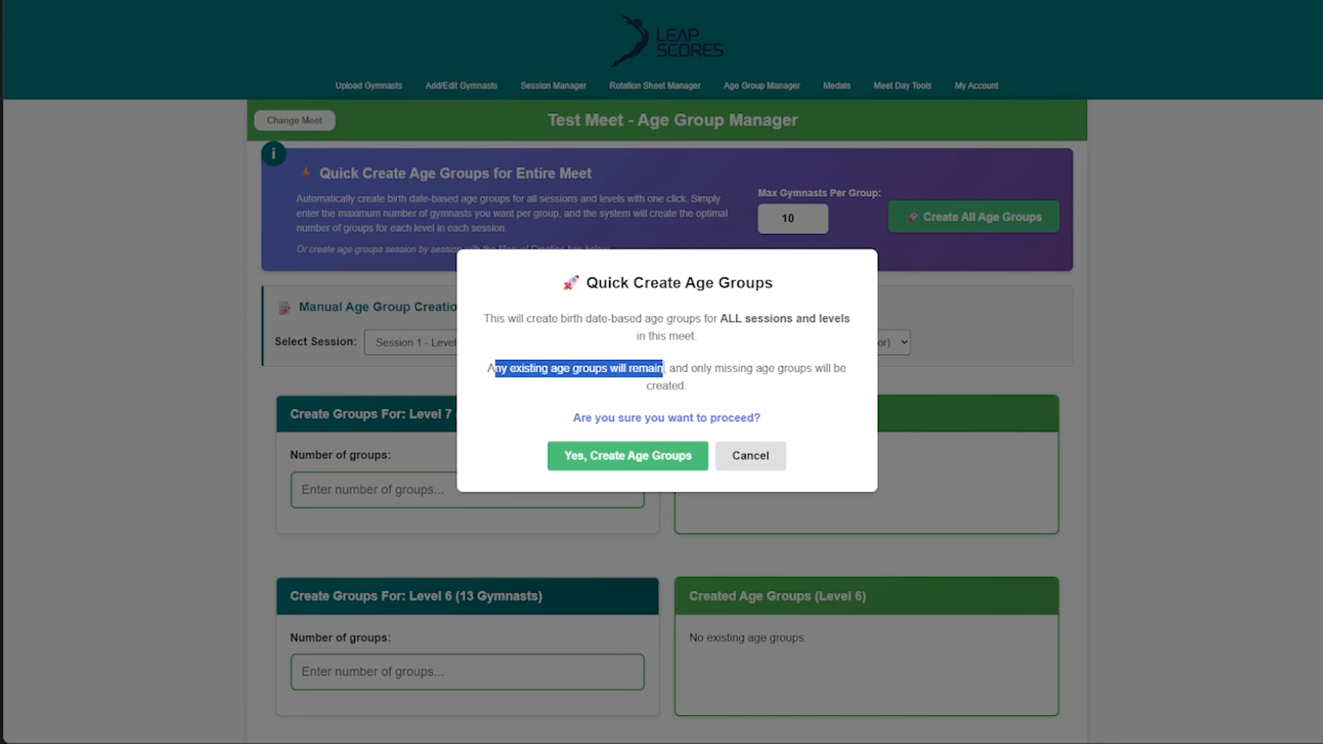
left_click(664, 369)
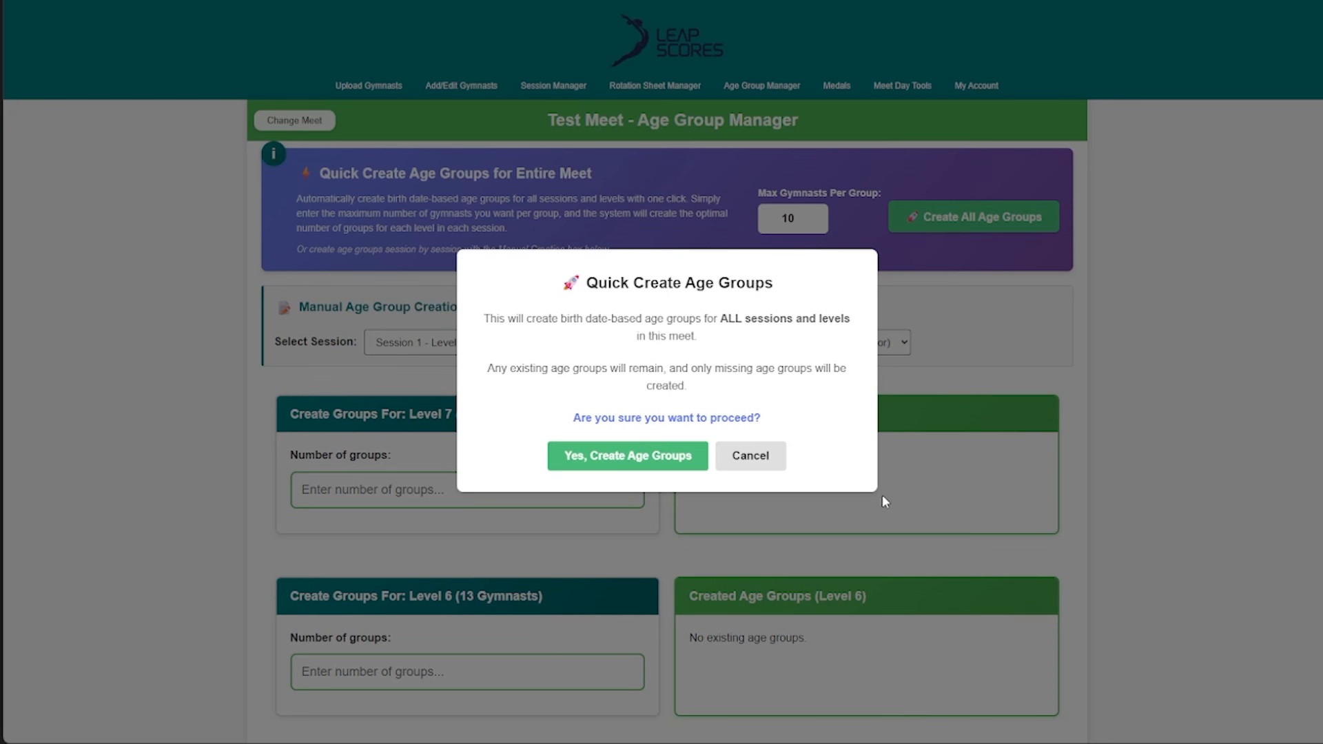
left_click(629, 457)
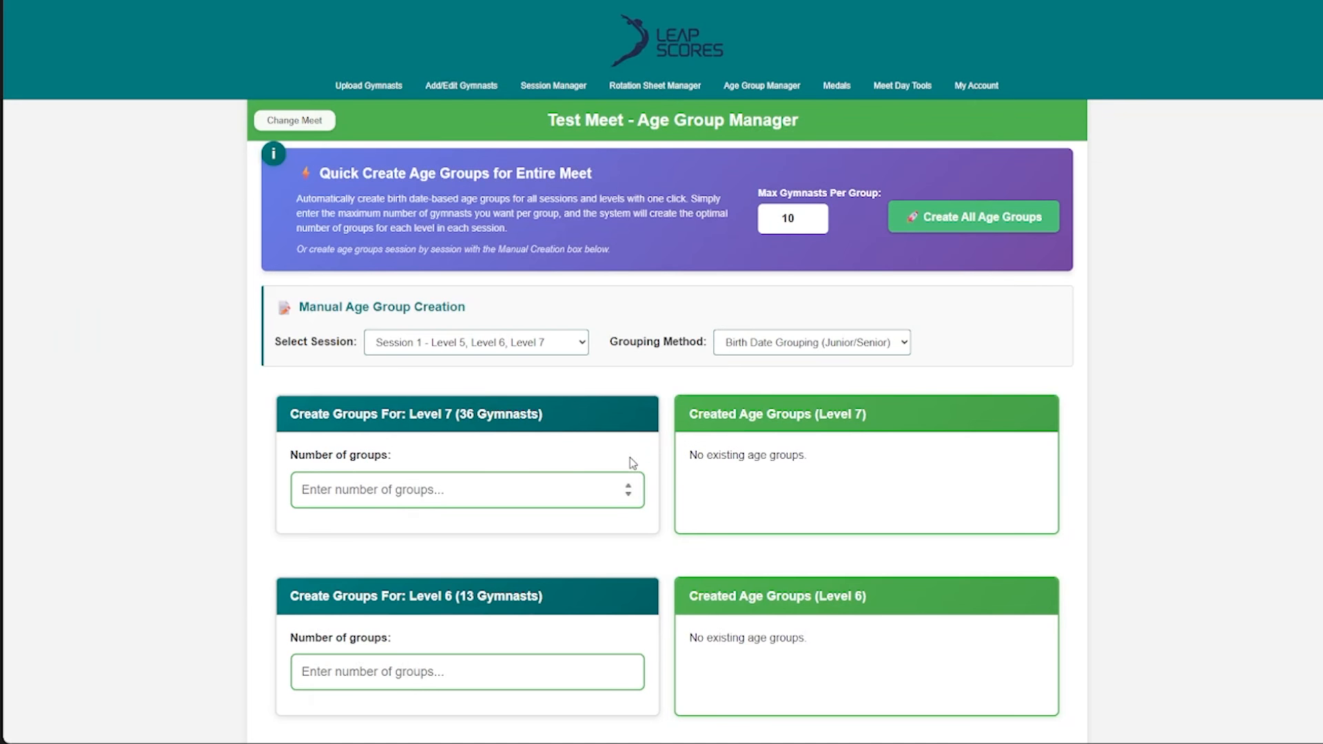
- Review the age groups created for Level 7, Level 6 and Level 5 in Session 1
scroll(696, 185, "down", 3)
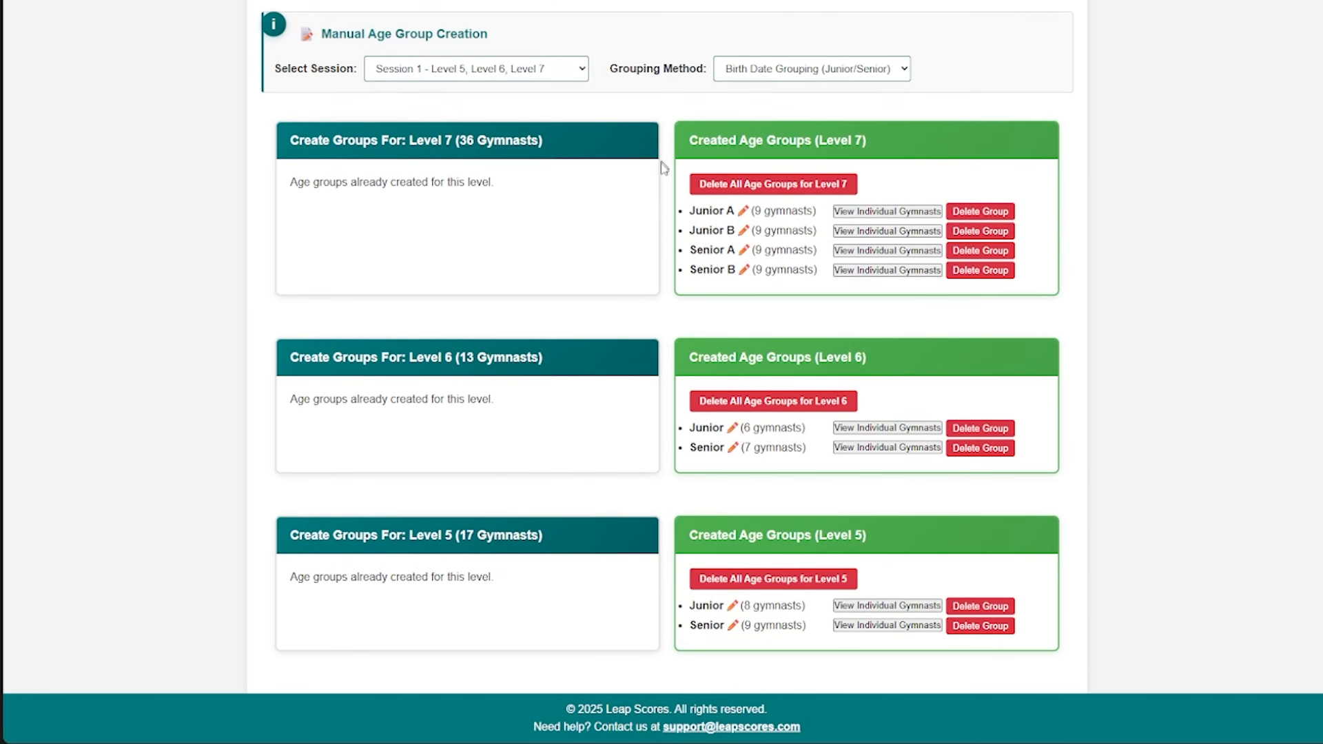
scroll(659, 167, "up", 3)
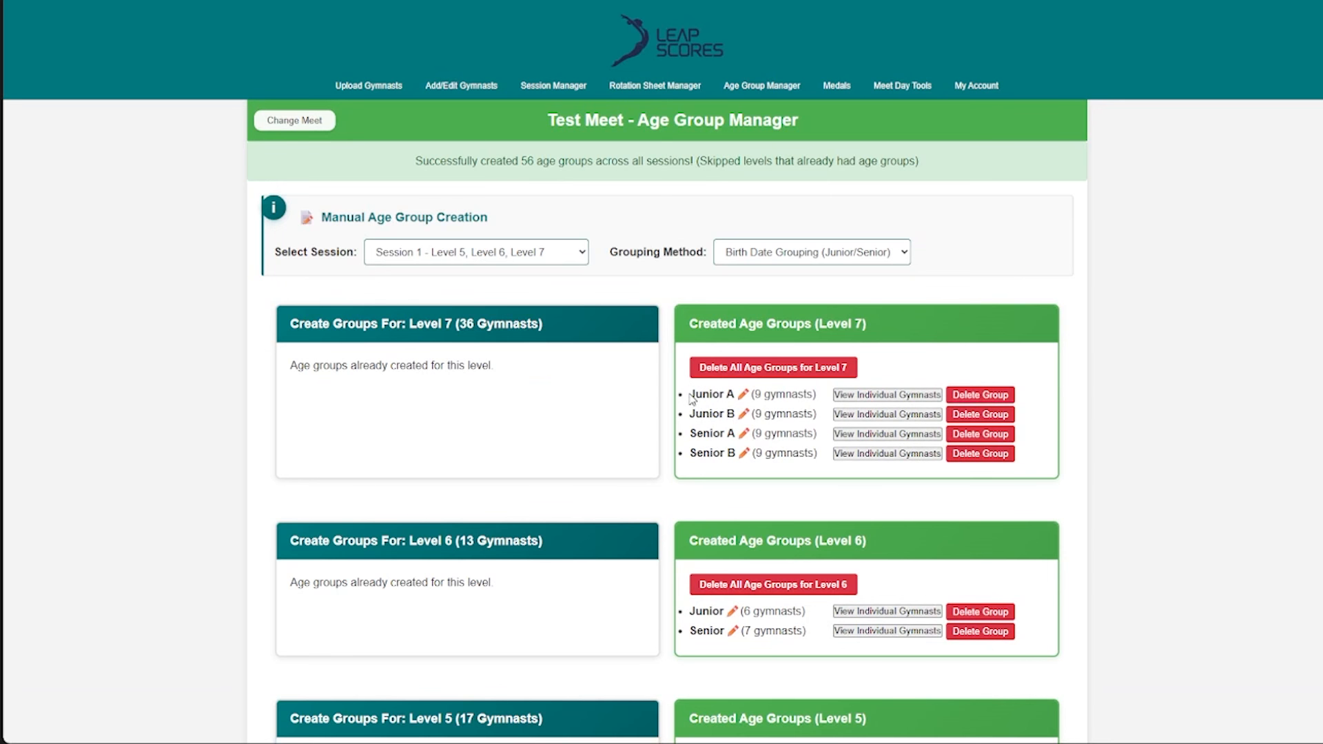
left_click_drag(691, 398, 720, 462)
scroll(705, 513, "down", 3)
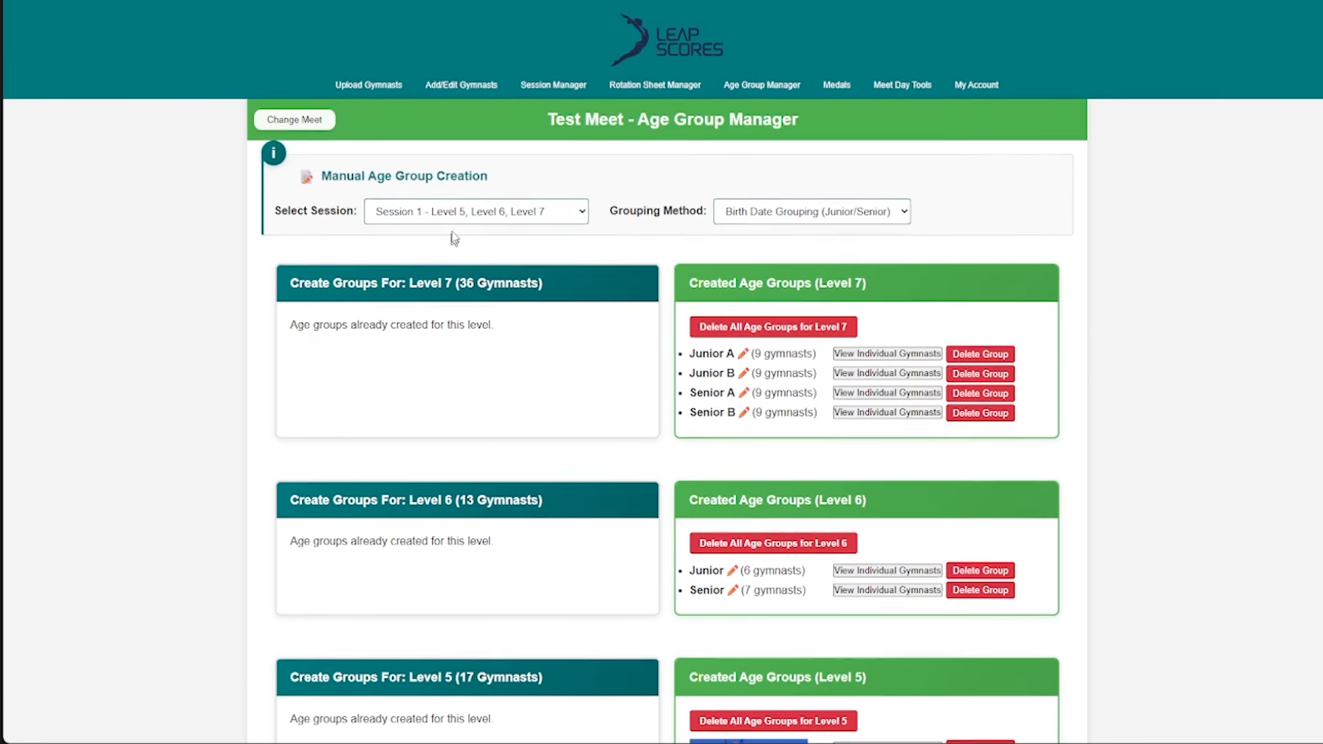
scroll(455, 295, "up", 2)
- Check the age groups created for Session 8 - Silver and Session 5 - Bronze, and return to Session 1
left_click(471, 215)
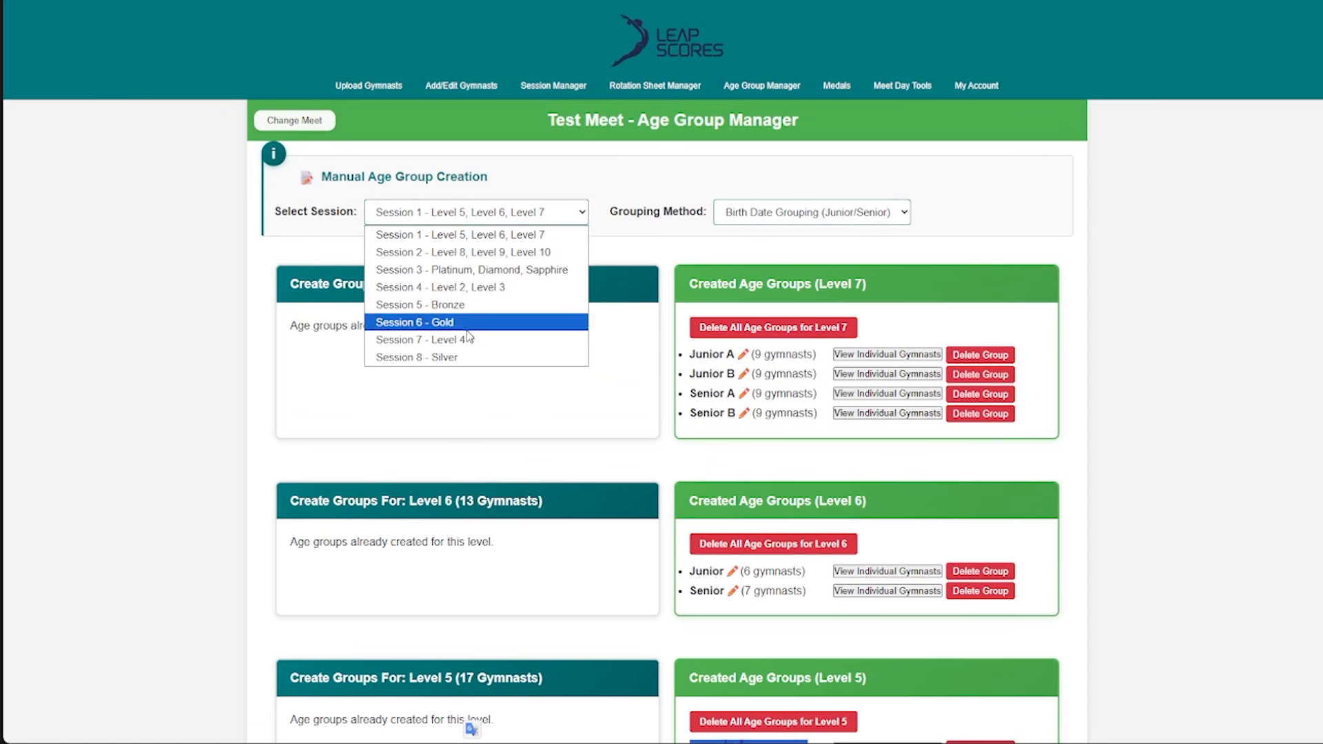
left_click(428, 316)
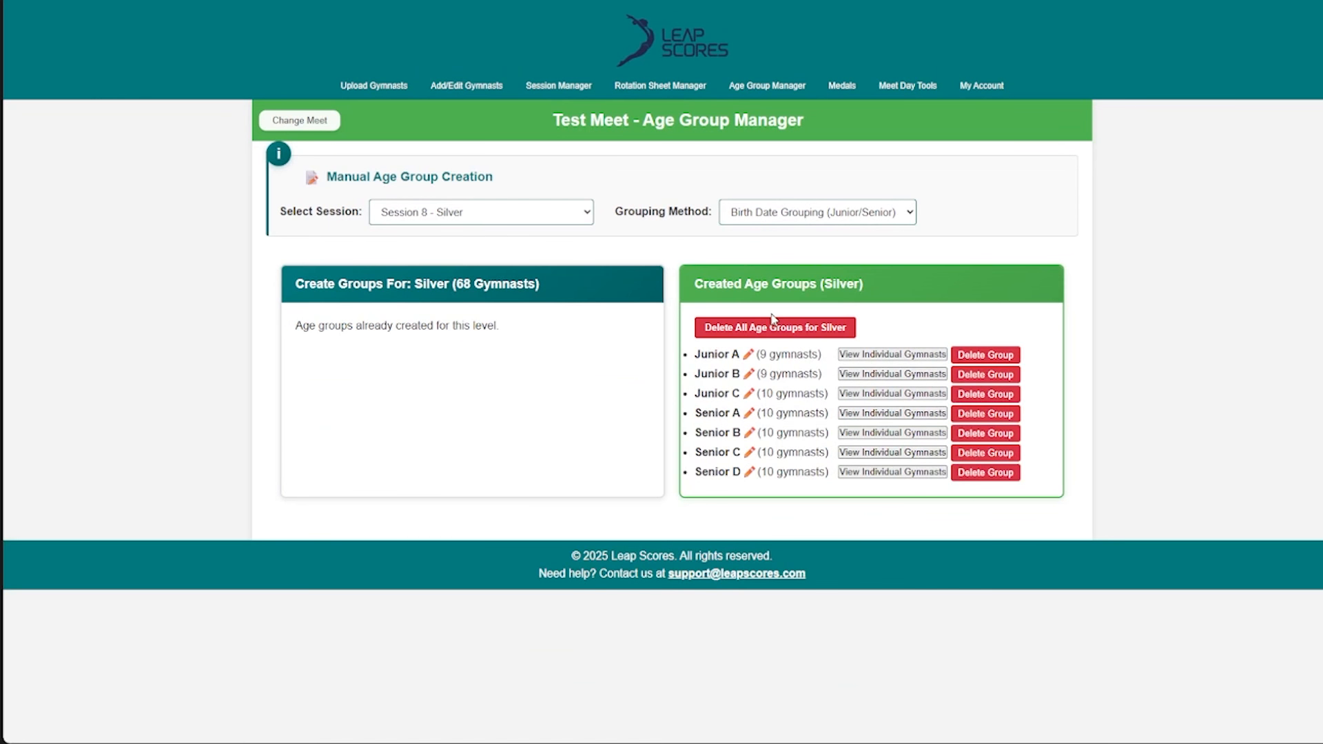
left_click(485, 219)
left_click(413, 304)
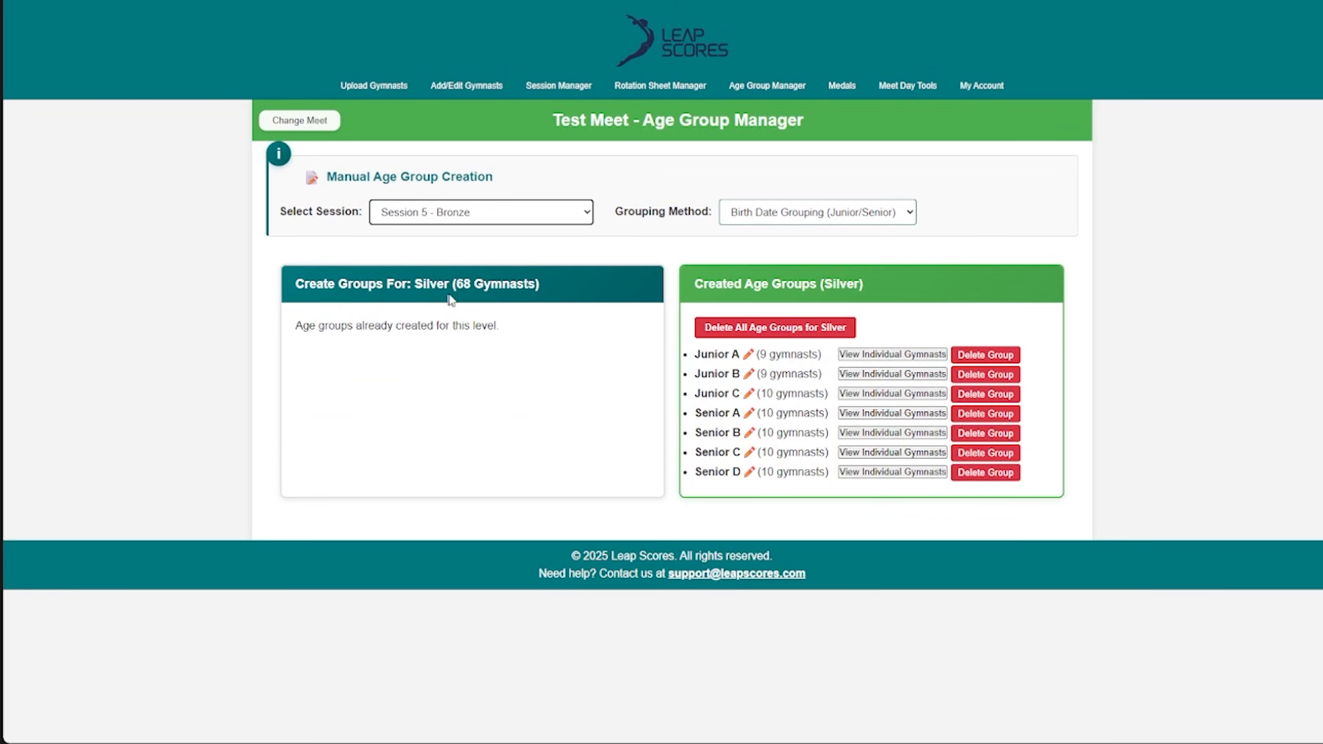
left_click(538, 214)
left_click(524, 214)
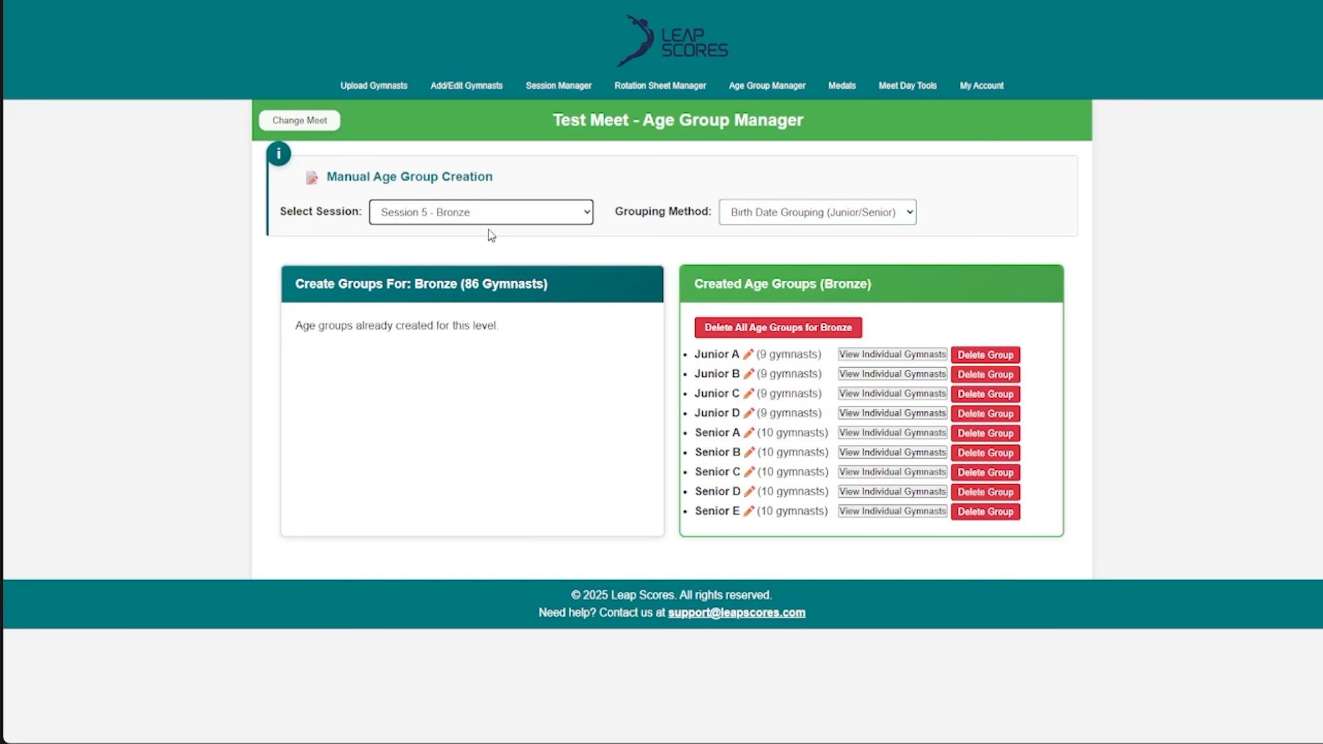
left_click(492, 215)
left_click(493, 228)
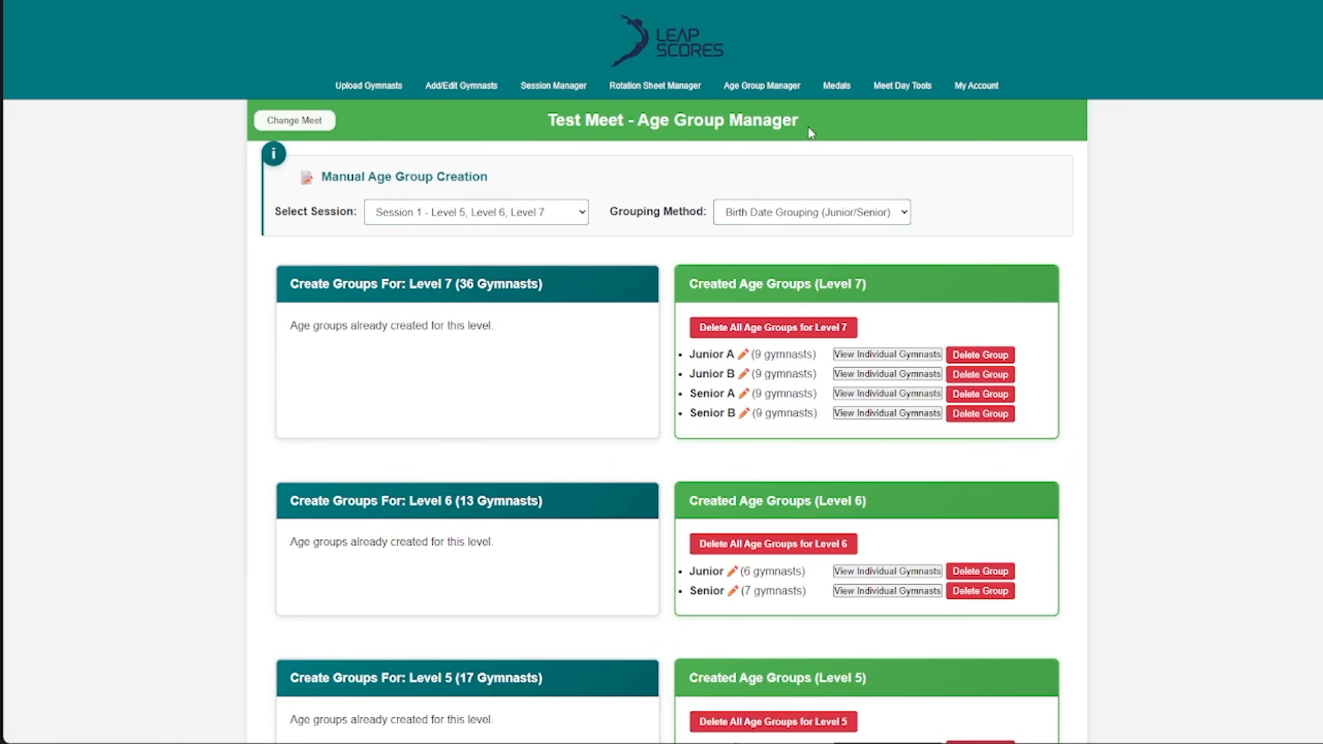
scroll(807, 137, "down", 2)
scroll(701, 195, "up", 2)
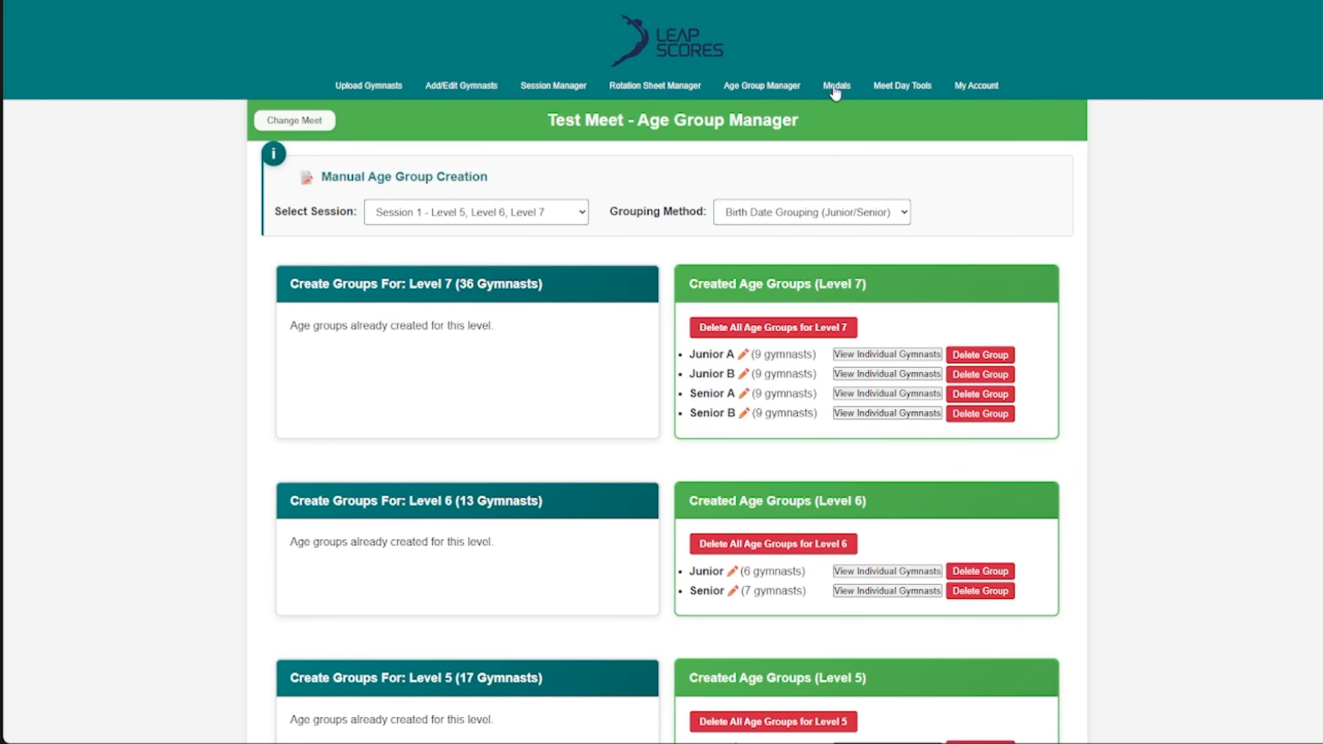